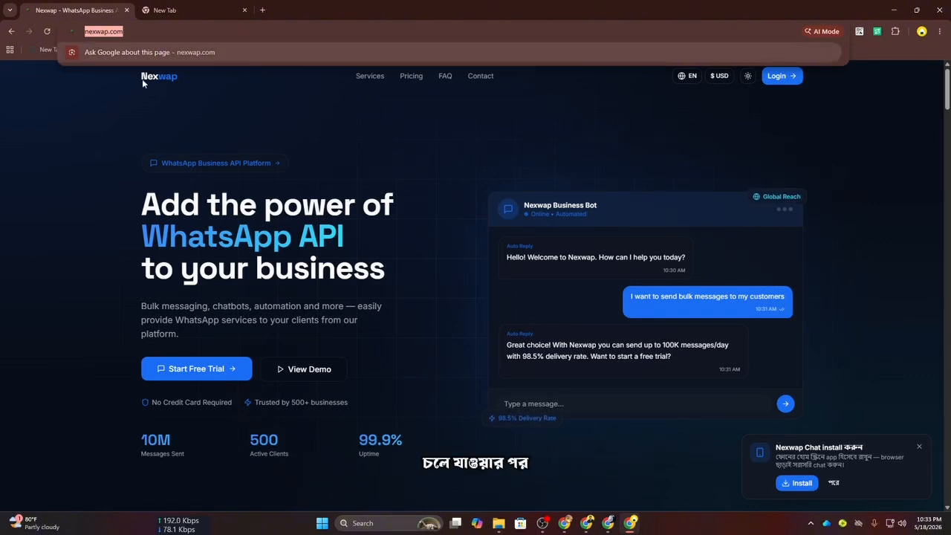
Go from the Nexwap homepage through Login to the Sign Up form
{"action": "left_click", "coordinate": [135, 104]}
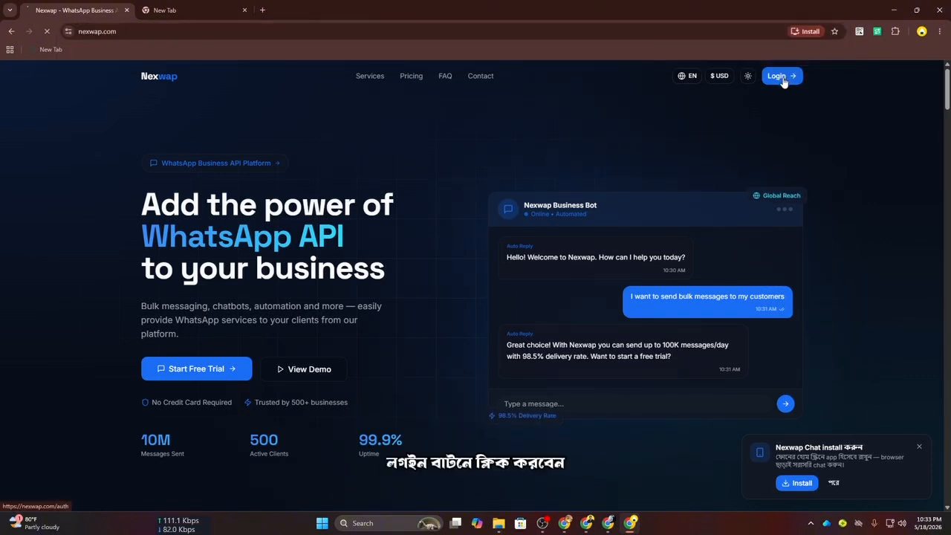
{"action": "left_click", "coordinate": [920, 447]}
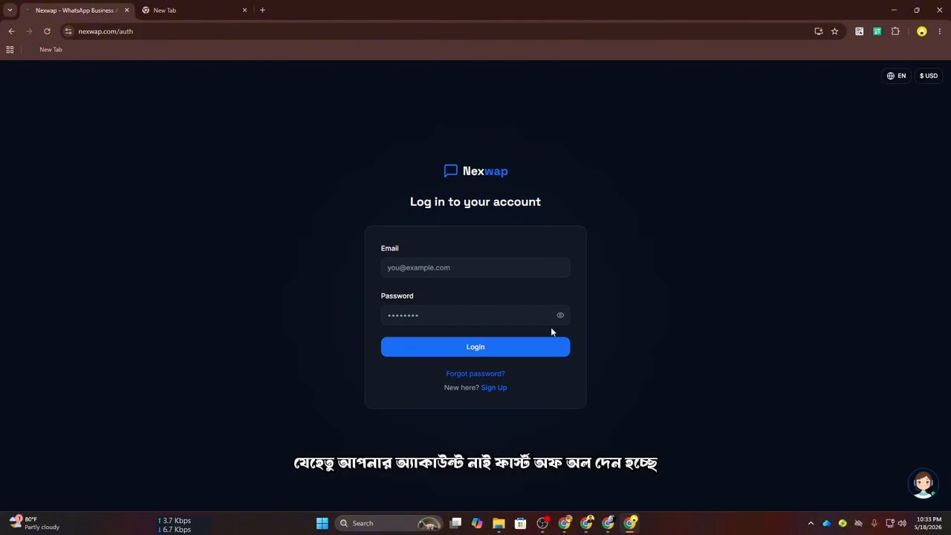
{"action": "left_click", "coordinate": [497, 393]}
Autofill the Meenabazar business details and replace the phone with a copied number without the plus sign
{"action": "left_click", "coordinate": [432, 232]}
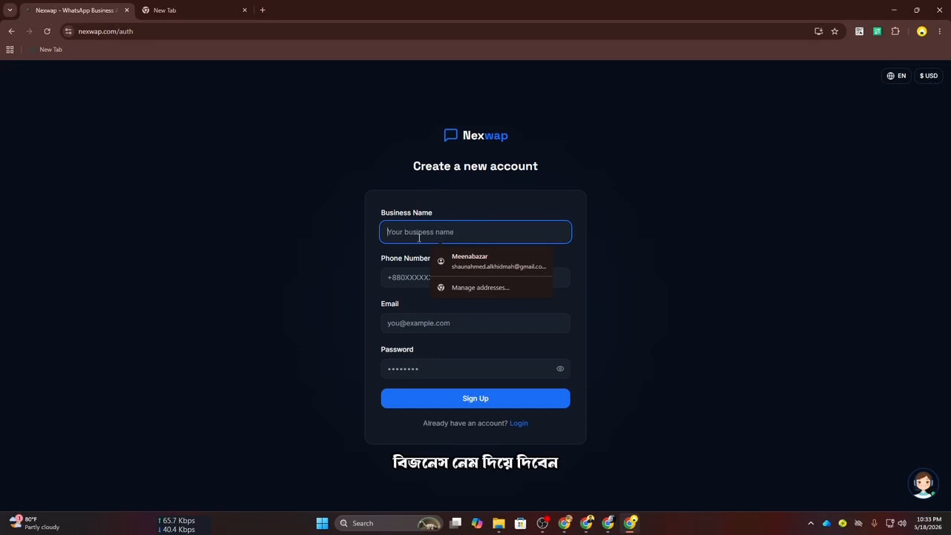
{"action": "left_click", "coordinate": [467, 257]}
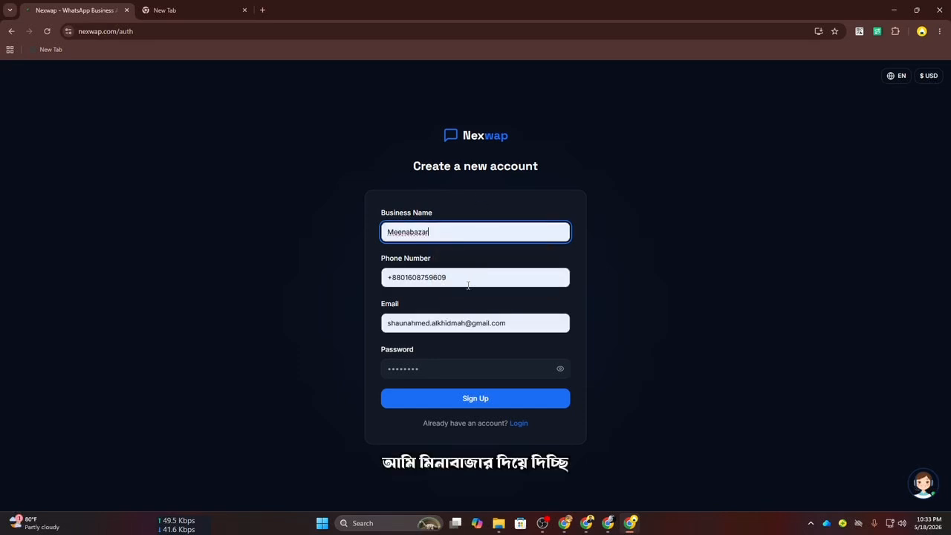
{"action": "double_click", "coordinate": [467, 277]}
{"action": "key", "text": "super+period"}
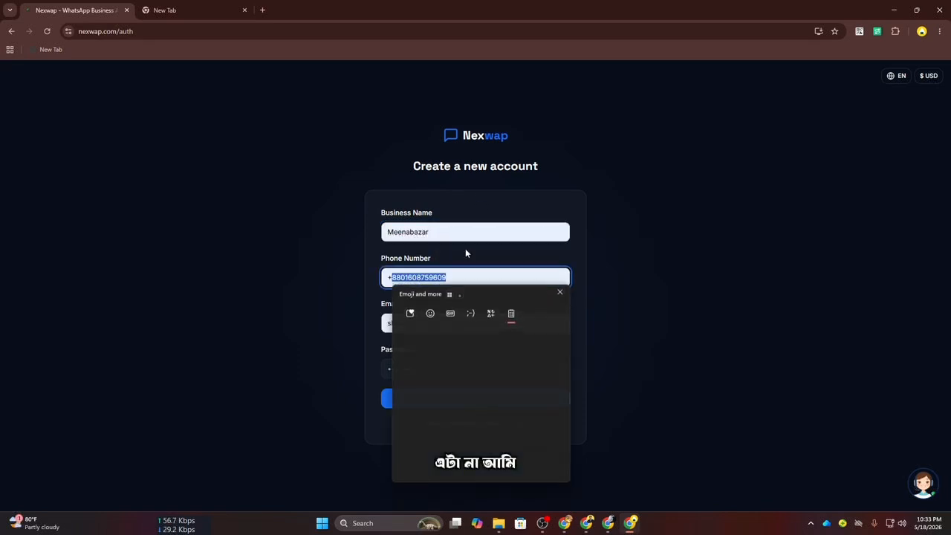
{"action": "scroll", "coordinate": [455, 364], "scroll_direction": "down", "scroll_amount": 5}
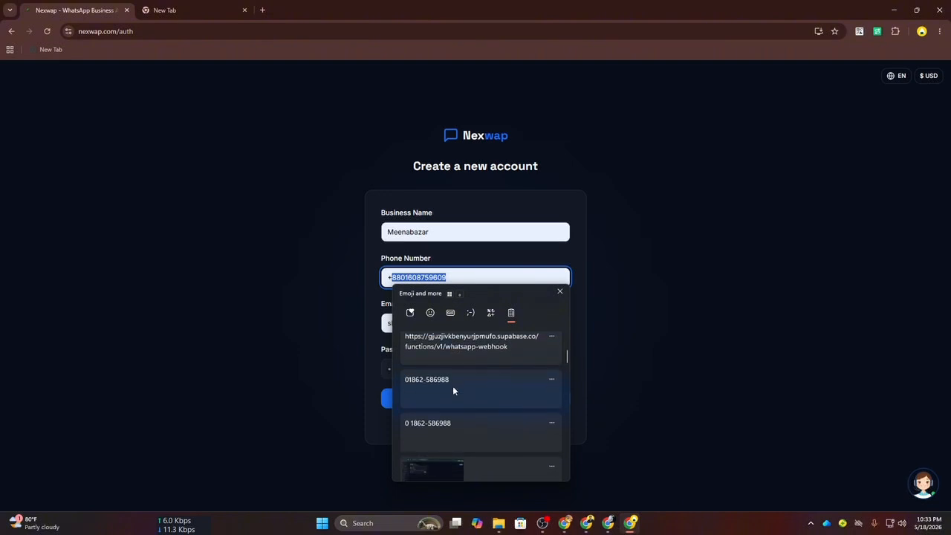
{"action": "left_click", "coordinate": [454, 390]}
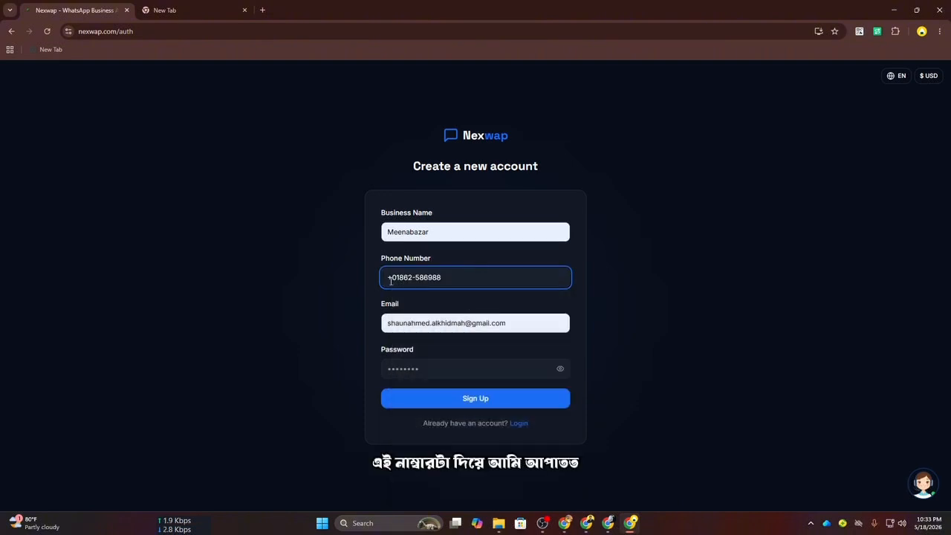
{"action": "left_click_drag", "start_coordinate": [394, 280], "coordinate": [383, 282]}
{"action": "key", "text": "BackSpace"}
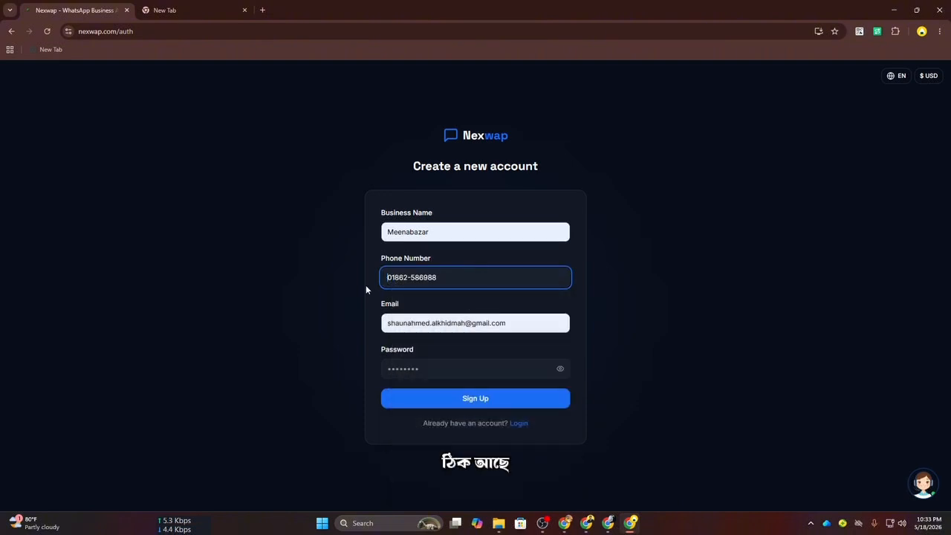
Enter the account password and submit the sign-up
{"action": "left_click", "coordinate": [436, 371]}
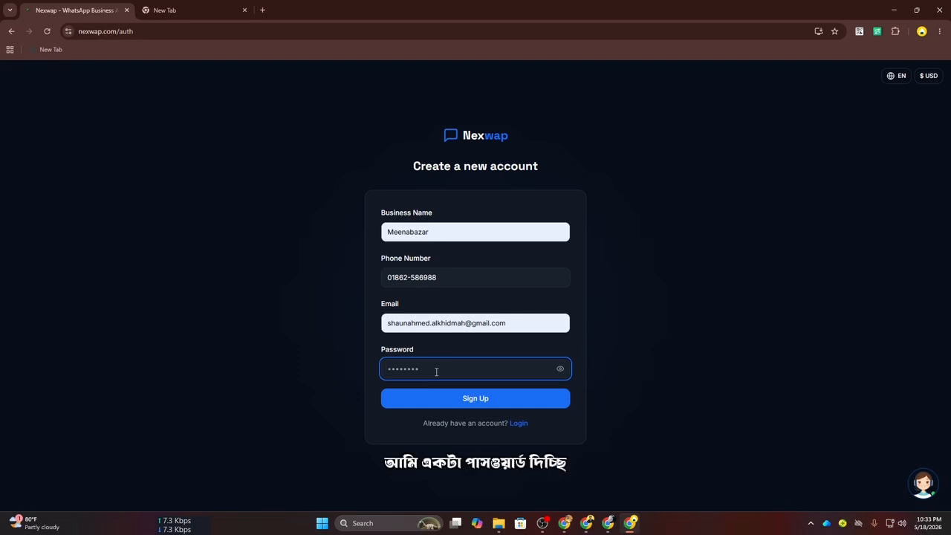
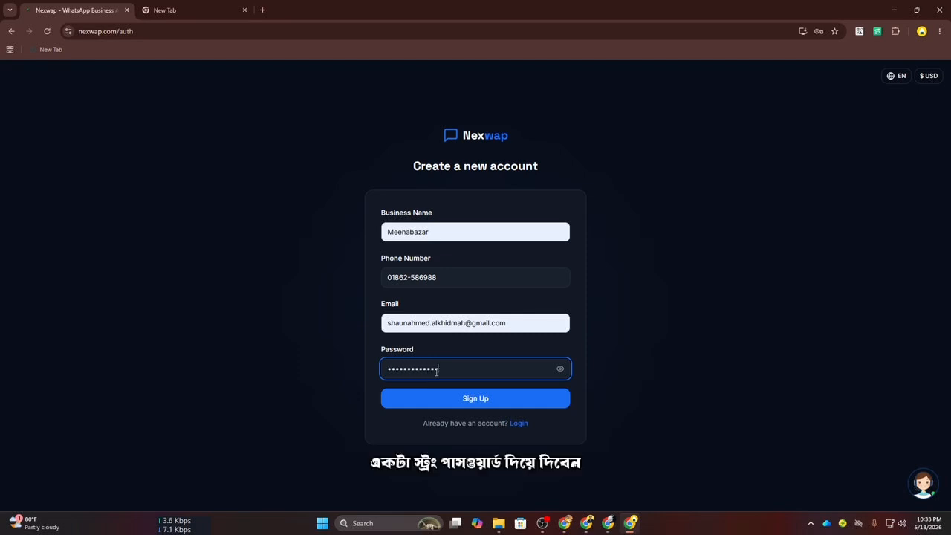
{"action": "left_click", "coordinate": [458, 401]}
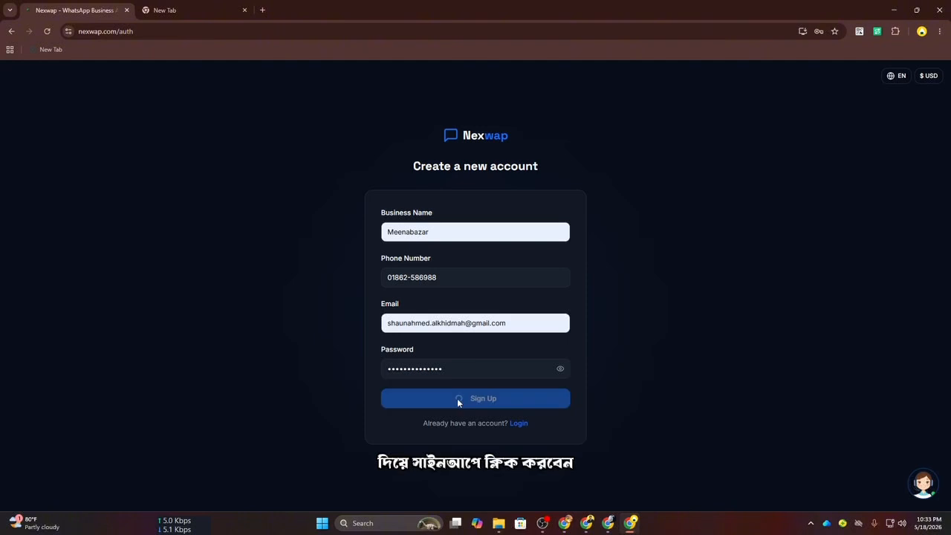
Open Gmail from the Google apps grid, find Nexwap's 'Confirm your email' message and click Verify Email
{"action": "left_click", "coordinate": [192, 5]}
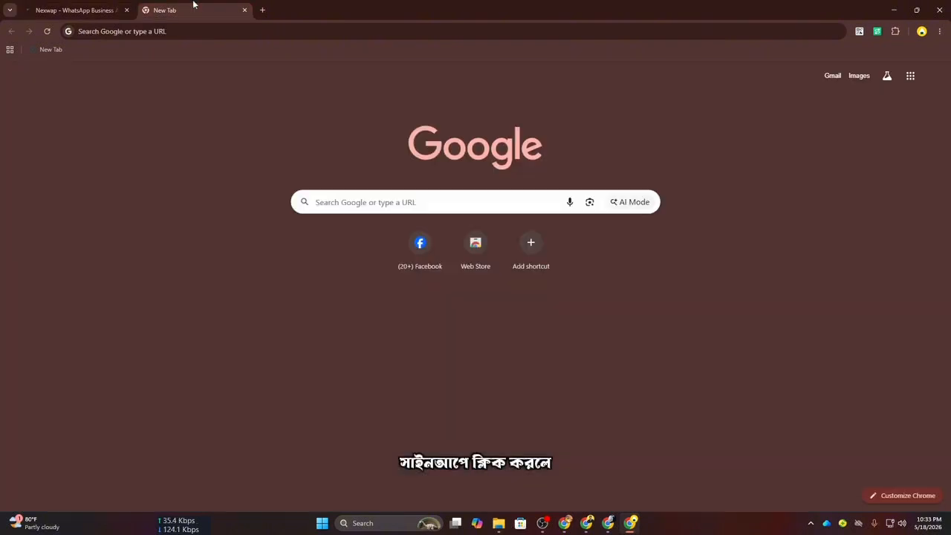
{"action": "left_click", "coordinate": [911, 76]}
{"action": "left_click", "coordinate": [912, 148]}
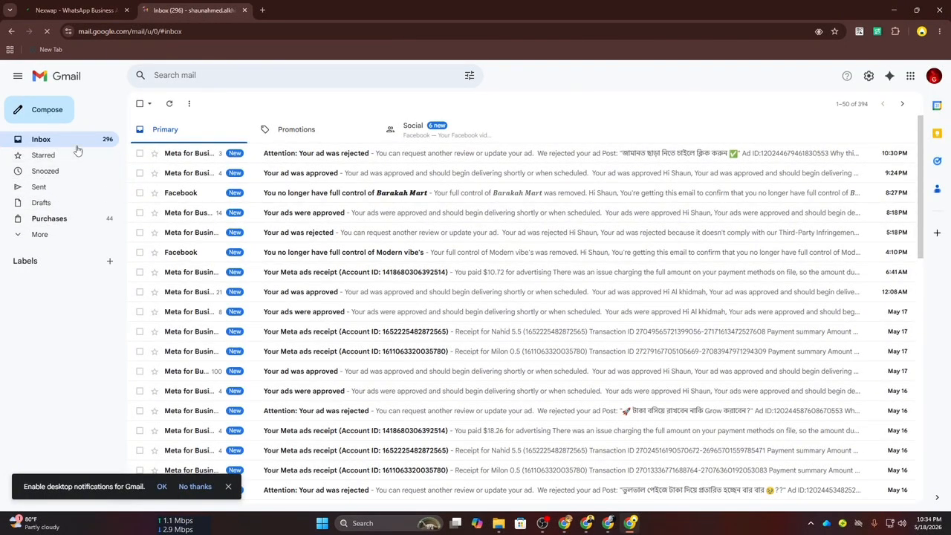
{"action": "left_click", "coordinate": [58, 235]}
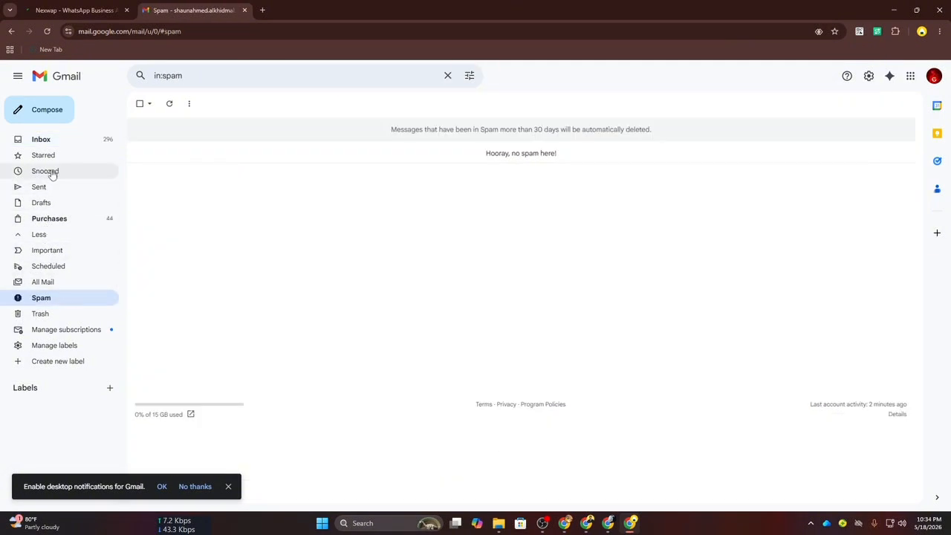
{"action": "left_click", "coordinate": [57, 145]}
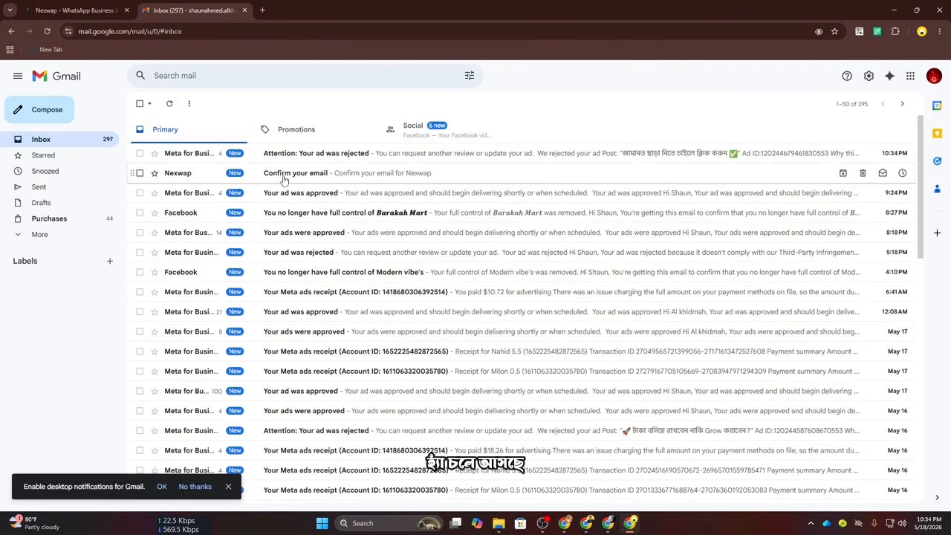
{"action": "left_click", "coordinate": [324, 177]}
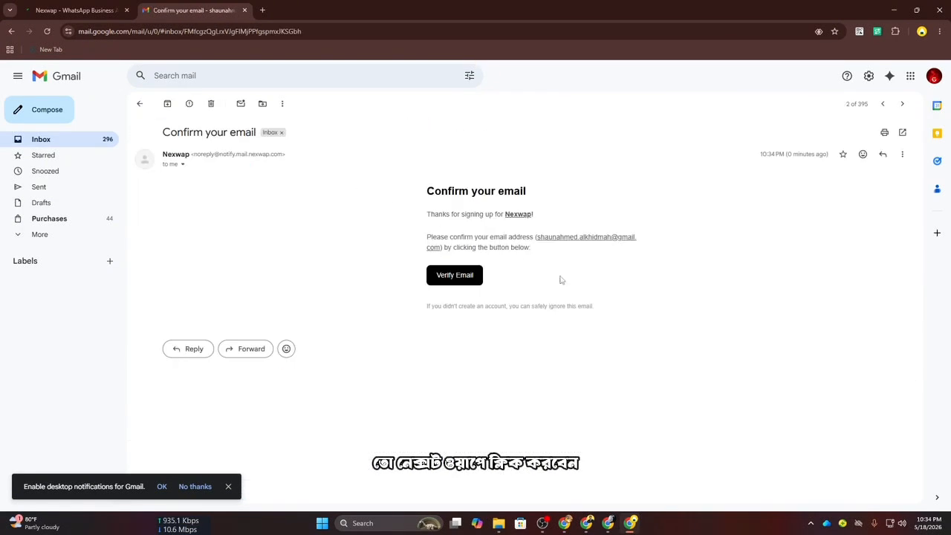
{"action": "left_click", "coordinate": [458, 281]}
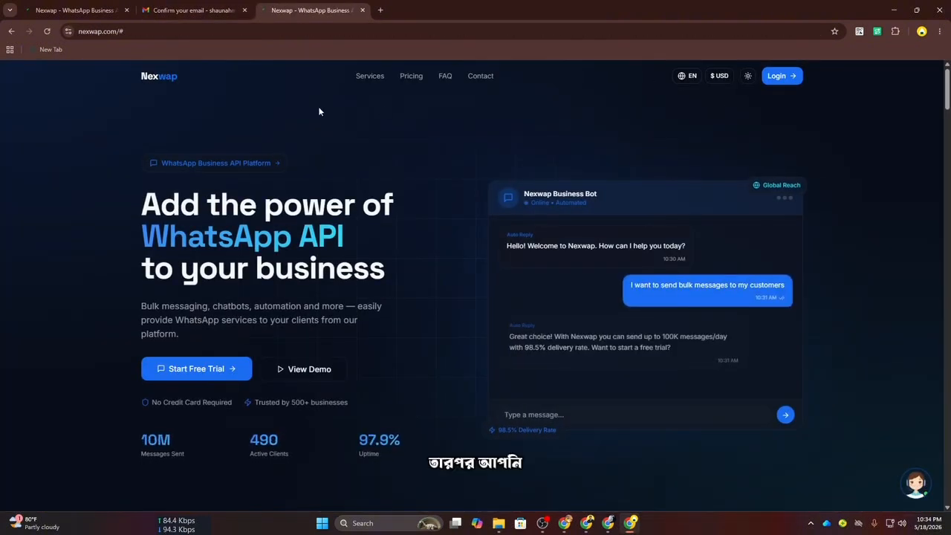
Log in to Nexwap in the first tab, decline saving the password, and open WhatsApp Numbers
{"action": "key", "text": "ctrl+1"}
{"action": "left_click", "coordinate": [457, 347]}
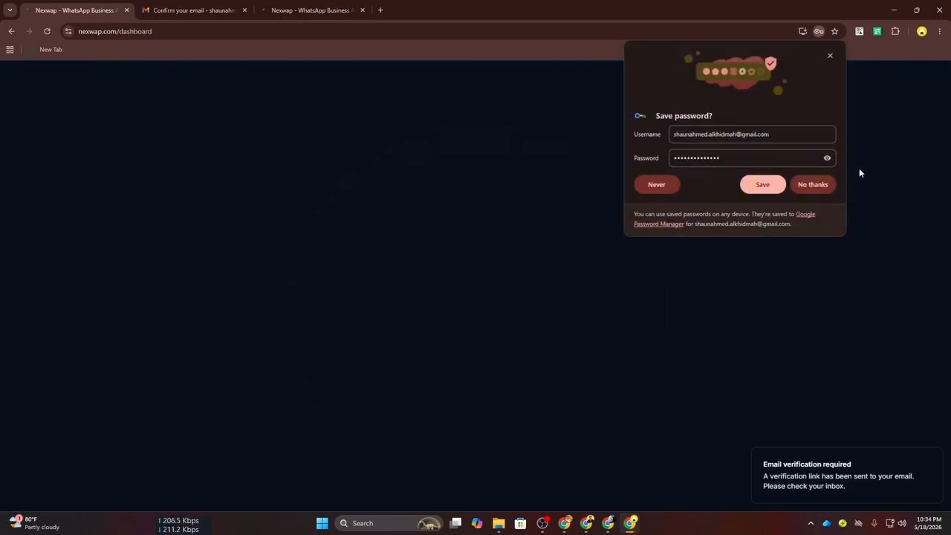
{"action": "left_click", "coordinate": [815, 185]}
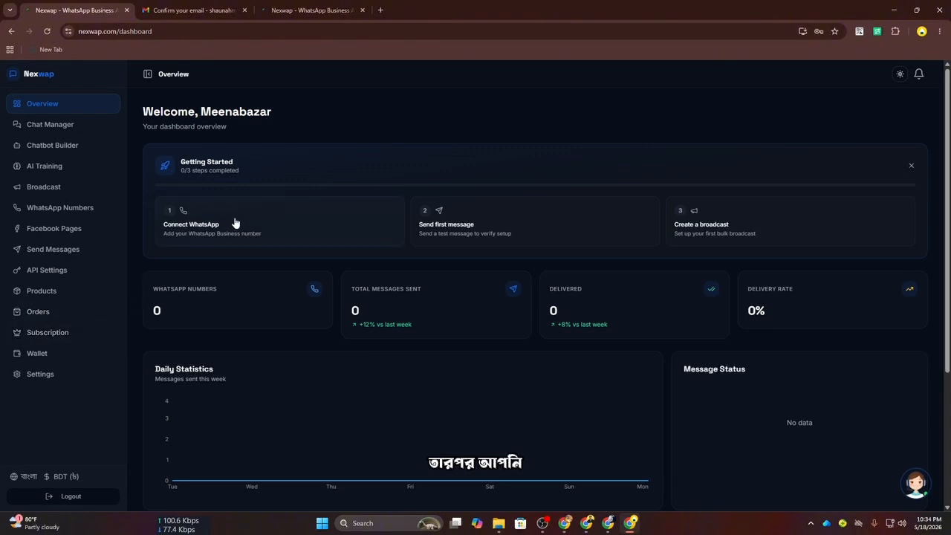
{"action": "left_click", "coordinate": [42, 275]}
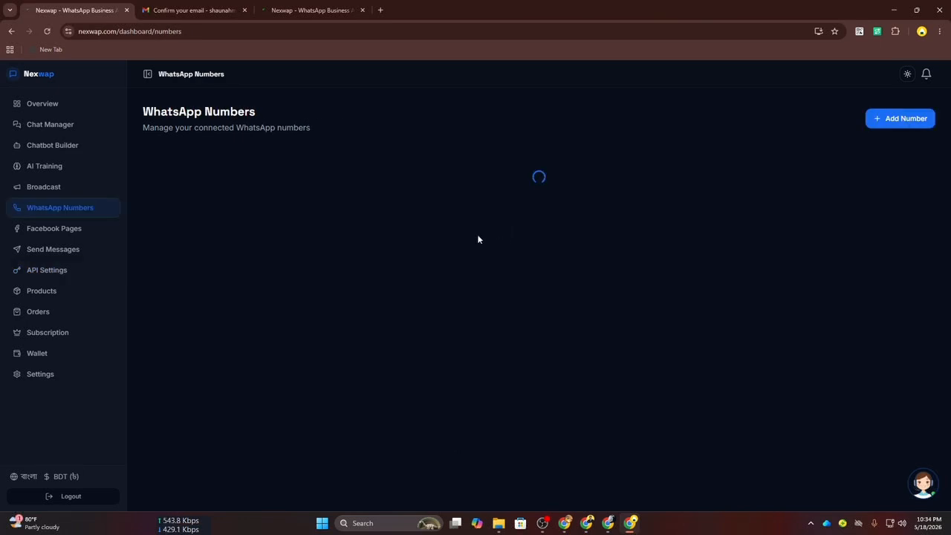
Start a new WhatsApp number and paste the copied phone number into the form
{"action": "left_click", "coordinate": [900, 119]}
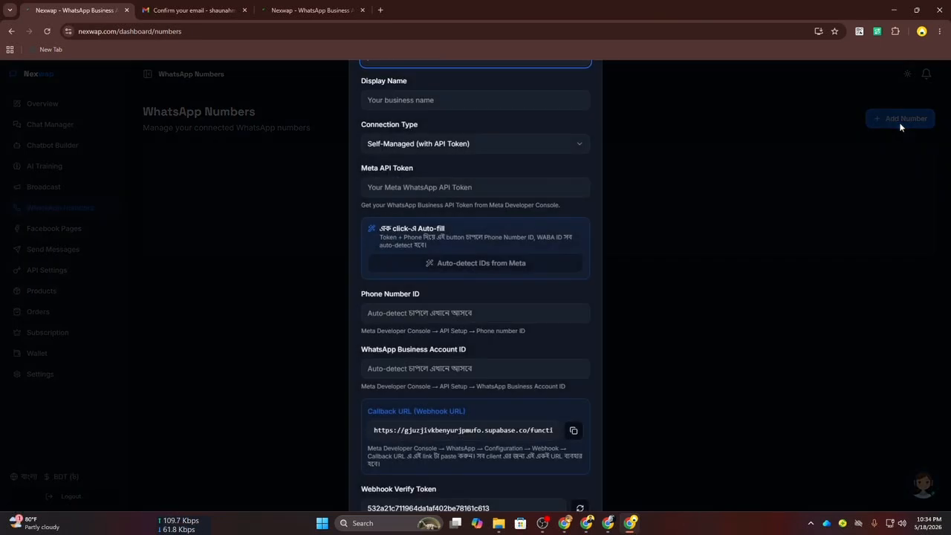
{"action": "key", "text": "ctrl+minus"}
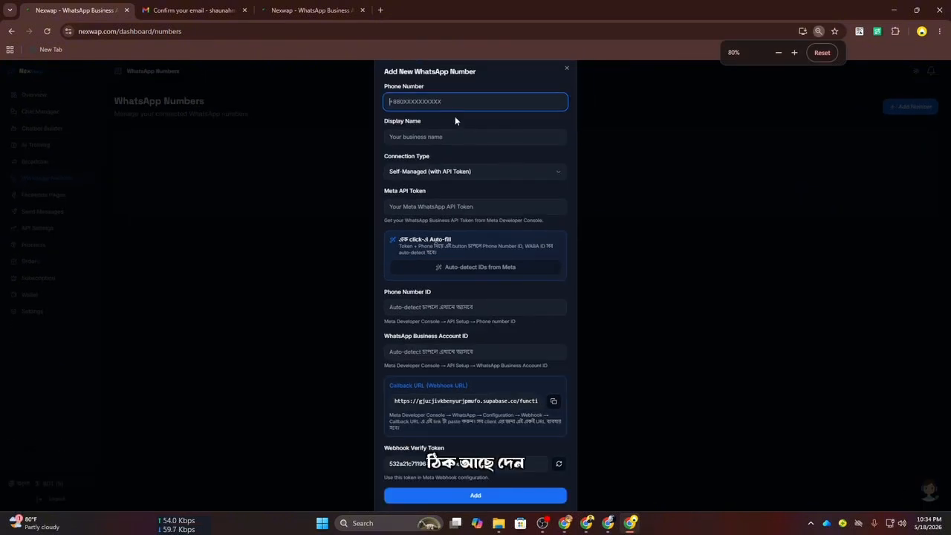
{"action": "left_click", "coordinate": [426, 101]}
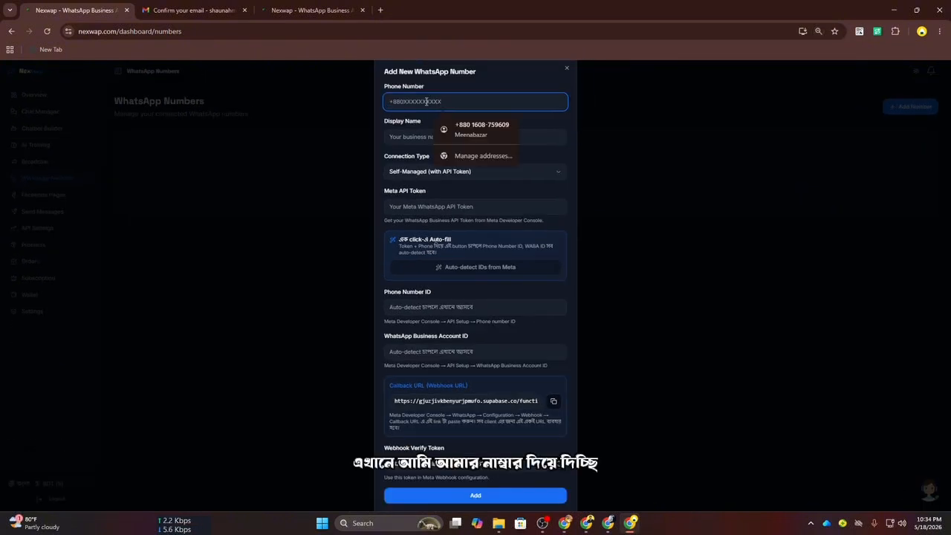
{"action": "key", "text": "super+v"}
{"action": "scroll", "coordinate": [825, 395], "scroll_direction": "down", "scroll_amount": 2}
{"action": "scroll", "coordinate": [823, 394], "scroll_direction": "up", "scroll_amount": 1}
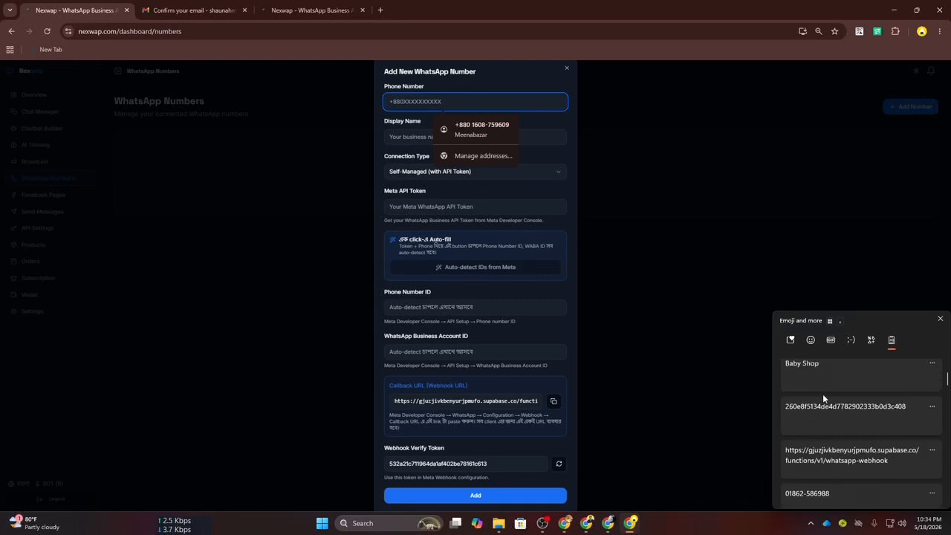
{"action": "scroll", "coordinate": [823, 394], "scroll_direction": "down", "scroll_amount": 1}
{"action": "left_click", "coordinate": [817, 453]}
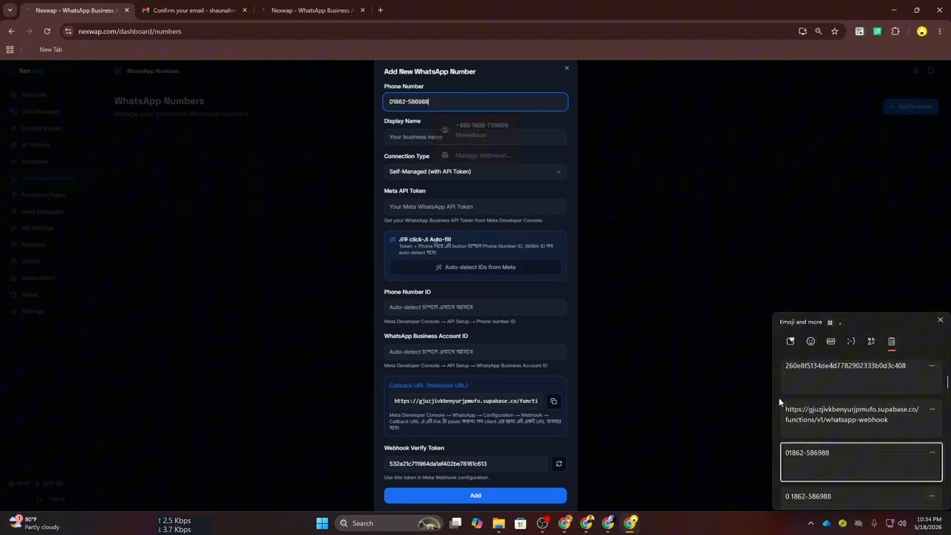
Enter the display name Baby Shop and bring up the Connection Type choices
{"action": "left_click", "coordinate": [421, 134]}
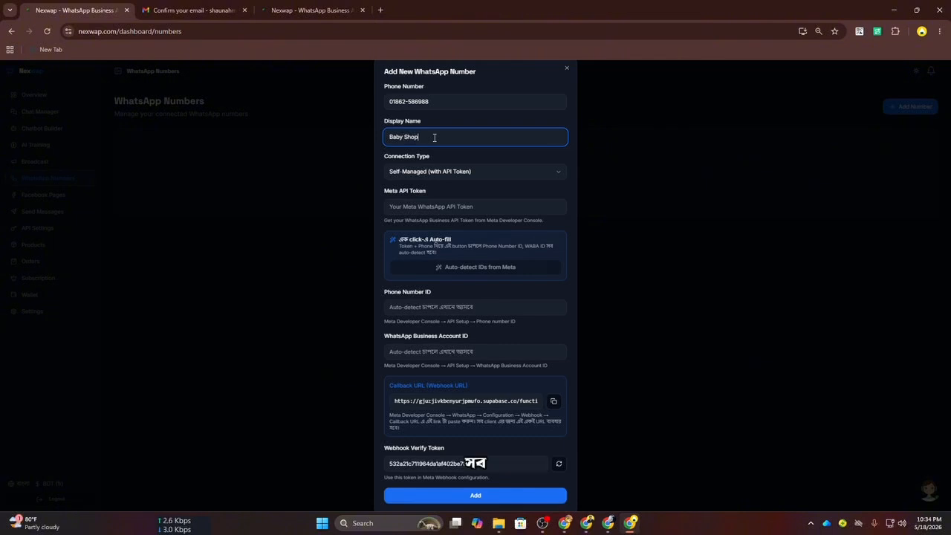
{"action": "left_click", "coordinate": [467, 172]}
{"action": "left_click", "coordinate": [465, 178]}
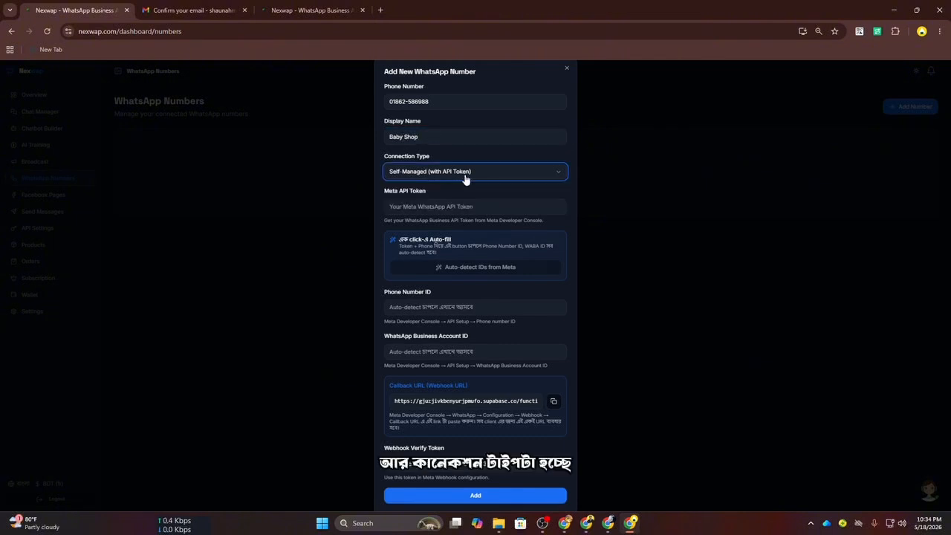
{"action": "left_click", "coordinate": [449, 174]}
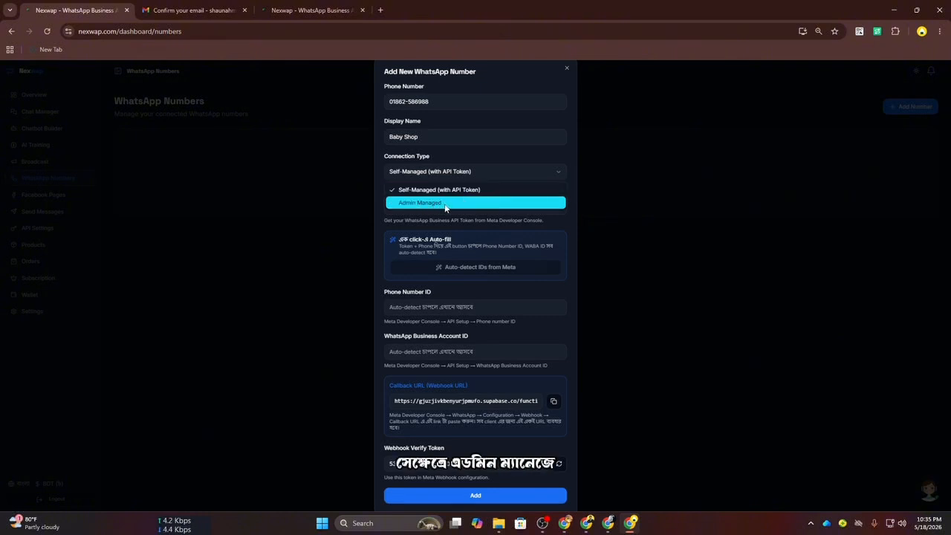
Set the connection type to Self-Managed (with API Token) instead of Admin Managed
{"action": "left_click", "coordinate": [438, 205]}
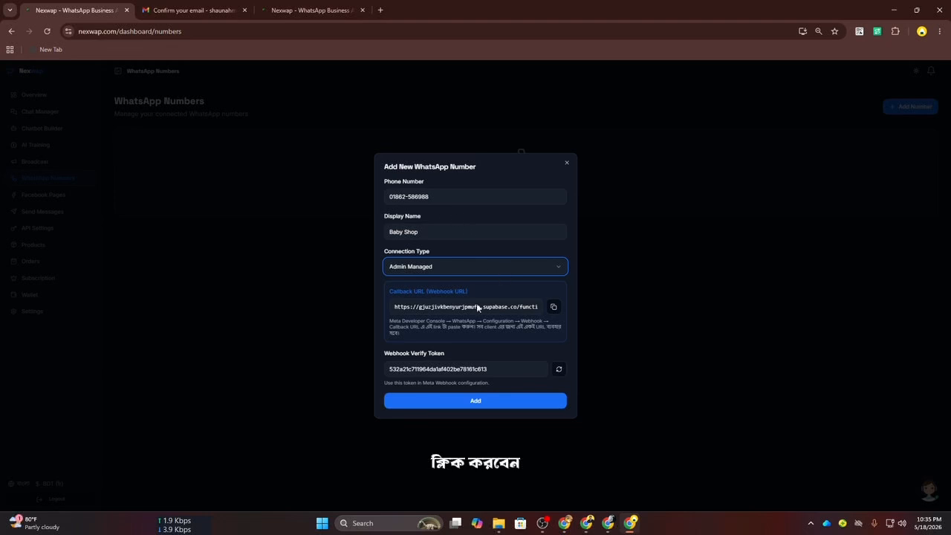
{"action": "left_click", "coordinate": [447, 268]}
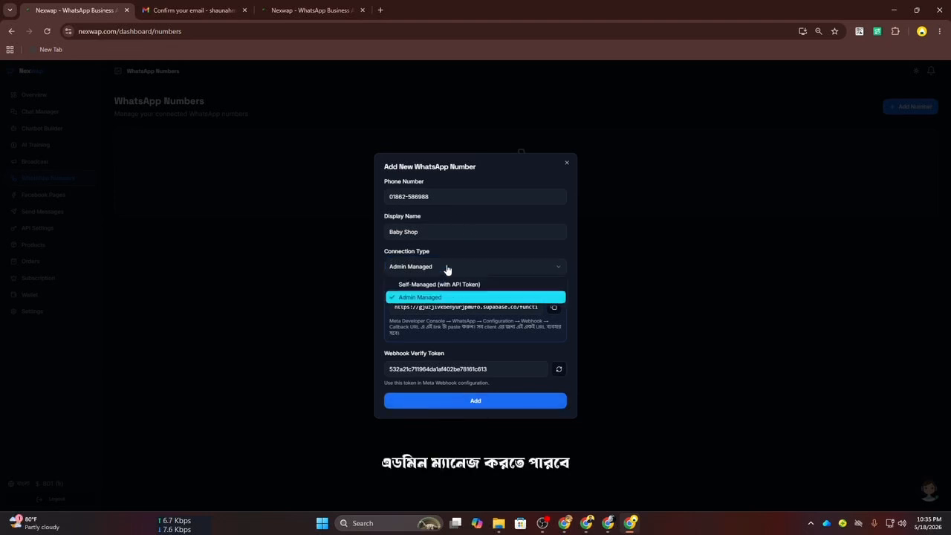
{"action": "left_click", "coordinate": [457, 287]}
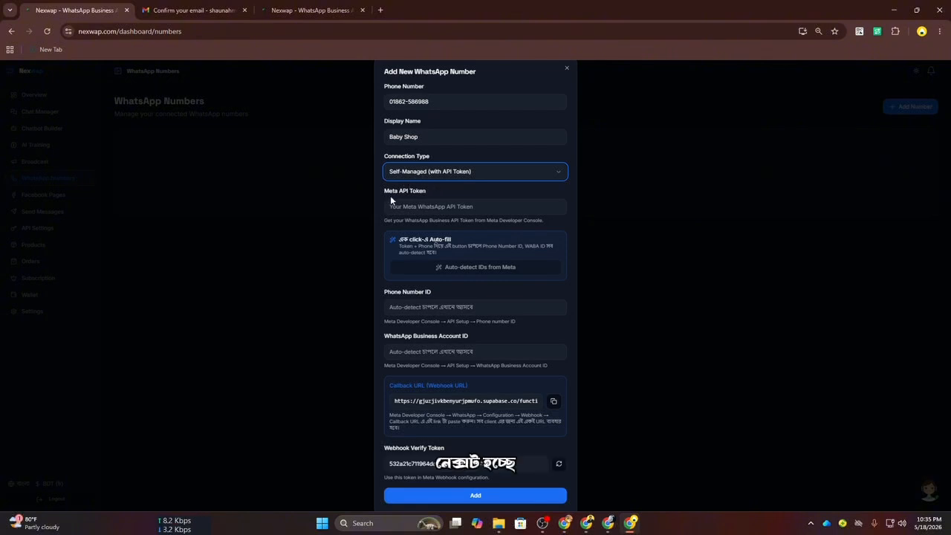
Put the cursor in the Meta API Token and Phone Number ID fields
{"action": "left_click", "coordinate": [427, 207]}
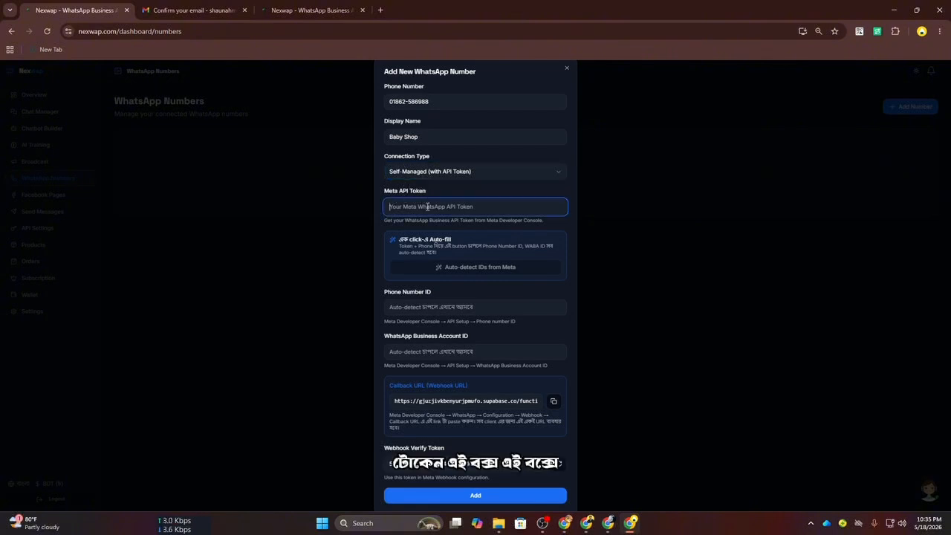
{"action": "left_click", "coordinate": [401, 193]}
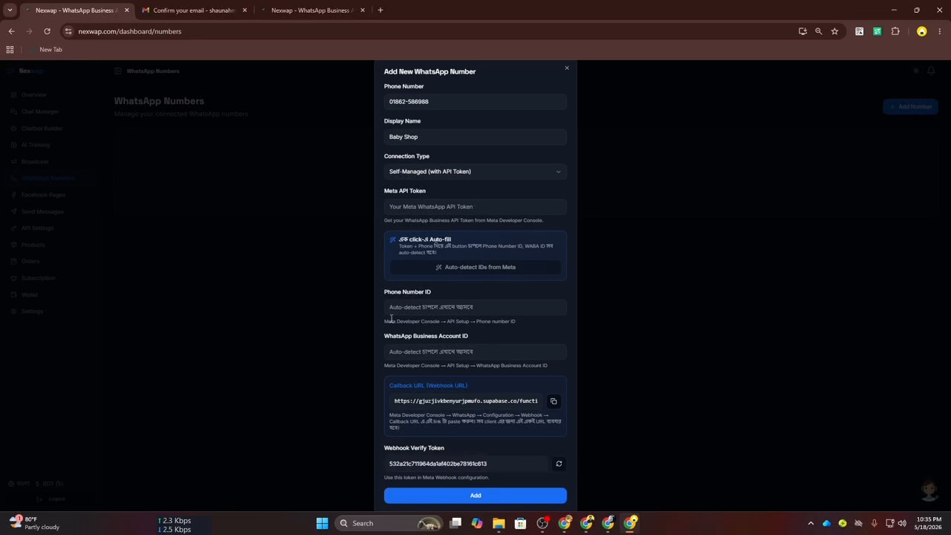
{"action": "left_click", "coordinate": [439, 308]}
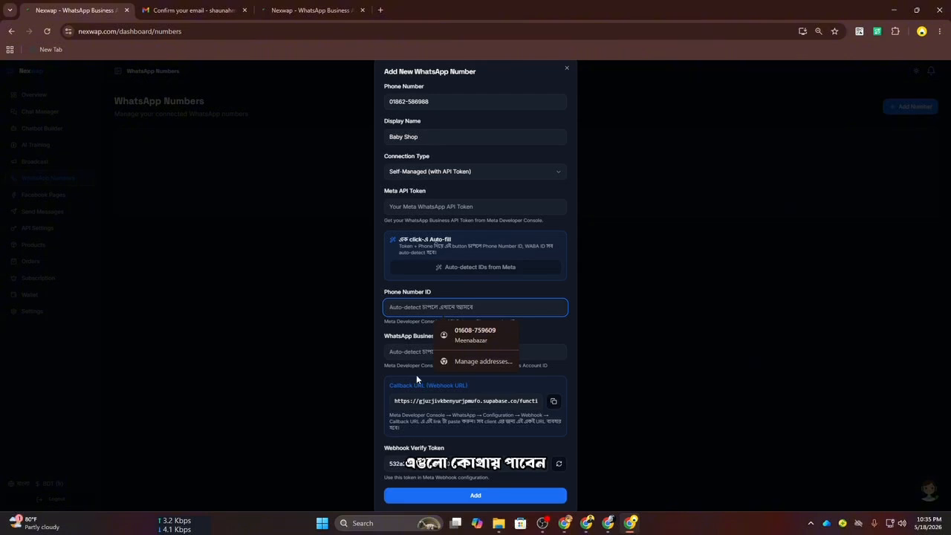
{"action": "left_click", "coordinate": [406, 321]}
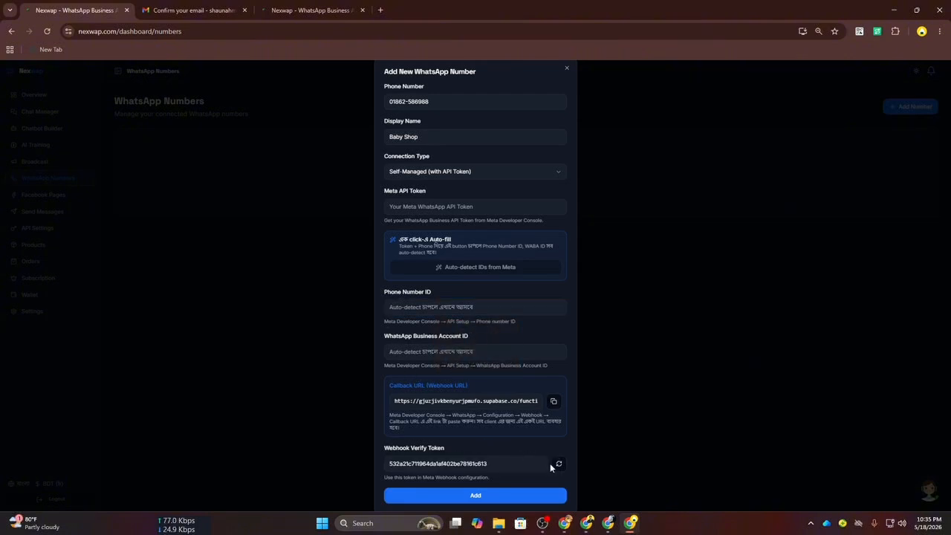
Open Facebook's Ads Manager in a new browser tab
{"action": "mouse_move", "coordinate": [608, 525]}
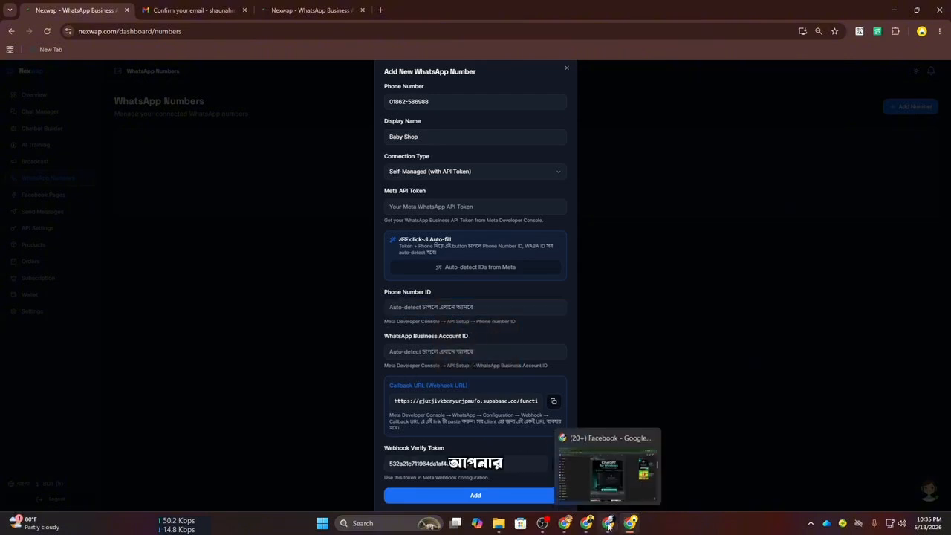
{"action": "left_click", "coordinate": [588, 446]}
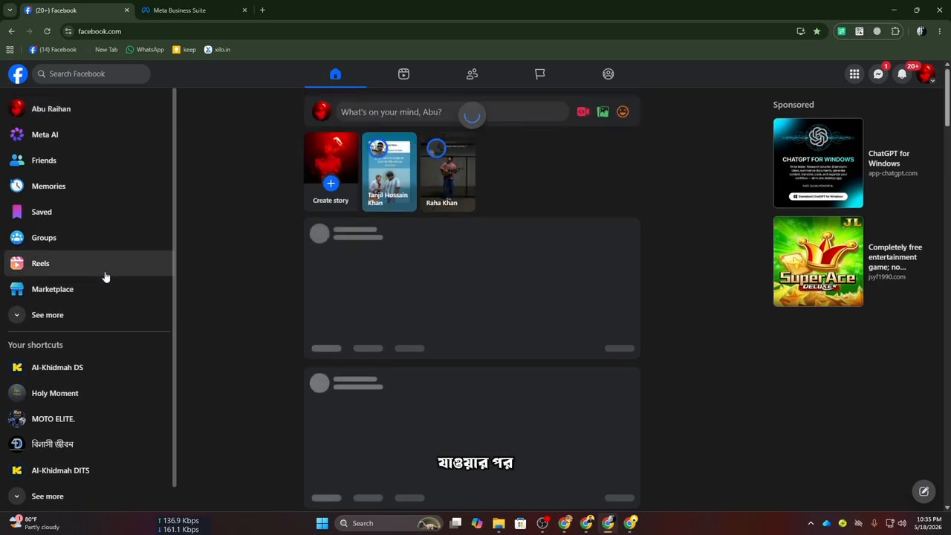
{"action": "left_click", "coordinate": [81, 320]}
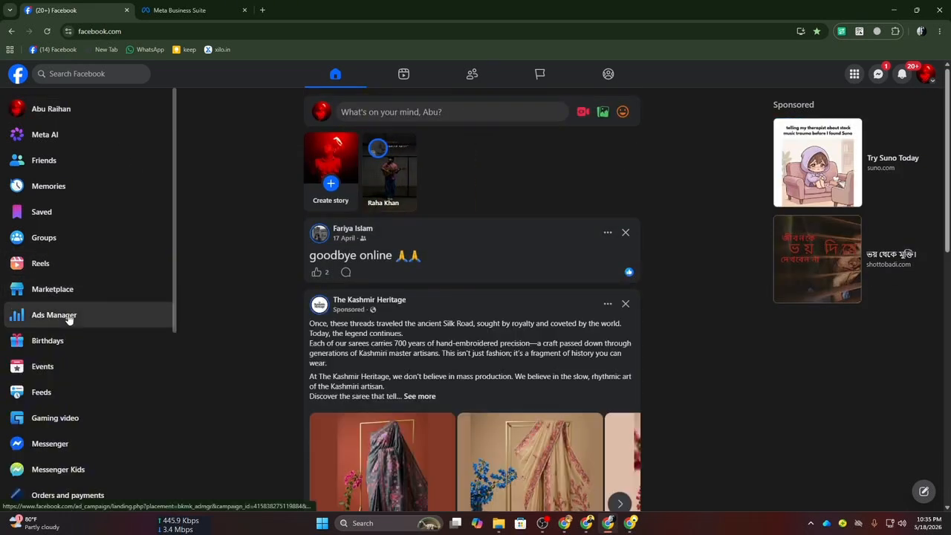
{"action": "right_click", "coordinate": [69, 318]}
{"action": "left_click", "coordinate": [118, 327]}
{"action": "left_click", "coordinate": [172, 6]}
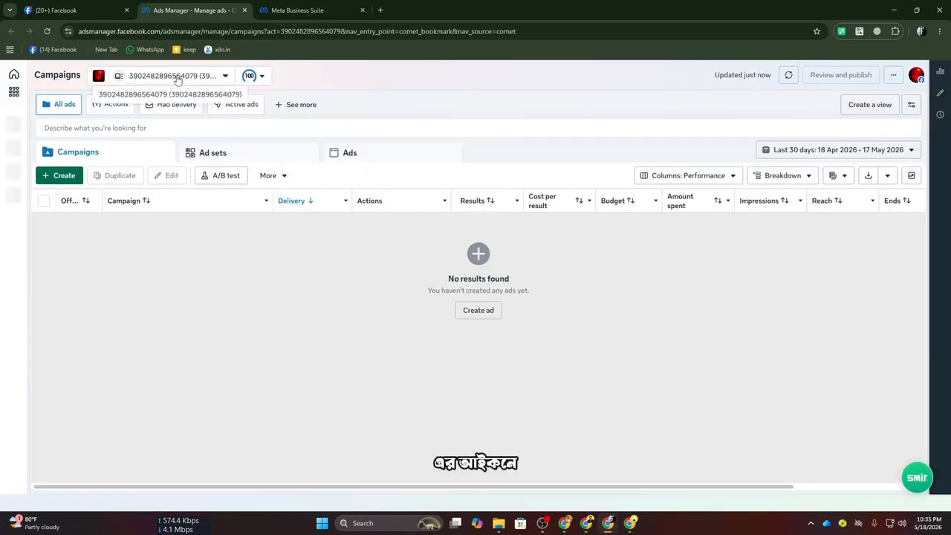
Start a new business portfolio, partly fill its name and contact fields, then cancel it
{"action": "left_click", "coordinate": [176, 75]}
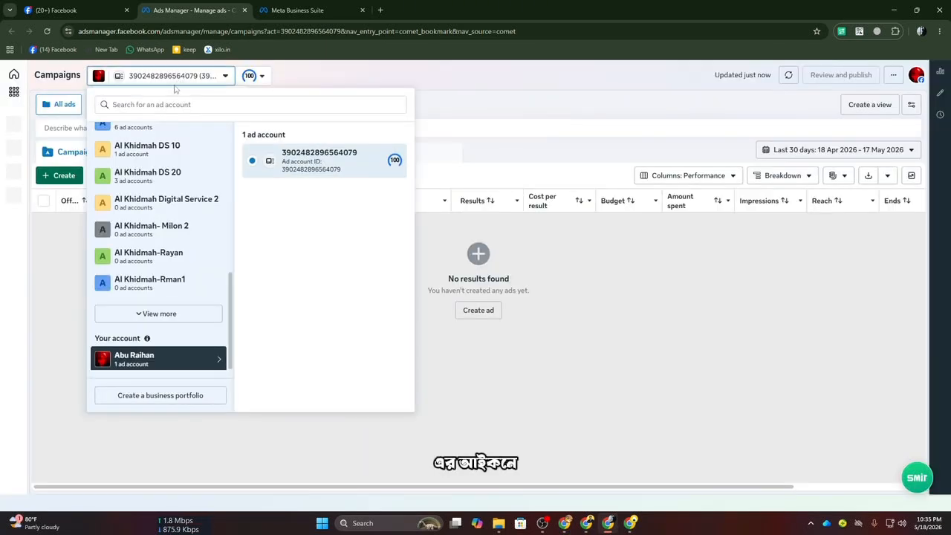
{"action": "left_click", "coordinate": [157, 398]}
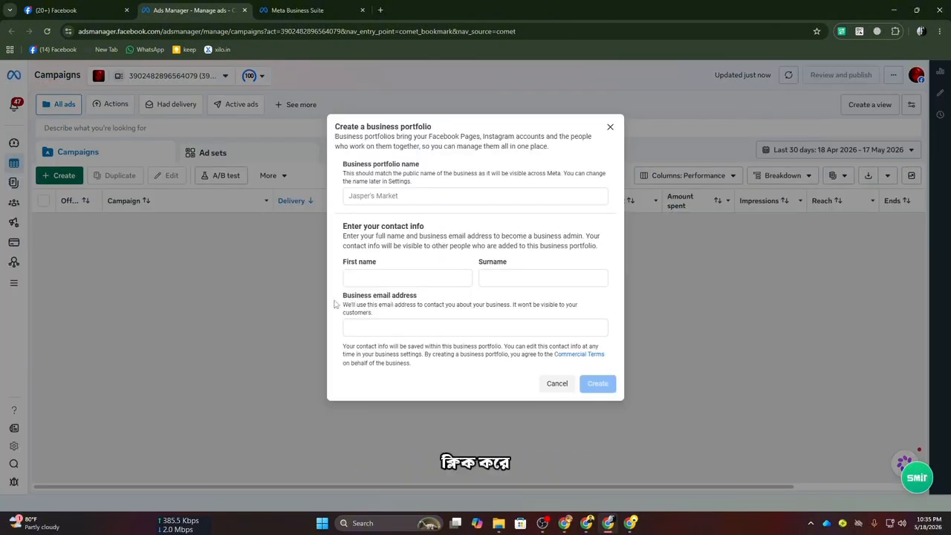
{"action": "left_click", "coordinate": [394, 196]}
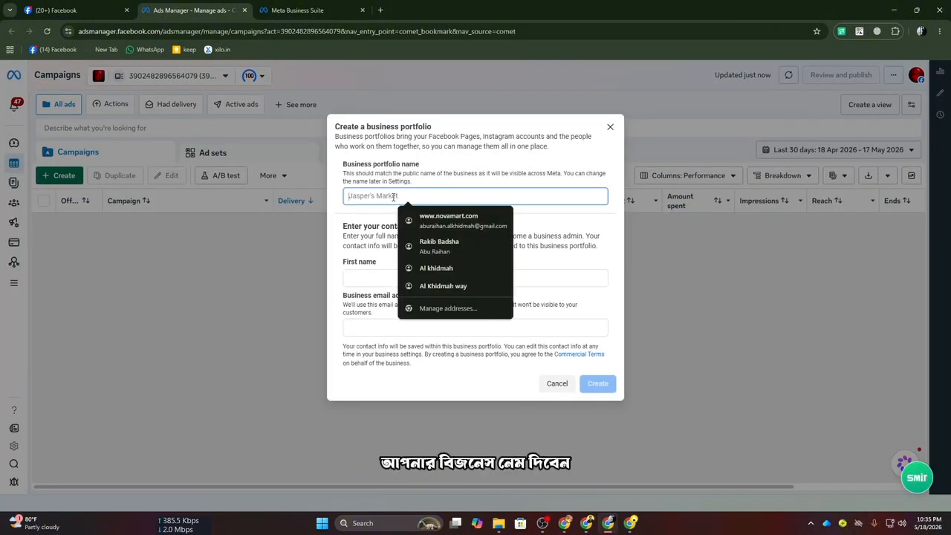
{"action": "left_click", "coordinate": [439, 245]}
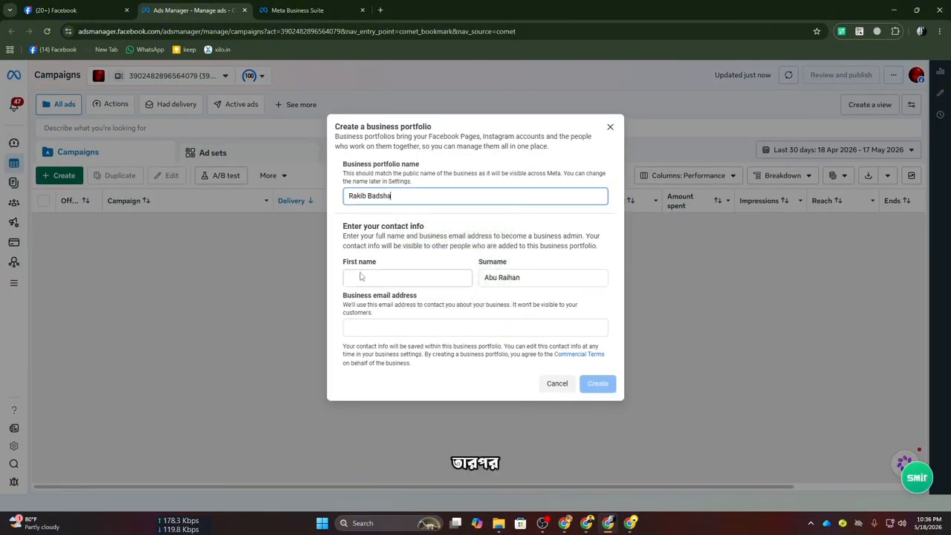
{"action": "left_click", "coordinate": [392, 278]}
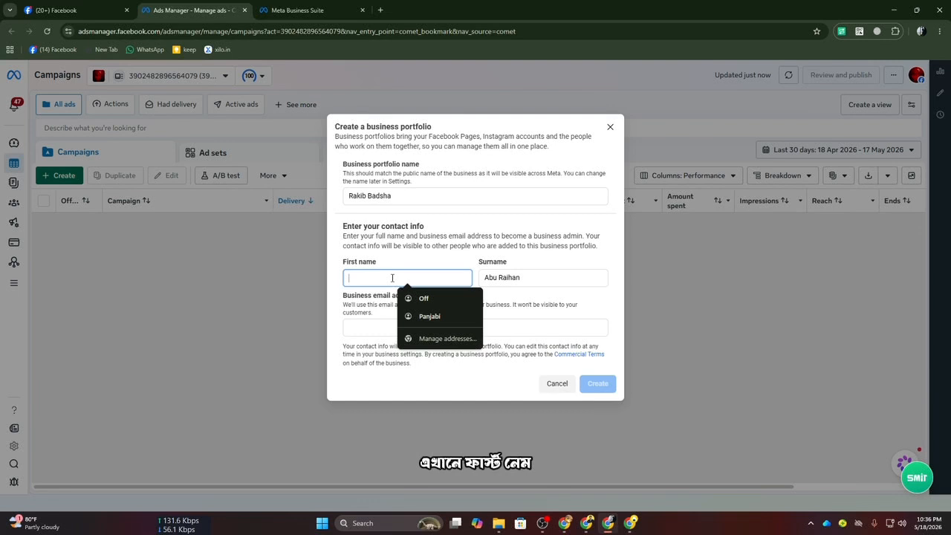
{"action": "left_click", "coordinate": [512, 277]}
{"action": "key", "text": "Escape"}
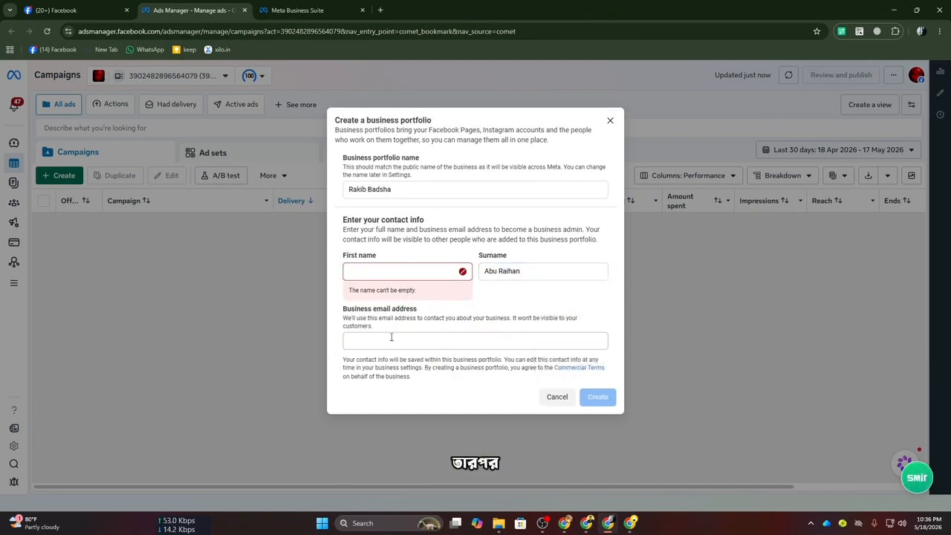
{"action": "left_click", "coordinate": [411, 340]}
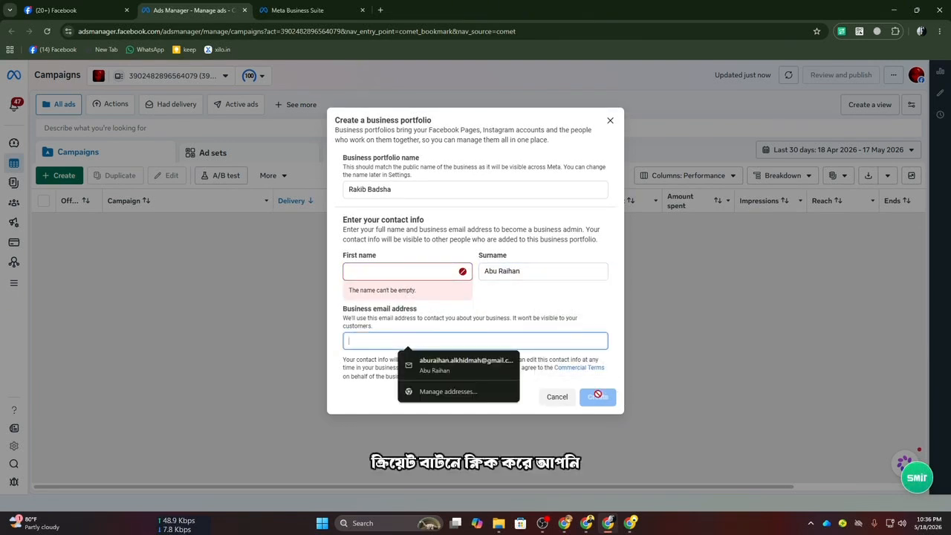
{"action": "left_click", "coordinate": [611, 121]}
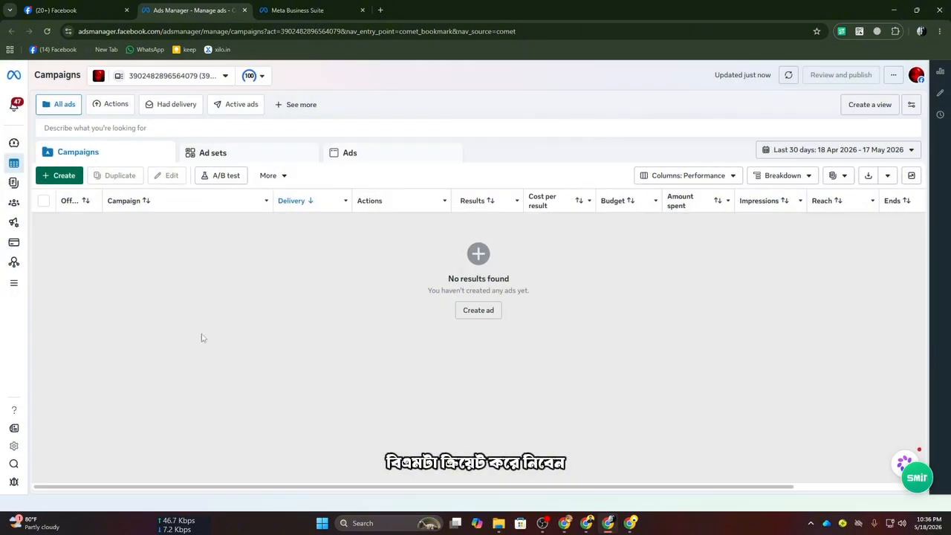
In Business Settings Apps, choose Add > Create a new app ID
{"action": "left_click", "coordinate": [298, 10]}
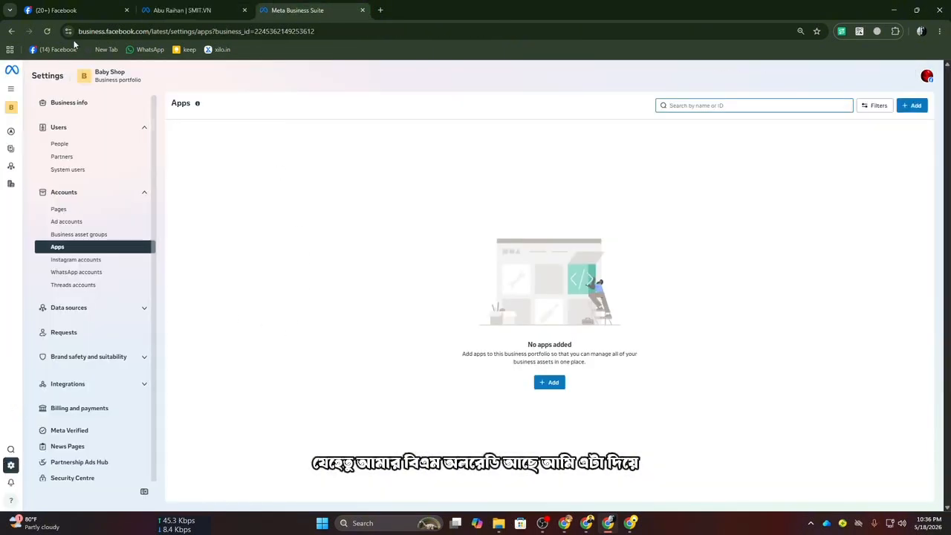
{"action": "left_click", "coordinate": [45, 31]}
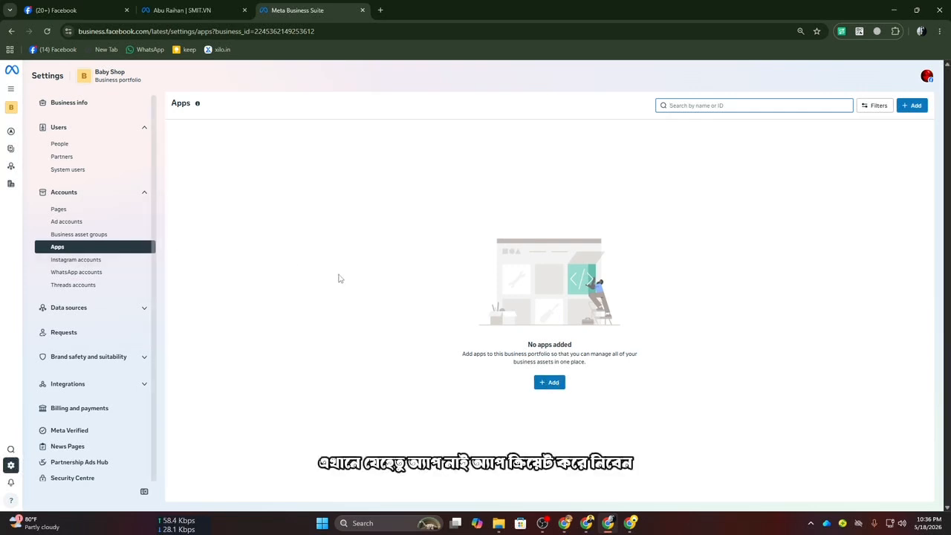
{"action": "left_click", "coordinate": [551, 383]}
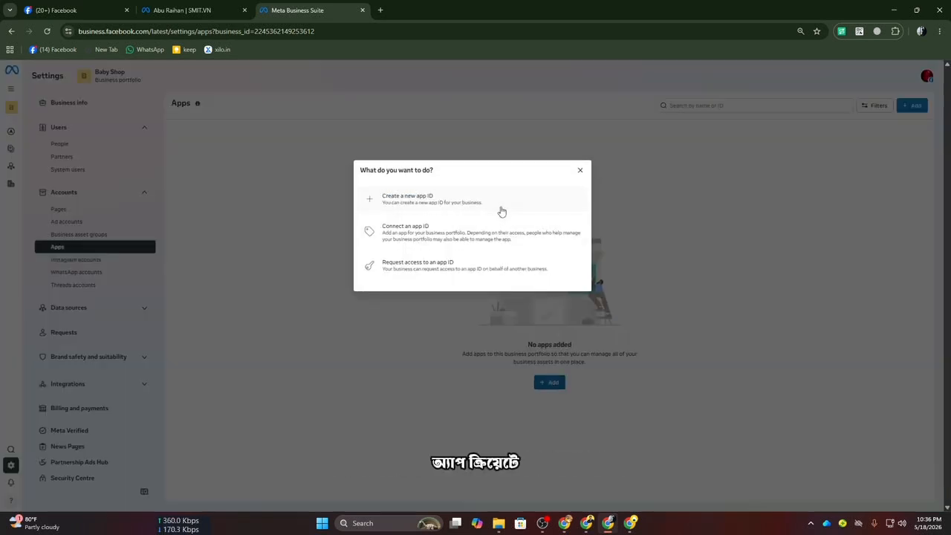
{"action": "left_click", "coordinate": [445, 206]}
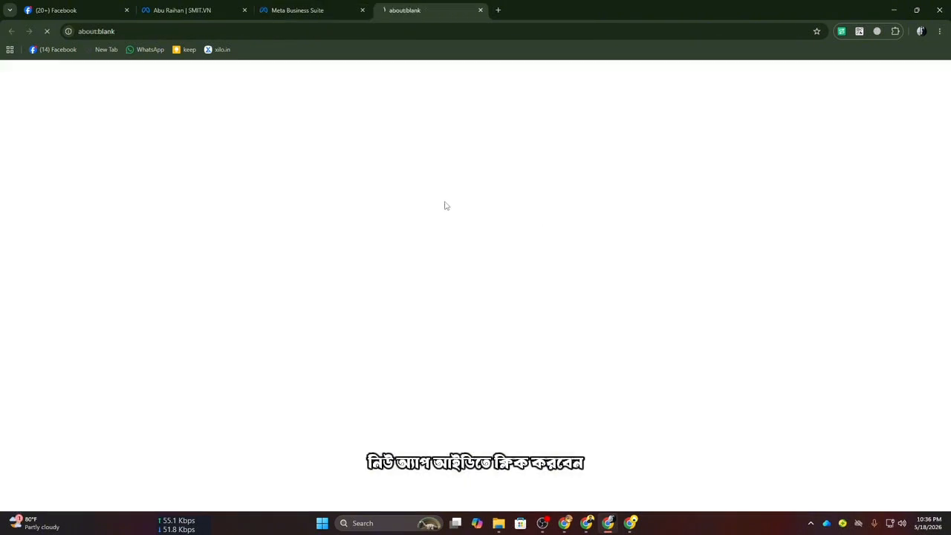
Back in Business Suite, close the app options and select the Baby Shop portfolio name
{"action": "left_click", "coordinate": [298, 10]}
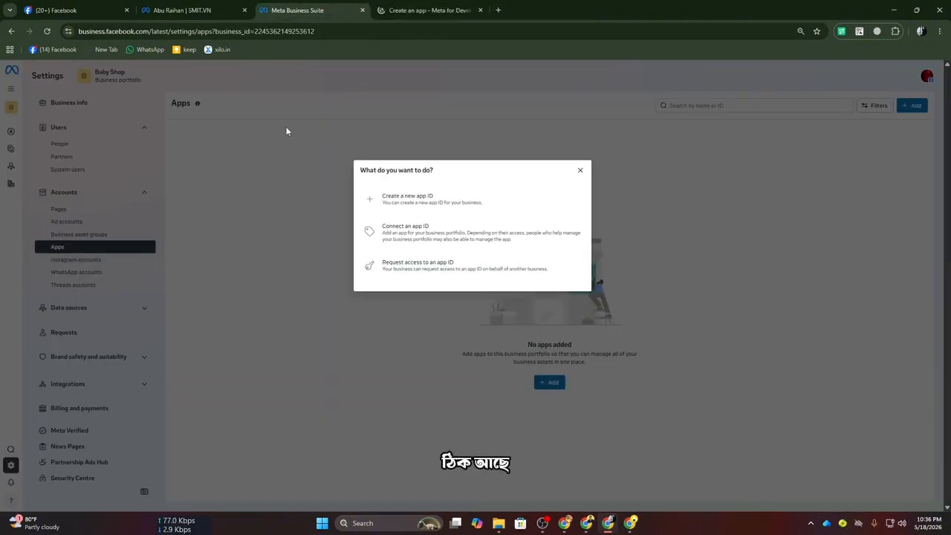
{"action": "left_click", "coordinate": [580, 173]}
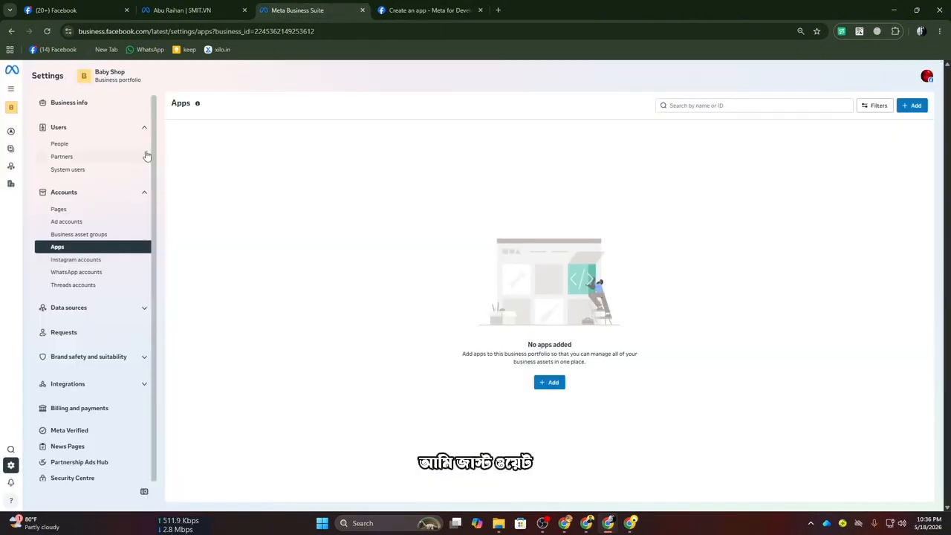
{"action": "left_click_drag", "start_coordinate": [103, 79], "coordinate": [128, 75]}
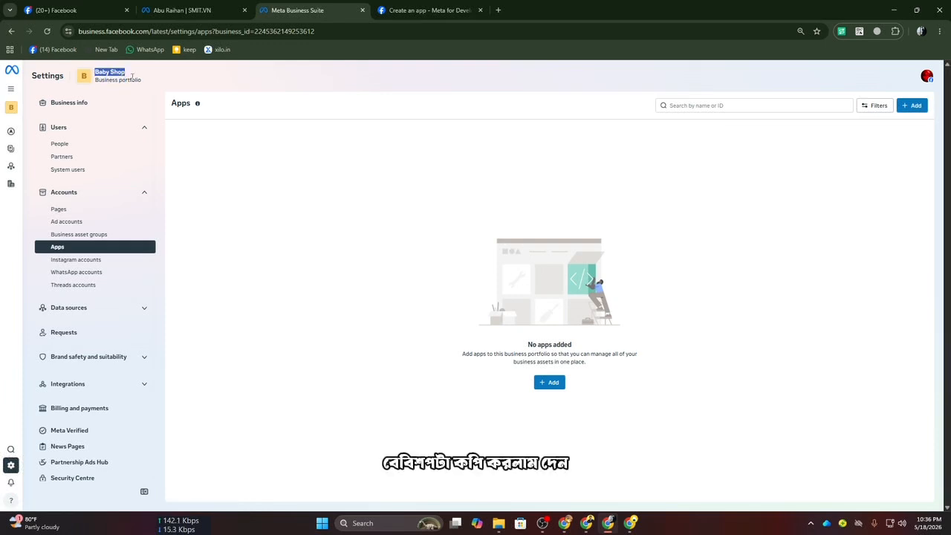
Name the app Baby Shop and pick the 'Connect with customers through WhatsApp' use case
{"action": "left_click", "coordinate": [405, 10]}
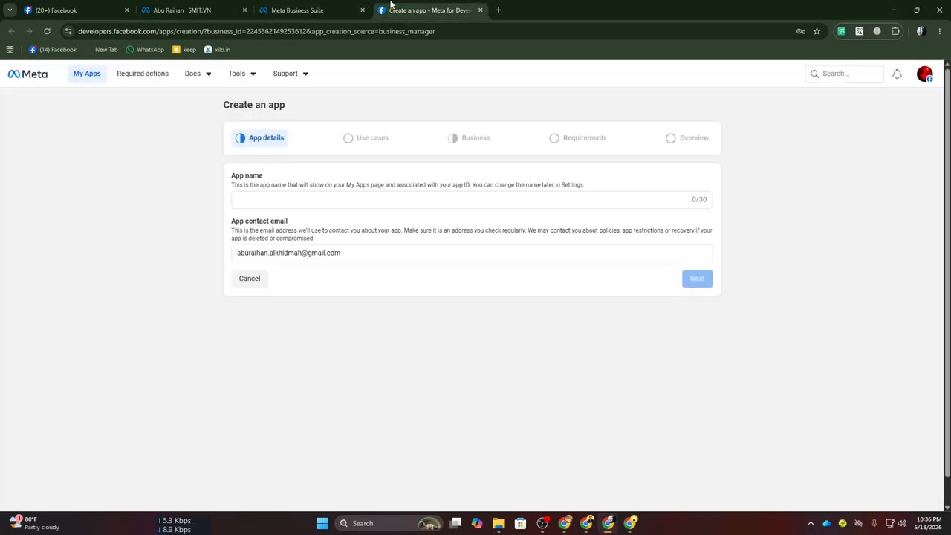
{"action": "left_click", "coordinate": [272, 199]}
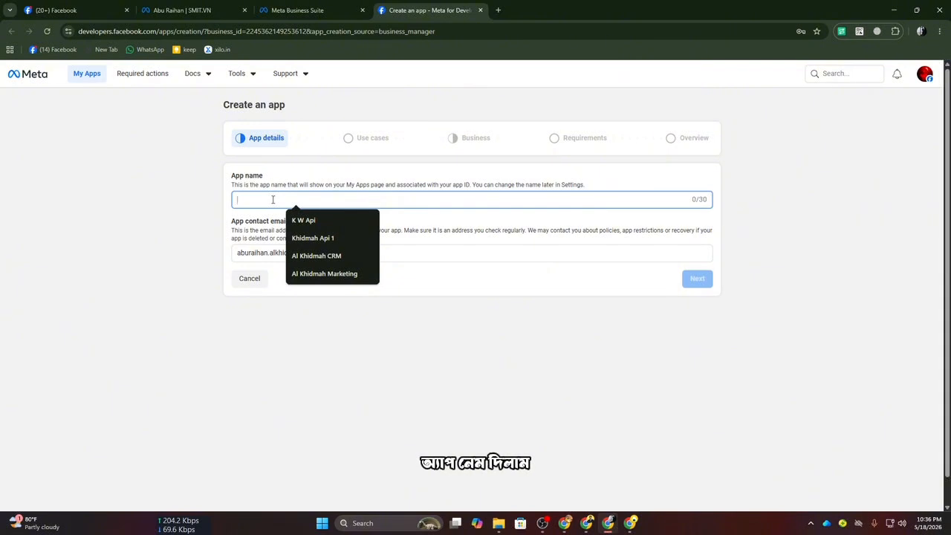
{"action": "type", "text": "Baby Shop"}
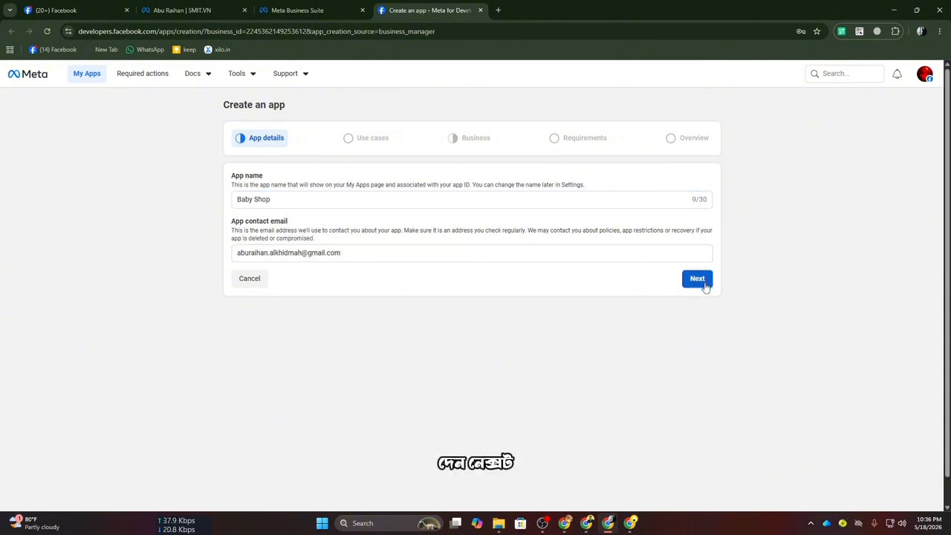
{"action": "left_click", "coordinate": [692, 281]}
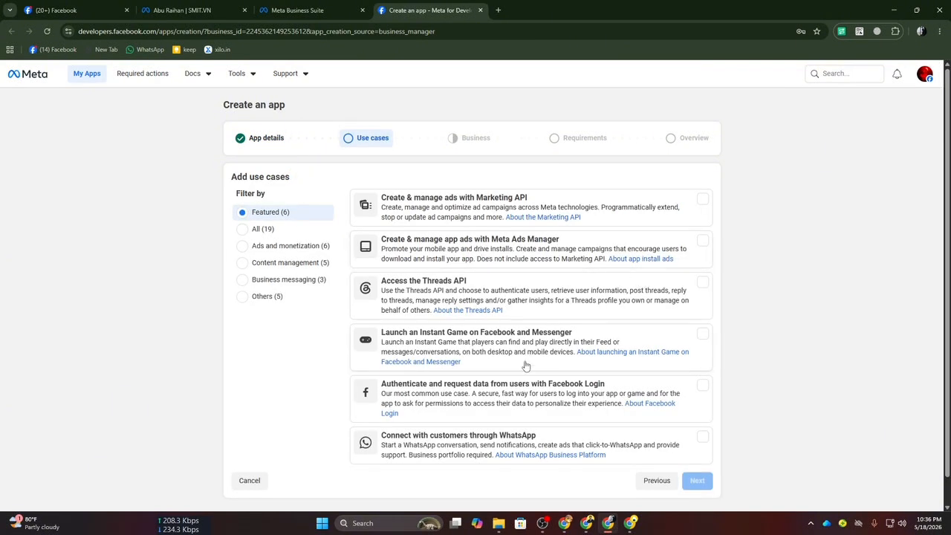
{"action": "scroll", "coordinate": [513, 372], "scroll_direction": "down", "scroll_amount": 1}
{"action": "left_click", "coordinate": [673, 411]}
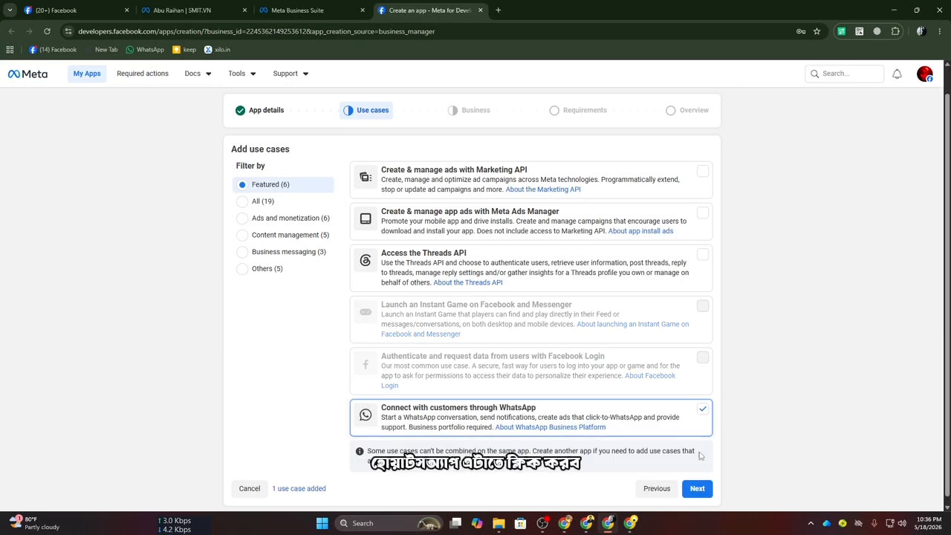
Continue through portfolio and publishing steps, create the app, and confirm with the account password
{"action": "left_click", "coordinate": [700, 489]}
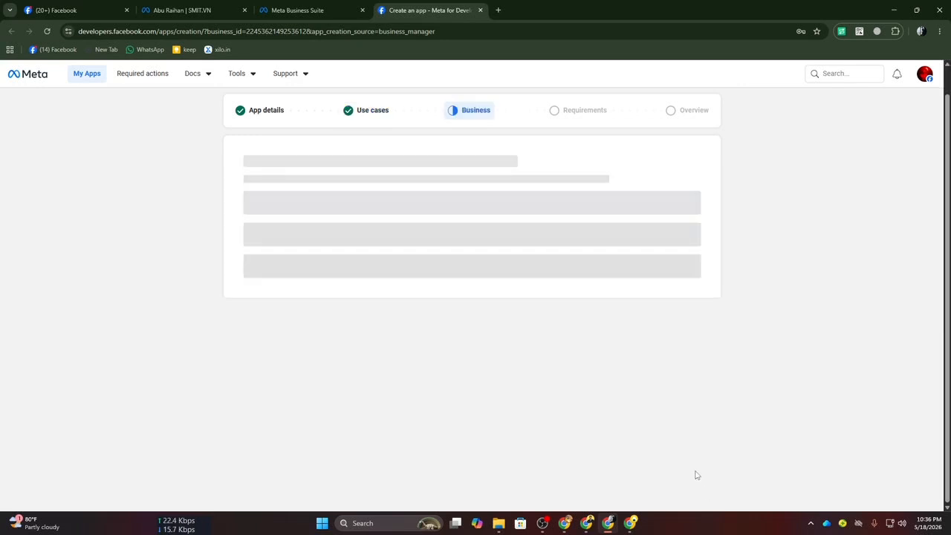
{"action": "scroll", "coordinate": [355, 288], "scroll_direction": "down", "scroll_amount": 10}
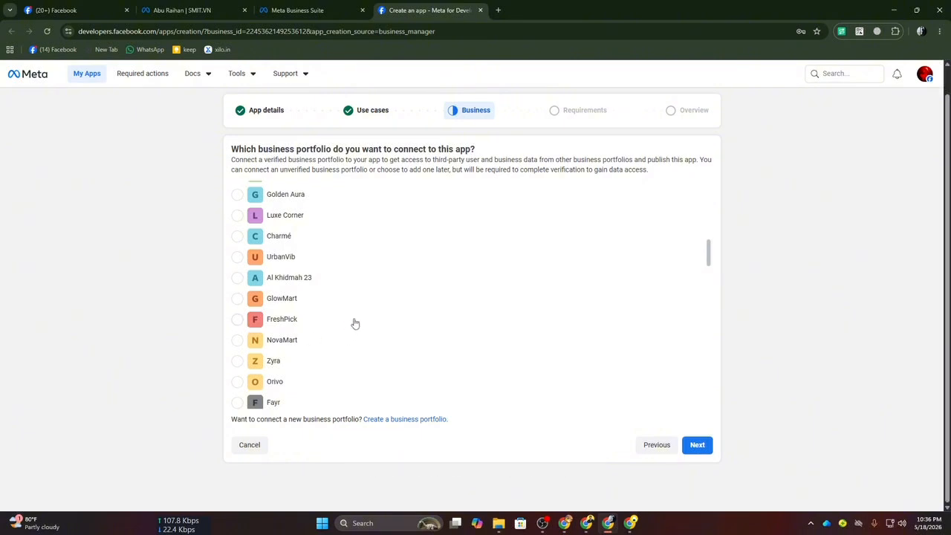
{"action": "left_click", "coordinate": [697, 445]}
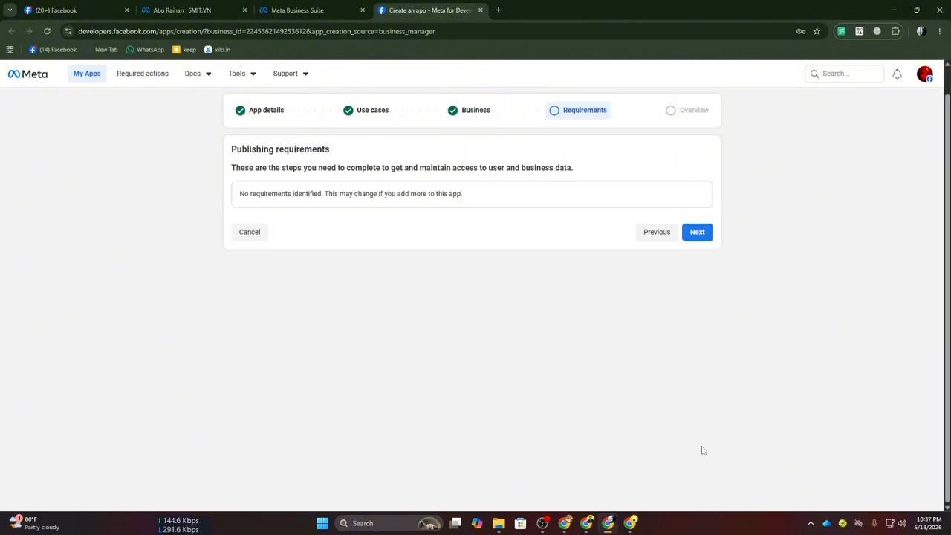
{"action": "left_click", "coordinate": [697, 236]}
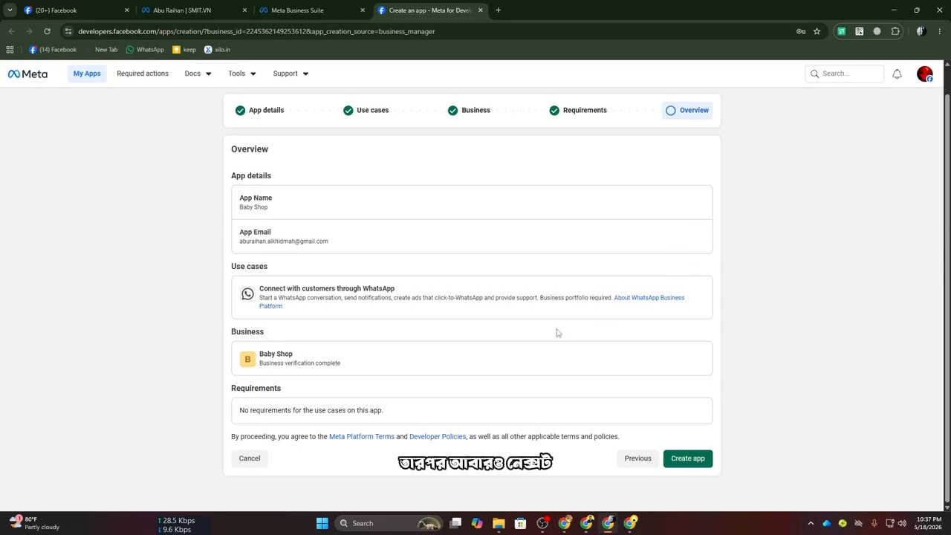
{"action": "left_click", "coordinate": [697, 460]}
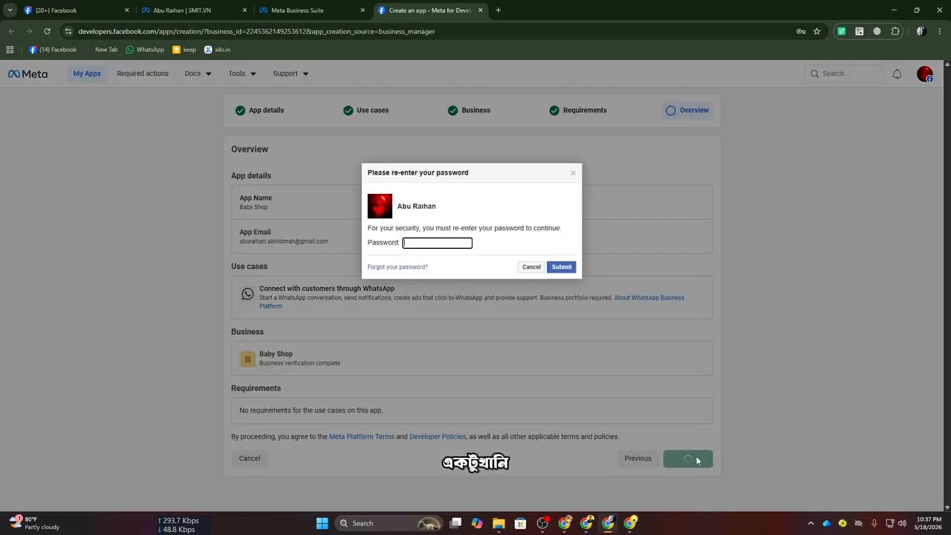
{"action": "left_click", "coordinate": [562, 268]}
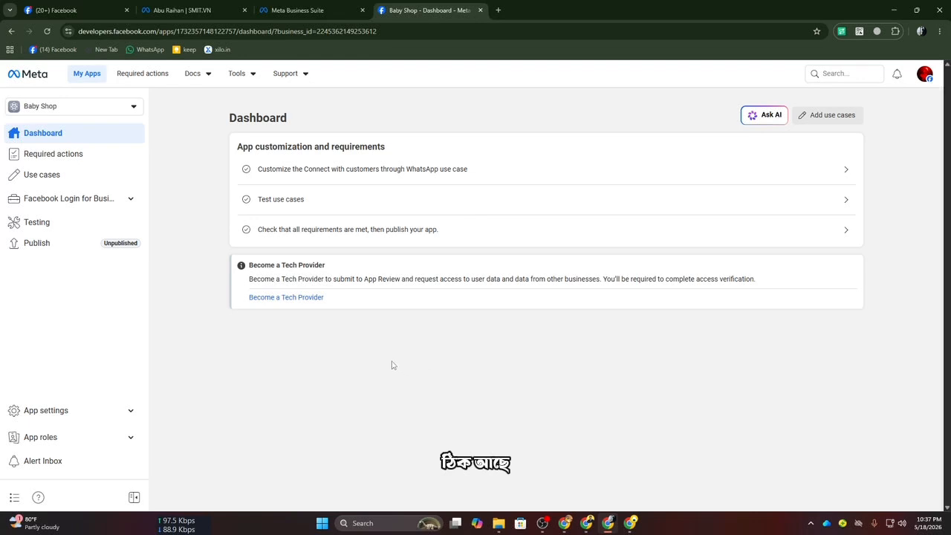
On the Baby Shop app Dashboard, choose 'Customize the Connect with customers through WhatsApp use case'
{"action": "left_click", "coordinate": [783, 172]}
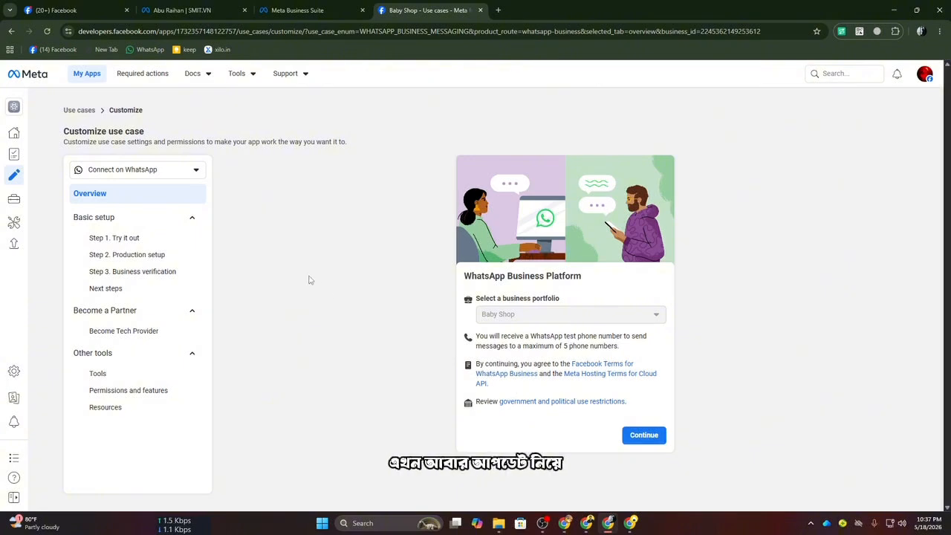
Accept the WhatsApp Business Platform setup for Baby Shop and review the Integrate with API overview
{"action": "left_click", "coordinate": [648, 438]}
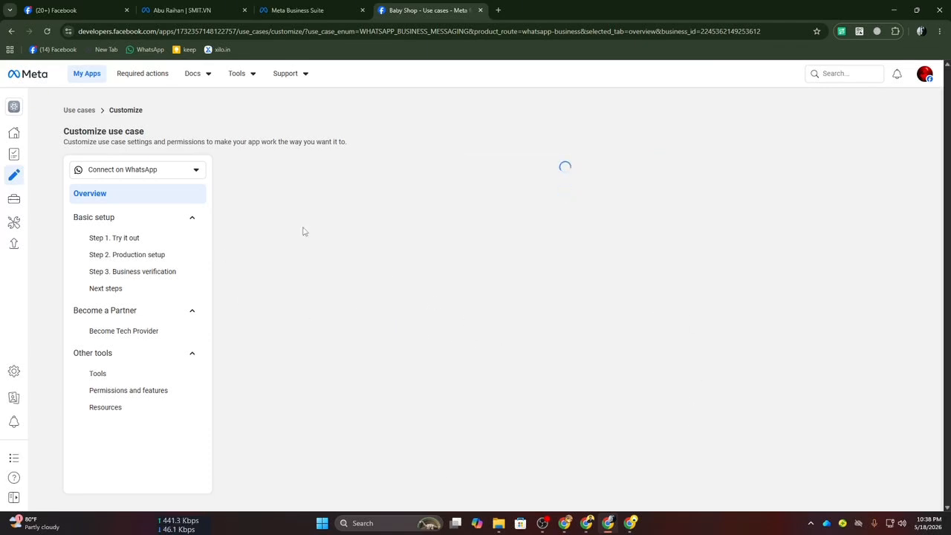
{"action": "scroll", "coordinate": [423, 315], "scroll_direction": "down", "scroll_amount": 1}
{"action": "scroll", "coordinate": [423, 314], "scroll_direction": "up", "scroll_amount": 1}
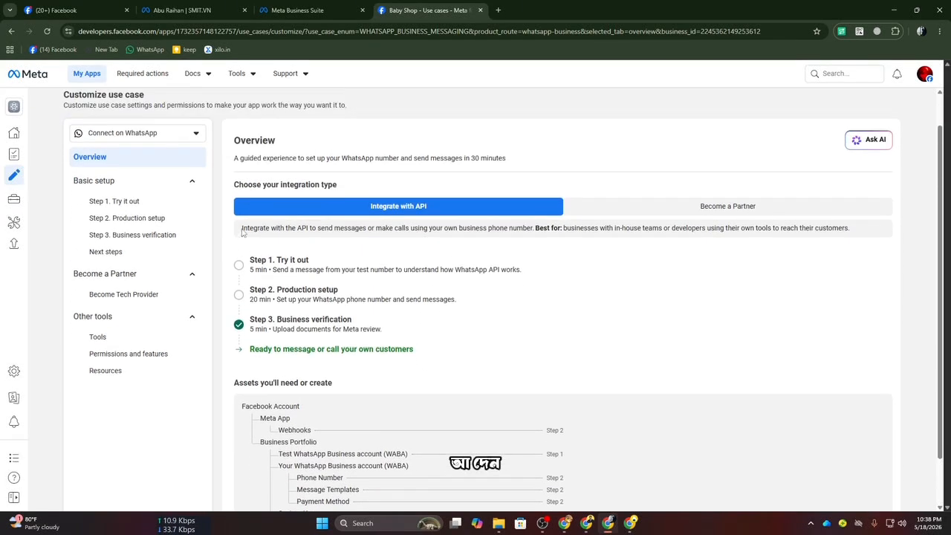
{"action": "scroll", "coordinate": [573, 243], "scroll_direction": "down", "scroll_amount": 1}
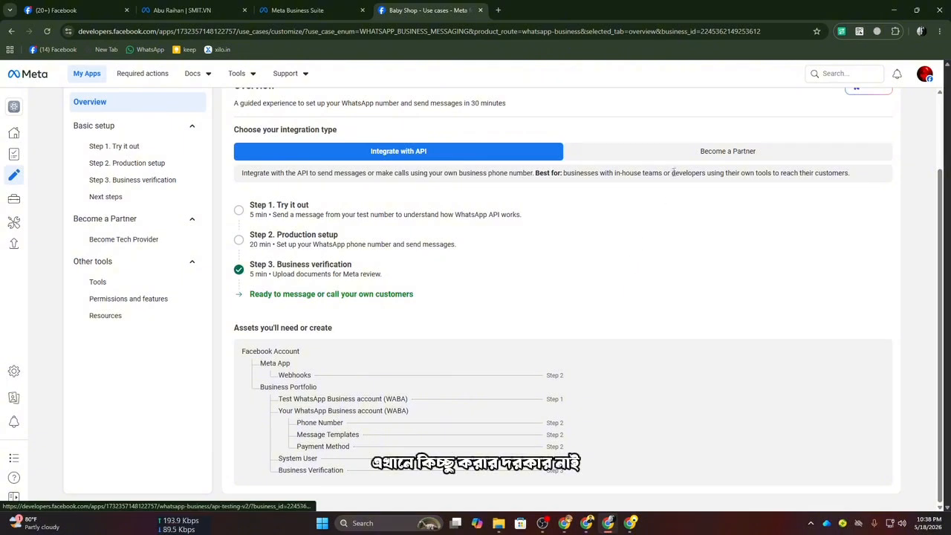
Glance at the partner integration option, then go to Step 2. Production setup
{"action": "left_click", "coordinate": [669, 151]}
{"action": "left_click", "coordinate": [402, 154]}
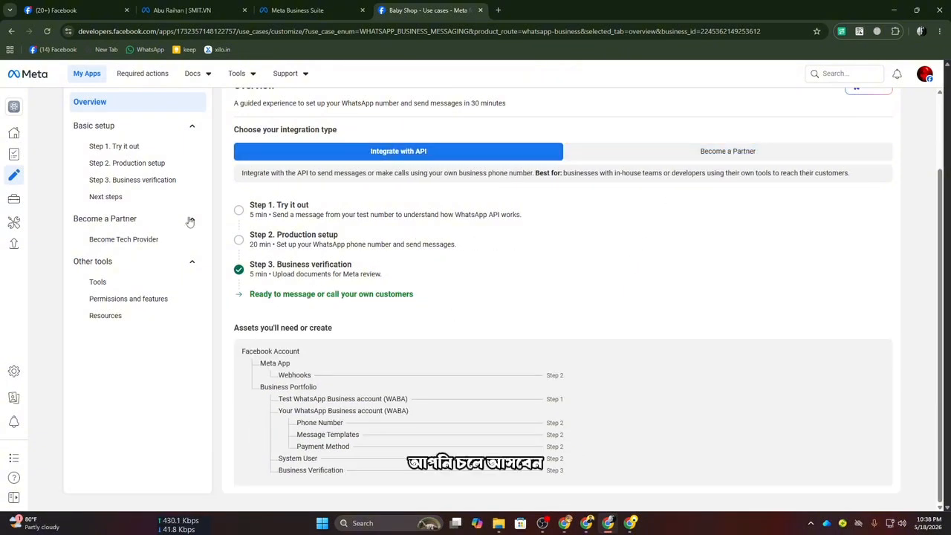
{"action": "left_click", "coordinate": [129, 164]}
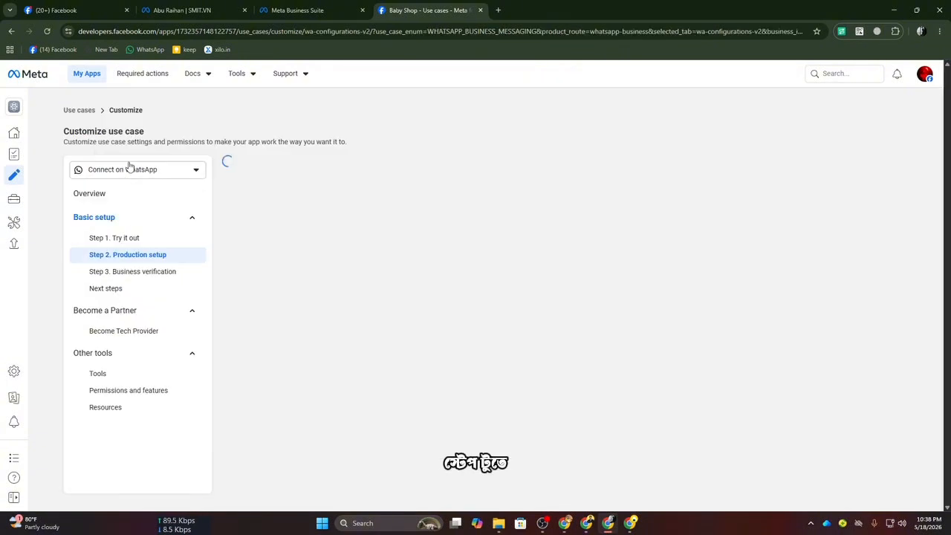
{"action": "left_click", "coordinate": [138, 239]}
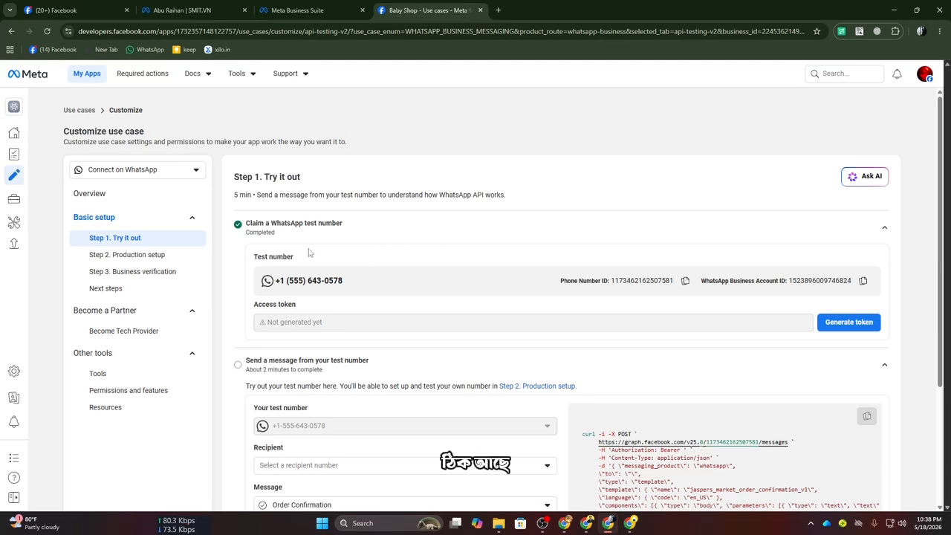
{"action": "left_click", "coordinate": [181, 254]}
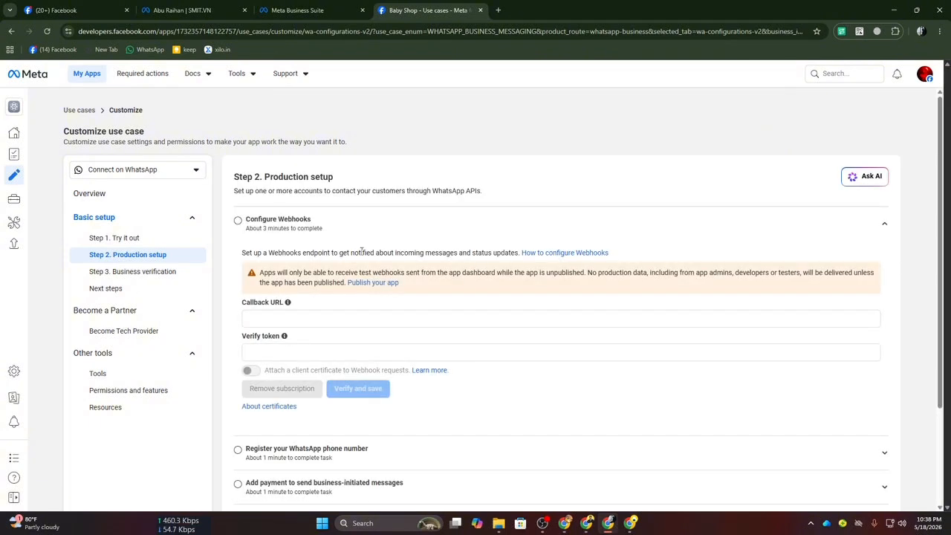
Copy the Callback URL from Nexwap's add-number window into Meta's webhook Callback URL field
{"action": "scroll", "coordinate": [362, 251], "scroll_direction": "down", "scroll_amount": 2}
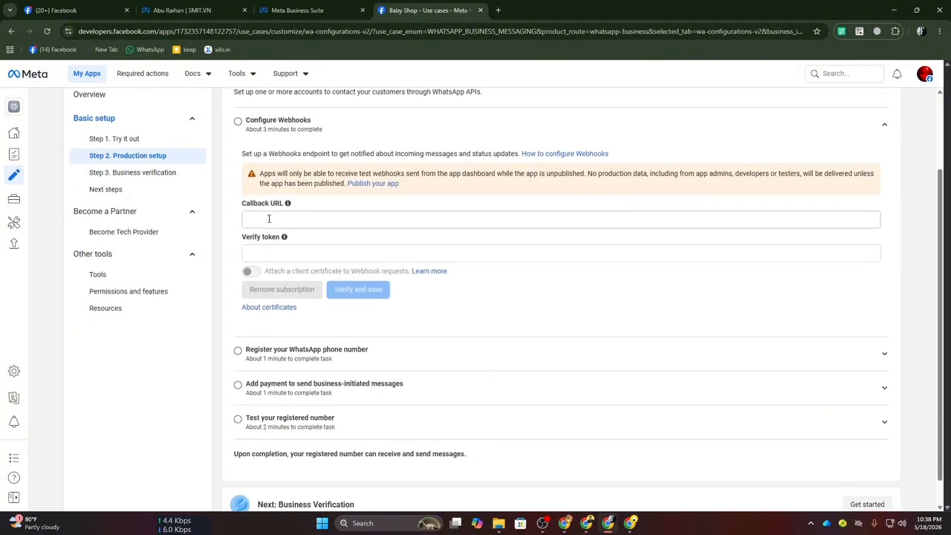
{"action": "left_click", "coordinate": [294, 216]}
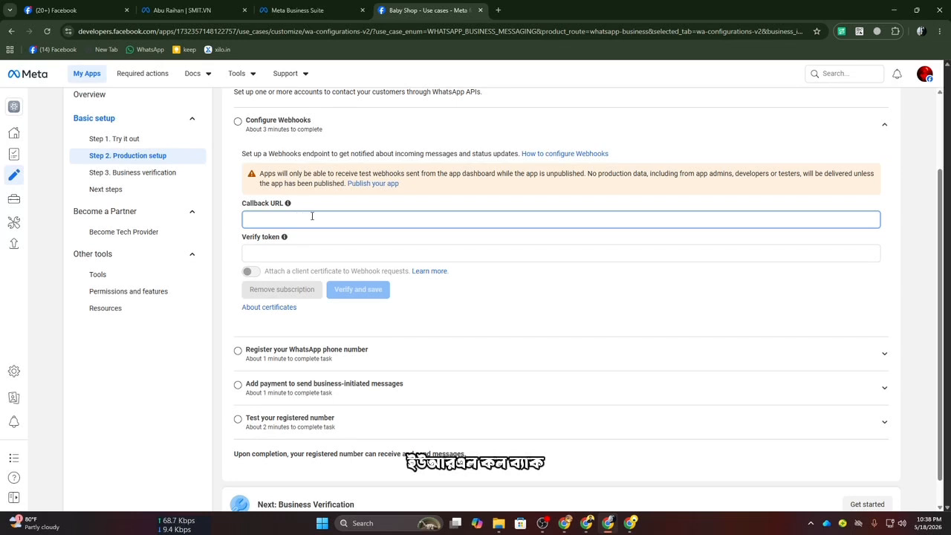
{"action": "left_click", "coordinate": [630, 523]}
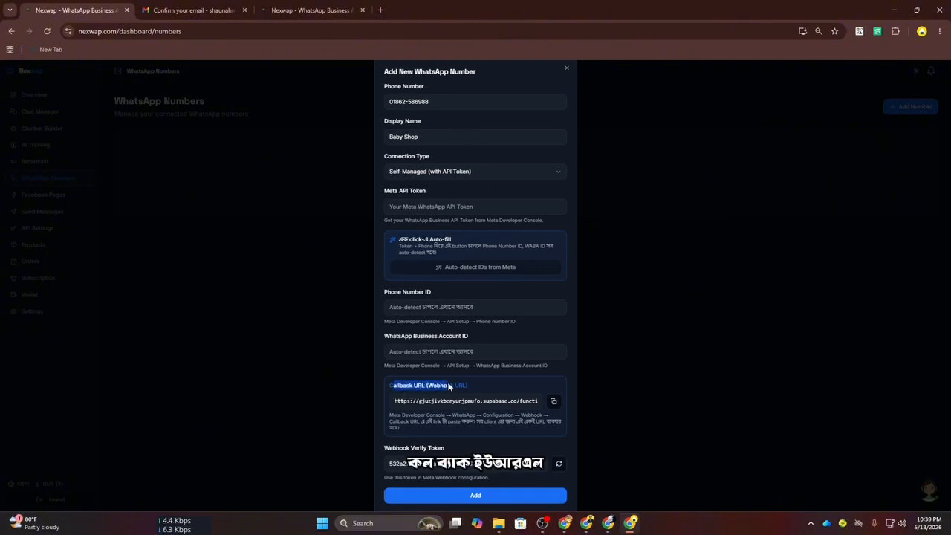
{"action": "left_click", "coordinate": [554, 402]}
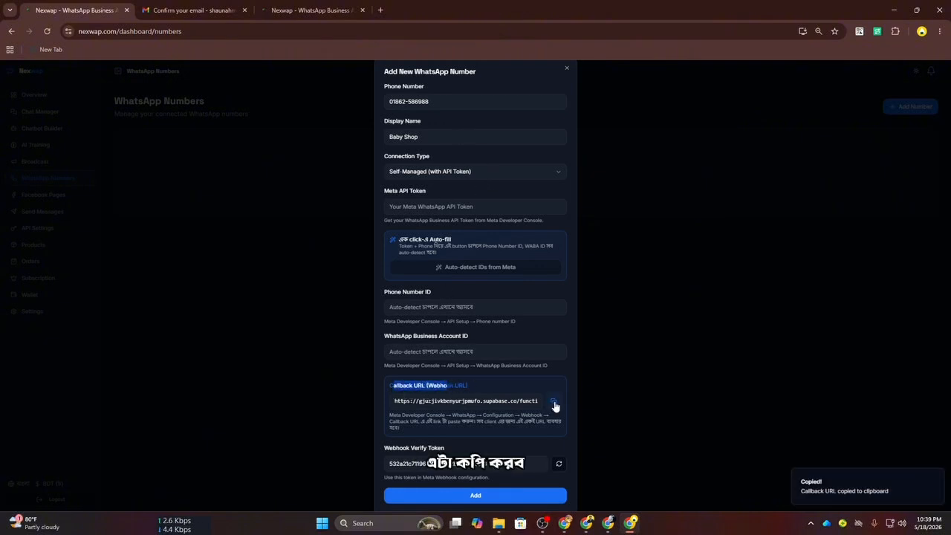
{"action": "left_click", "coordinate": [631, 524]}
{"action": "left_click", "coordinate": [312, 216]}
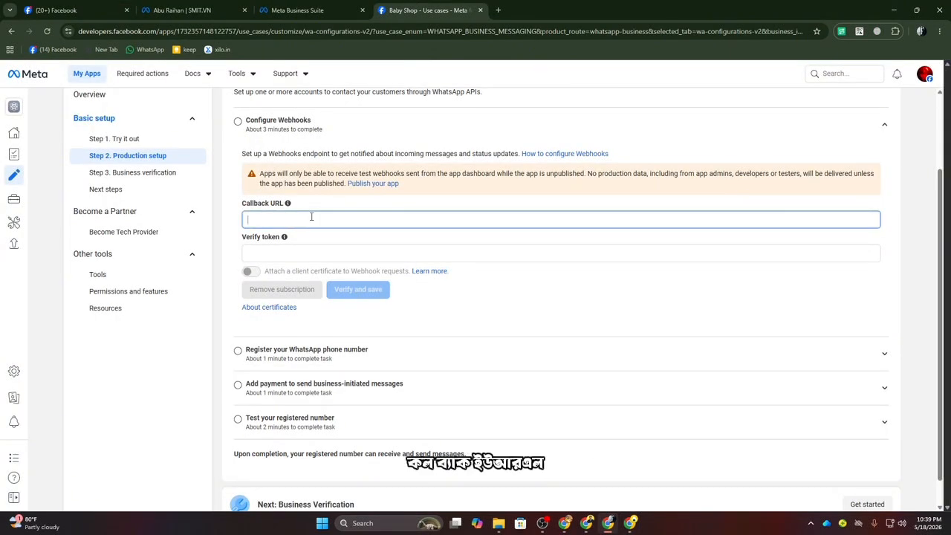
{"action": "key", "text": "ctrl+v"}
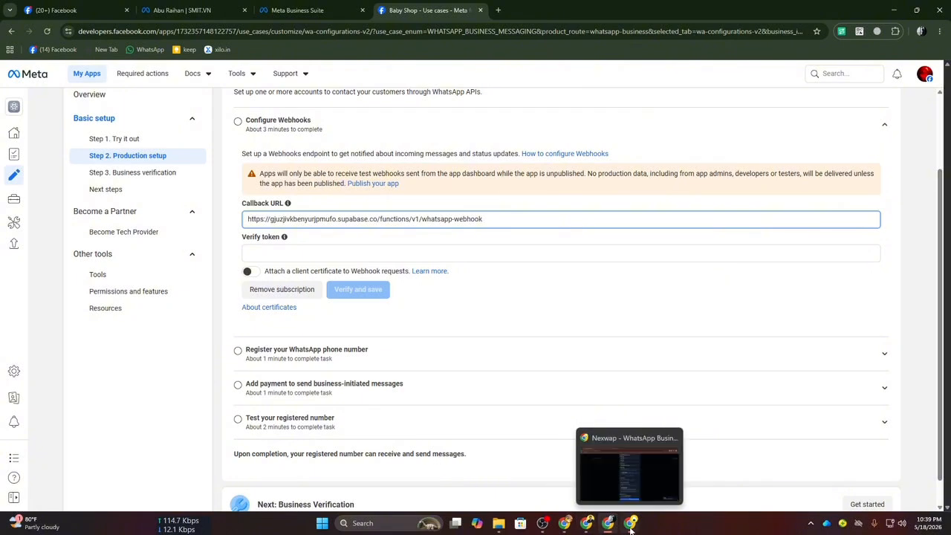
Copy Nexwap's verify token into the Verify token field, then verify and save the webhook
{"action": "left_click", "coordinate": [631, 525]}
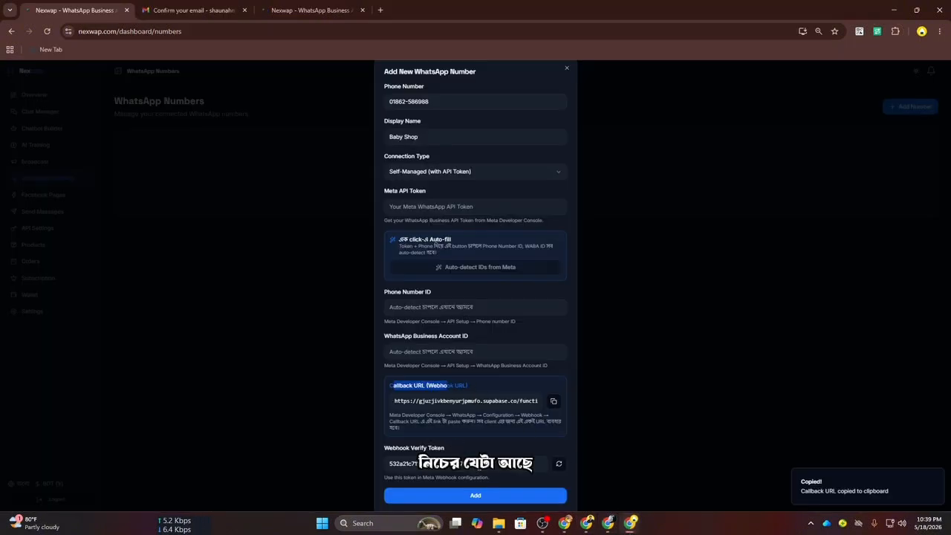
{"action": "left_click", "coordinate": [505, 466]}
{"action": "double_click", "coordinate": [505, 466]}
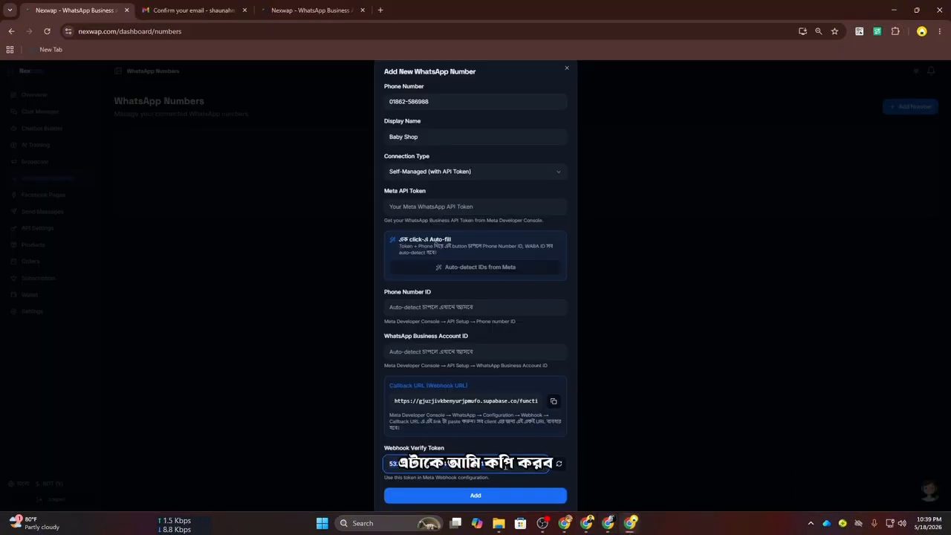
{"action": "key", "text": "alt+Tab"}
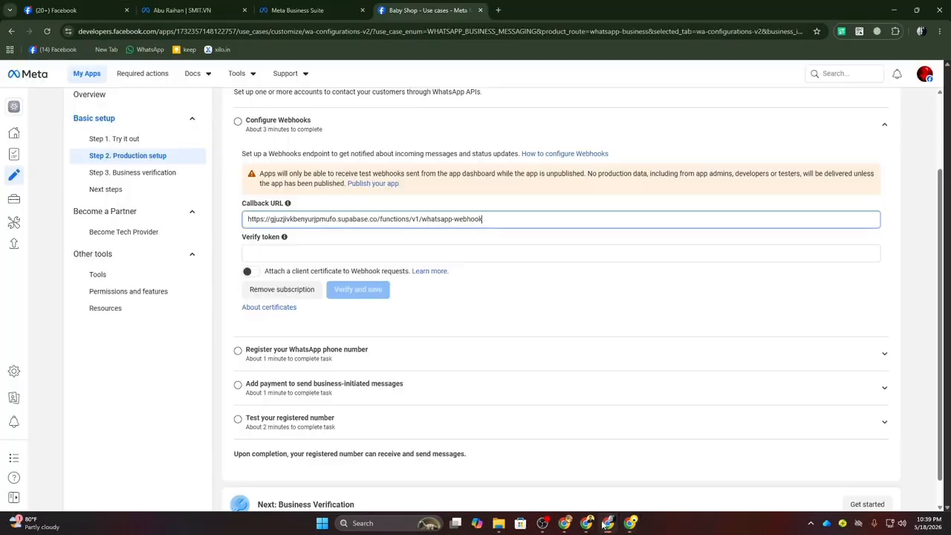
{"action": "left_click", "coordinate": [320, 252]}
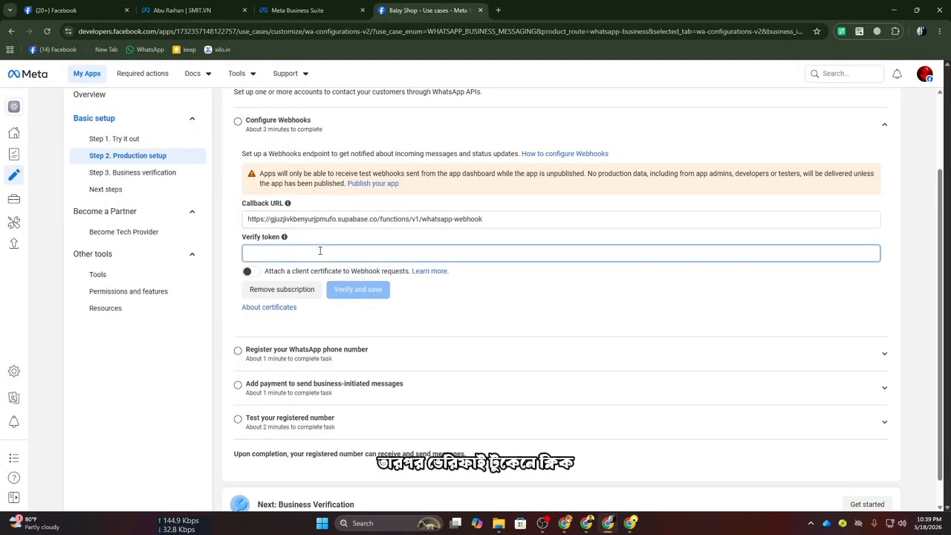
{"action": "key", "text": "ctrl+v"}
{"action": "left_click", "coordinate": [354, 297]}
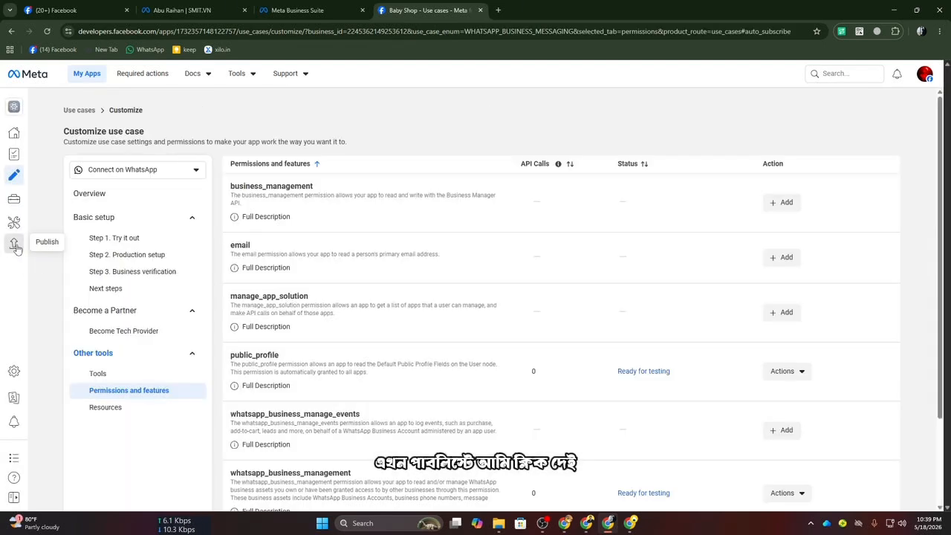
{"action": "left_click", "coordinate": [15, 246]}
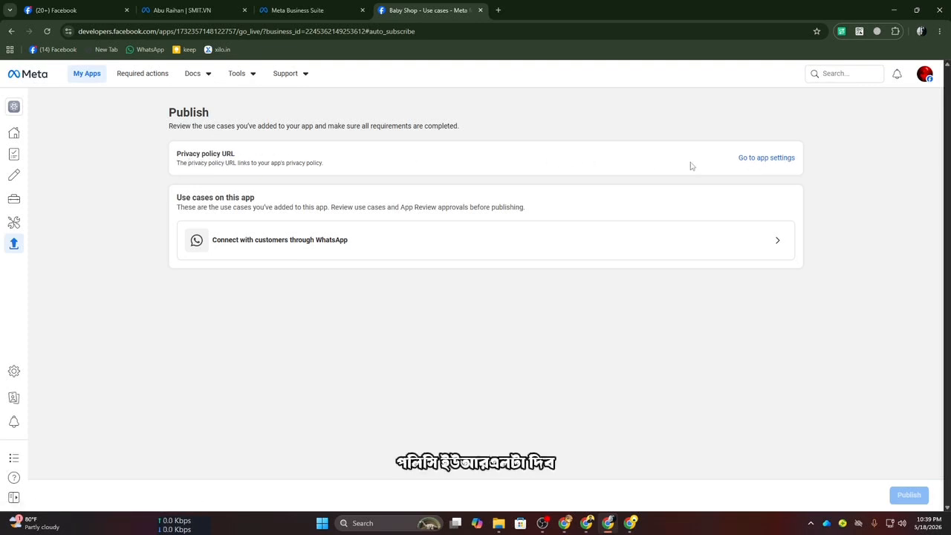
{"action": "left_click", "coordinate": [740, 159]}
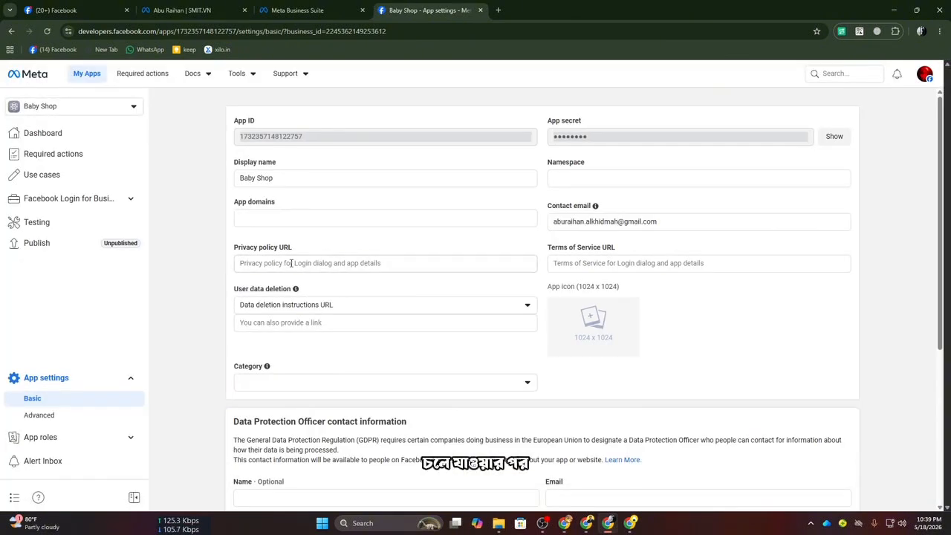
{"action": "left_click", "coordinate": [291, 263]}
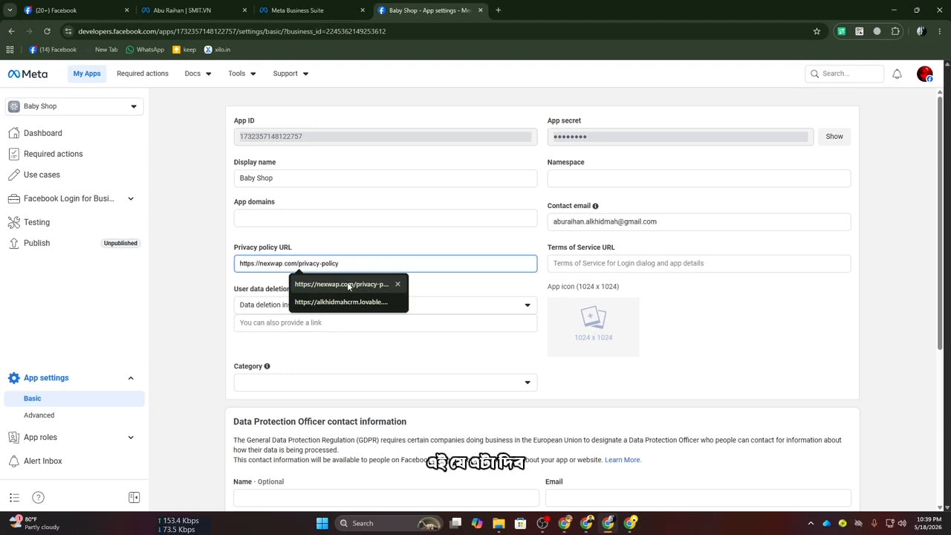
{"action": "left_click", "coordinate": [347, 285]}
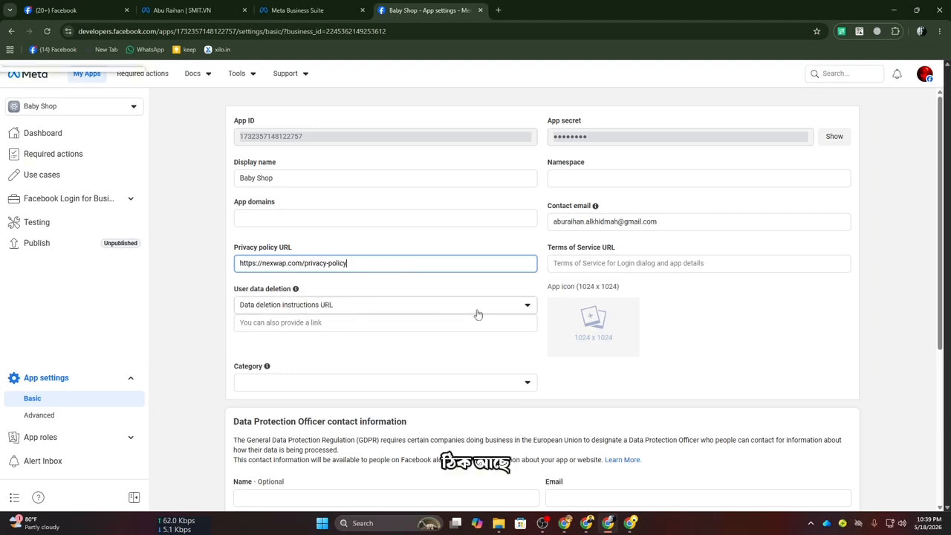
{"action": "scroll", "coordinate": [479, 314], "scroll_direction": "down", "scroll_amount": 4}
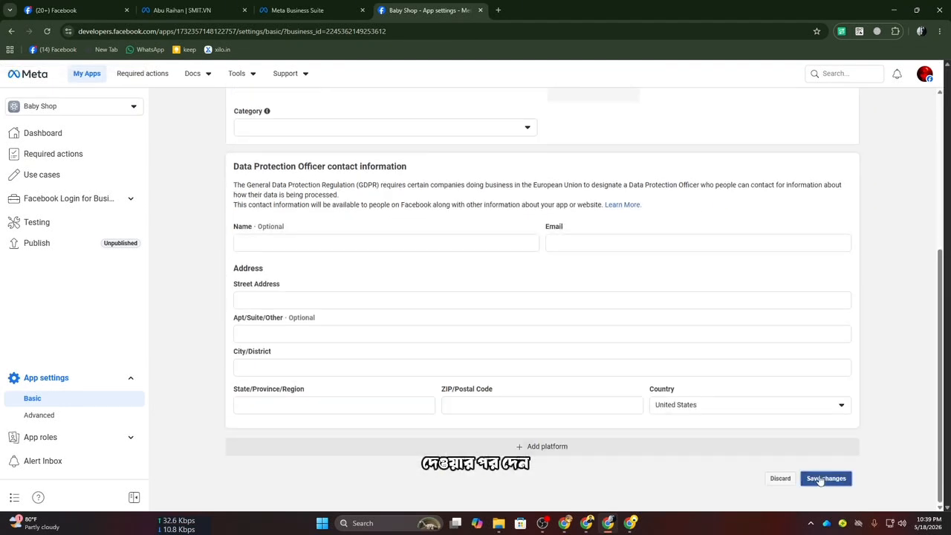
{"action": "left_click", "coordinate": [820, 480]}
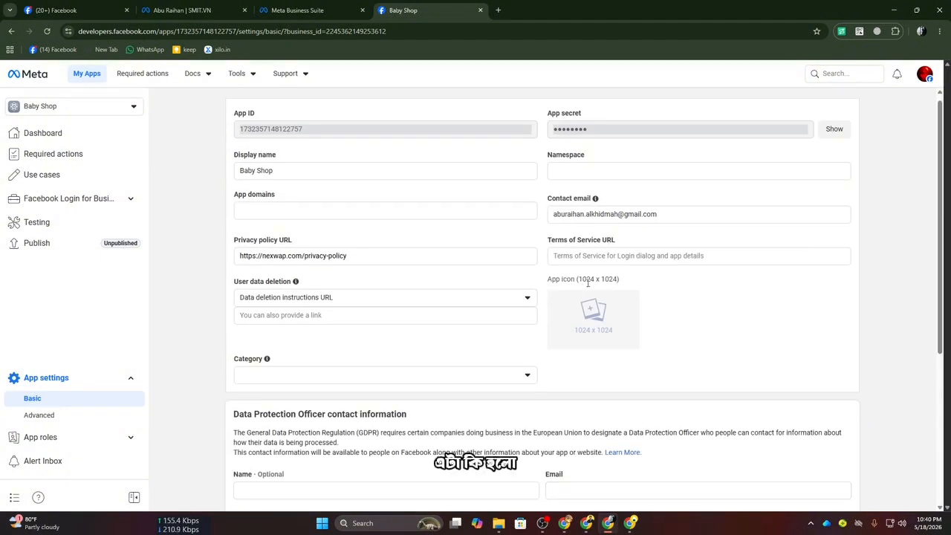
{"action": "scroll", "coordinate": [639, 284], "scroll_direction": "down", "scroll_amount": 4}
{"action": "scroll", "coordinate": [476, 461], "scroll_direction": "up", "scroll_amount": 3}
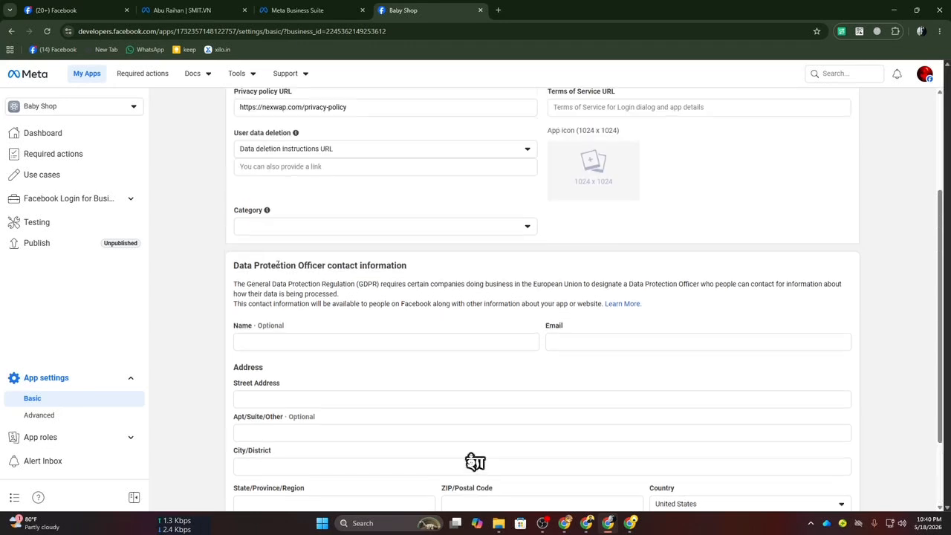
Publish the Baby Shop app from the Publish page and close the success dialog with Done
{"action": "left_click", "coordinate": [37, 243]}
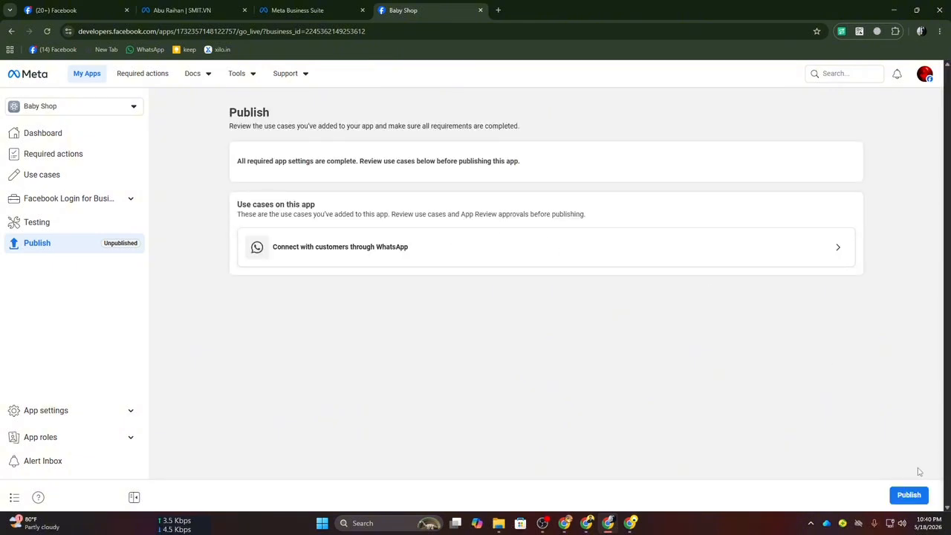
{"action": "left_click", "coordinate": [910, 496]}
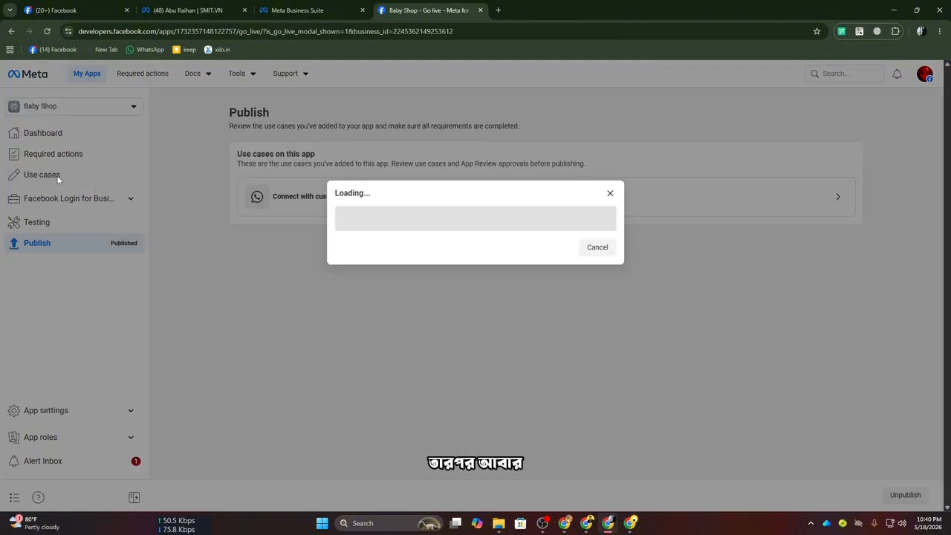
{"action": "left_click", "coordinate": [599, 331]}
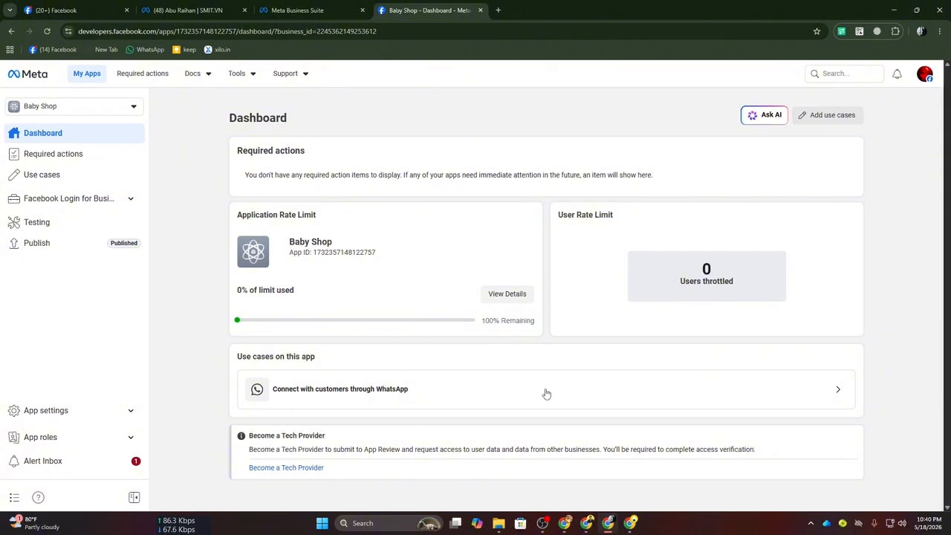
Open the WhatsApp use case's Step 2. Production setup and expand Register your WhatsApp phone number
{"action": "left_click", "coordinate": [753, 395]}
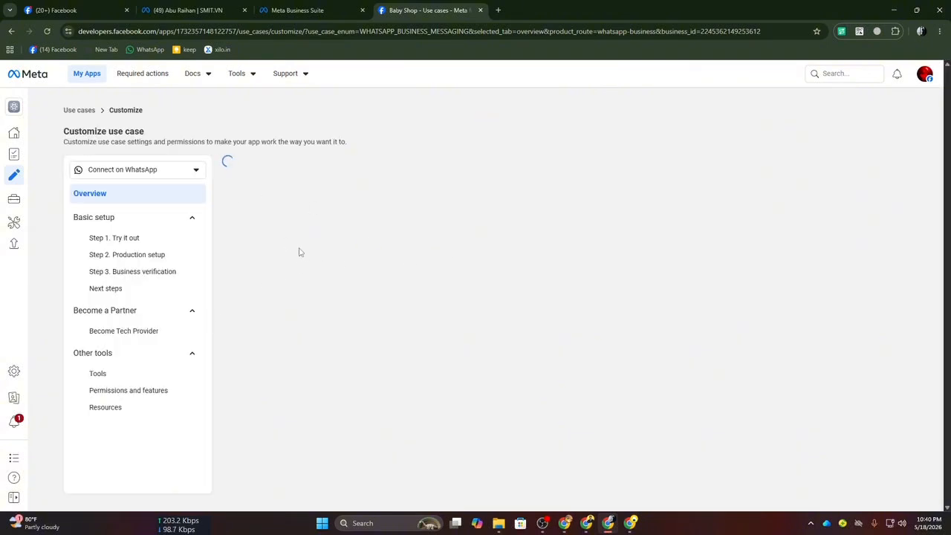
{"action": "left_click", "coordinate": [138, 258]}
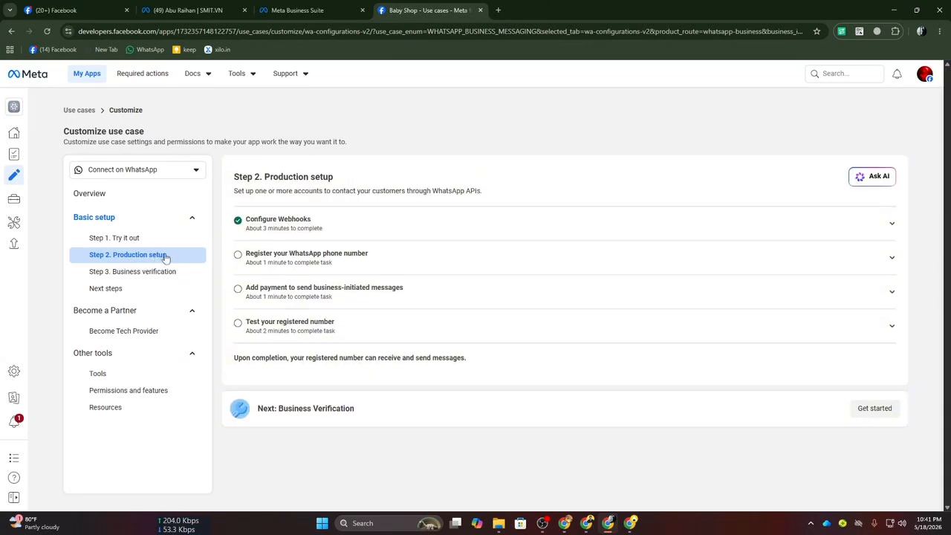
{"action": "left_click", "coordinate": [421, 262]}
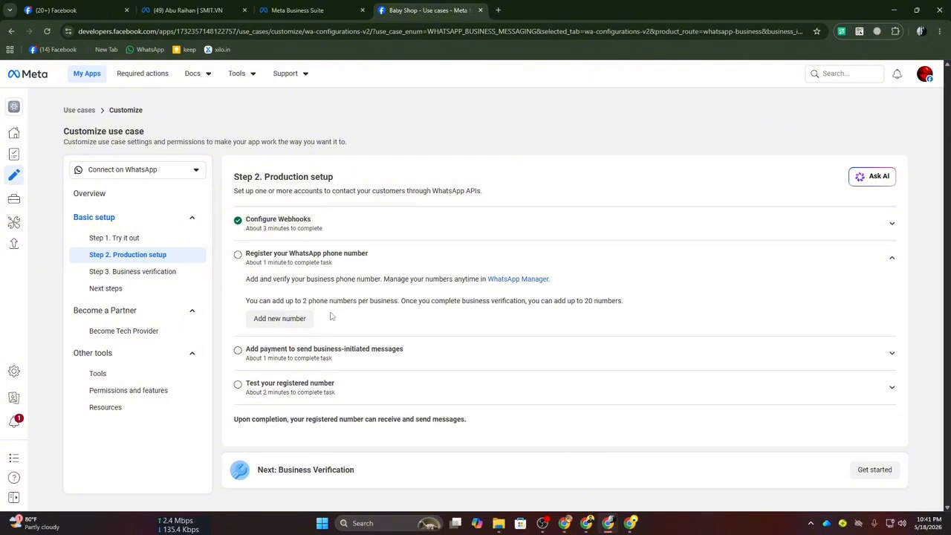
Add a new number with display name Baby Shop and category Clothing and Apparel
{"action": "left_click", "coordinate": [272, 324]}
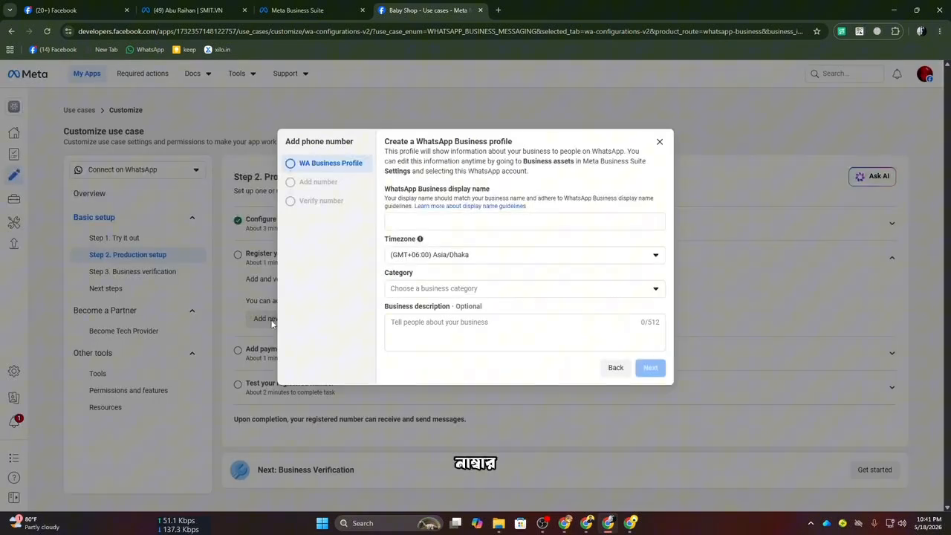
{"action": "left_click", "coordinate": [436, 223]}
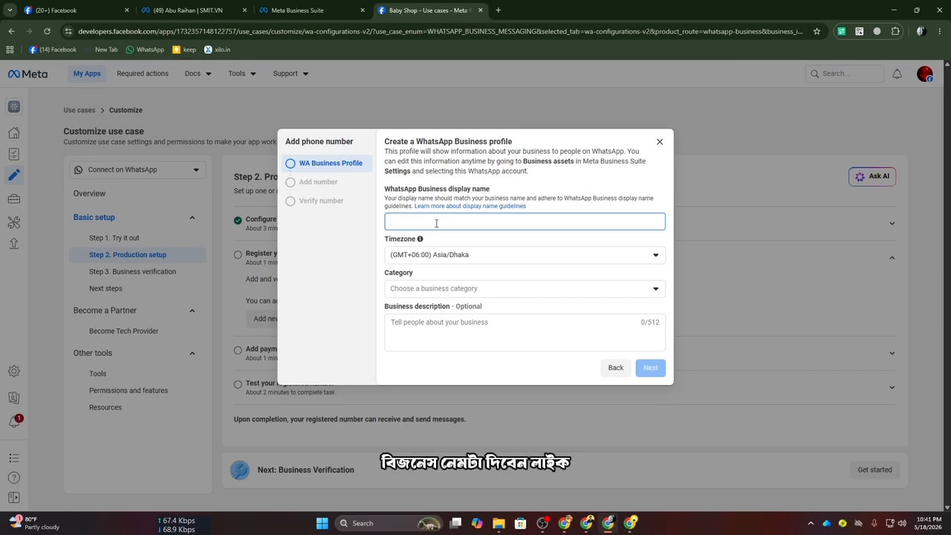
{"action": "key", "text": "super+v"}
{"action": "scroll", "coordinate": [450, 342], "scroll_direction": "down", "scroll_amount": 1}
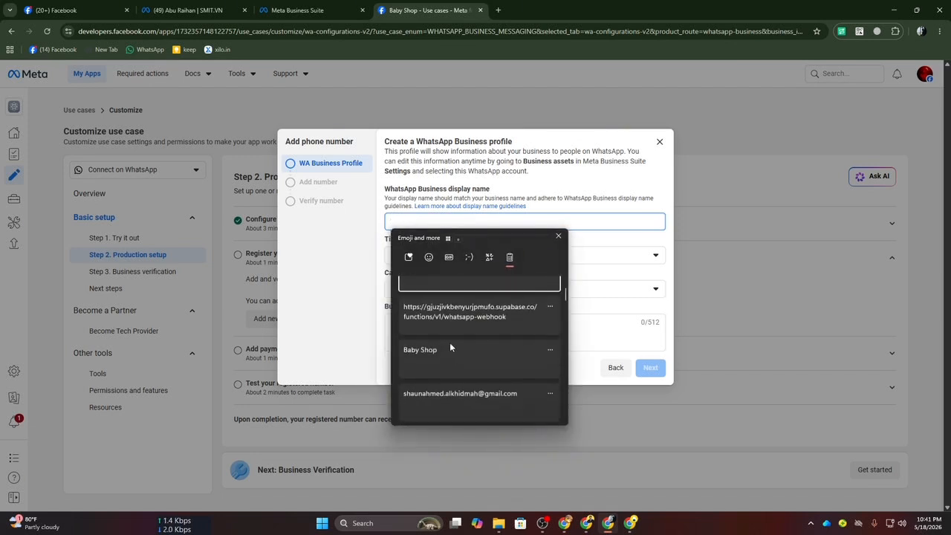
{"action": "left_click", "coordinate": [444, 354]}
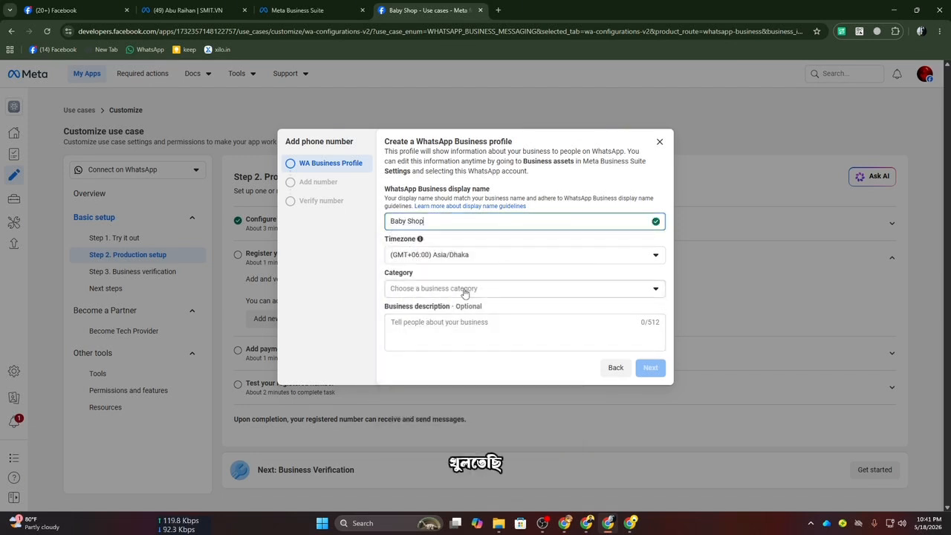
{"action": "left_click", "coordinate": [483, 289]}
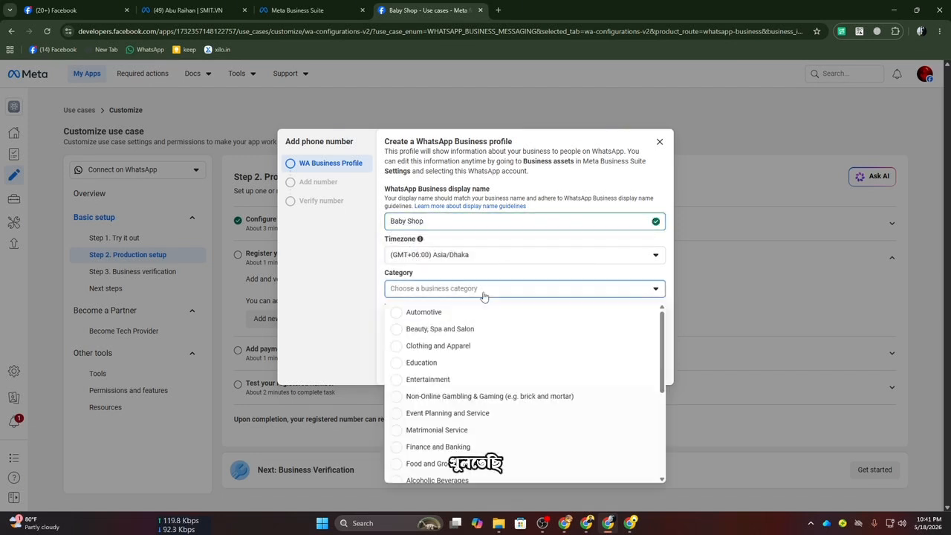
{"action": "left_click", "coordinate": [479, 350]}
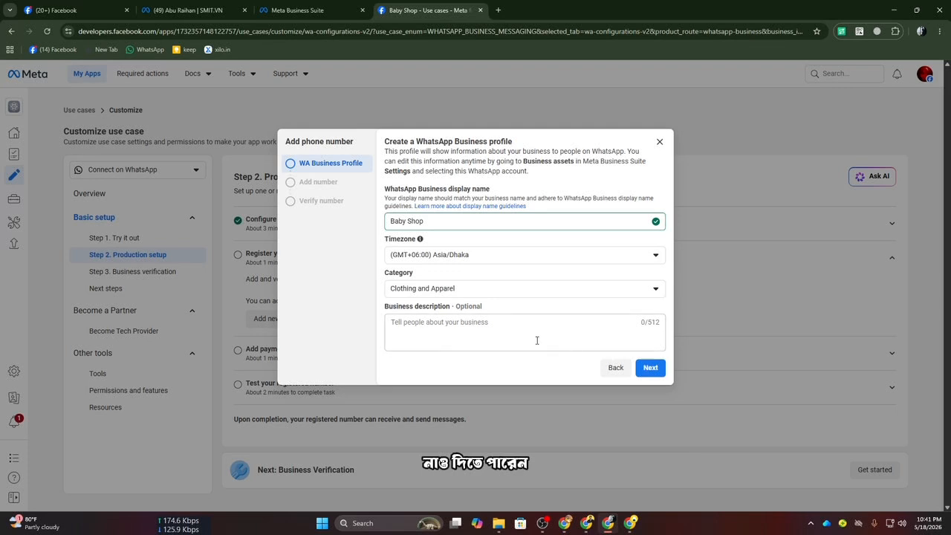
{"action": "left_click", "coordinate": [652, 370]}
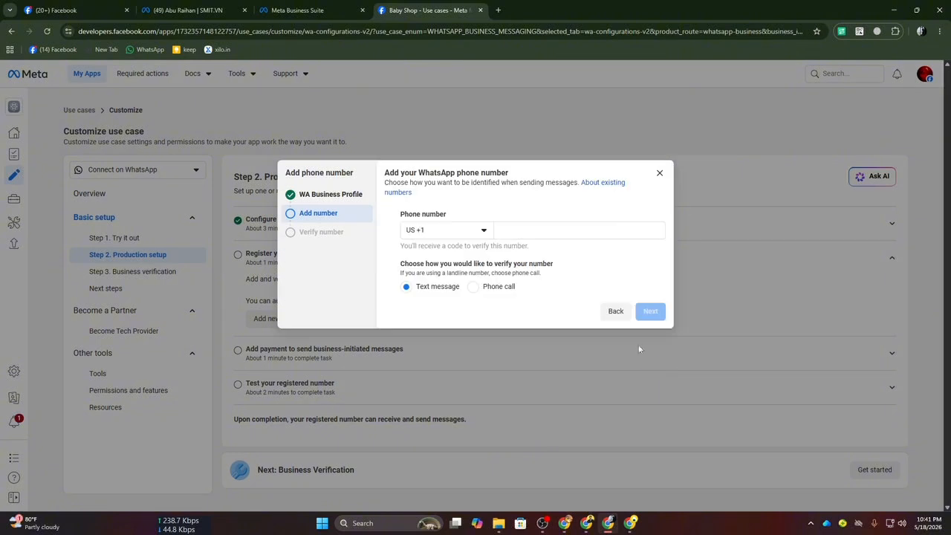
Choose country code BD +880, paste the business phone number, and request a verification code
{"action": "left_click", "coordinate": [449, 232]}
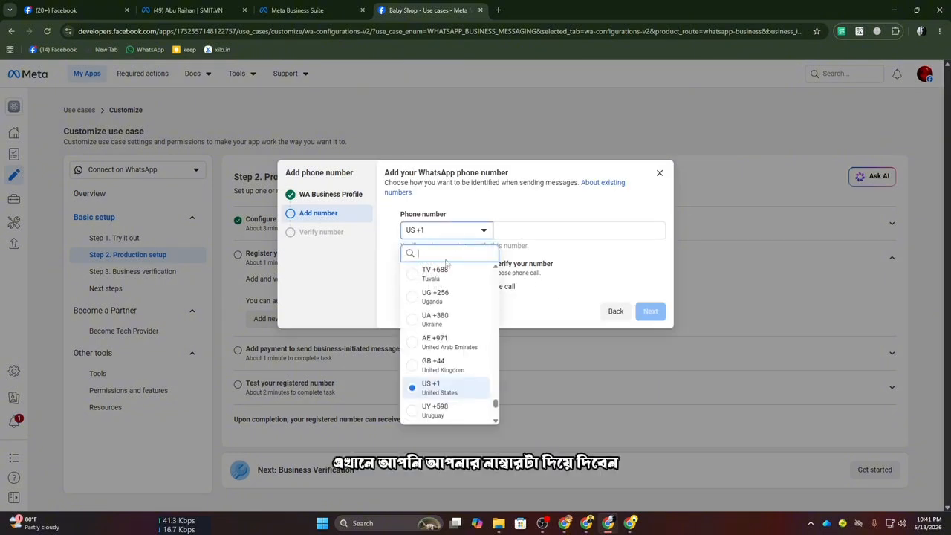
{"action": "type", "text": "bang"}
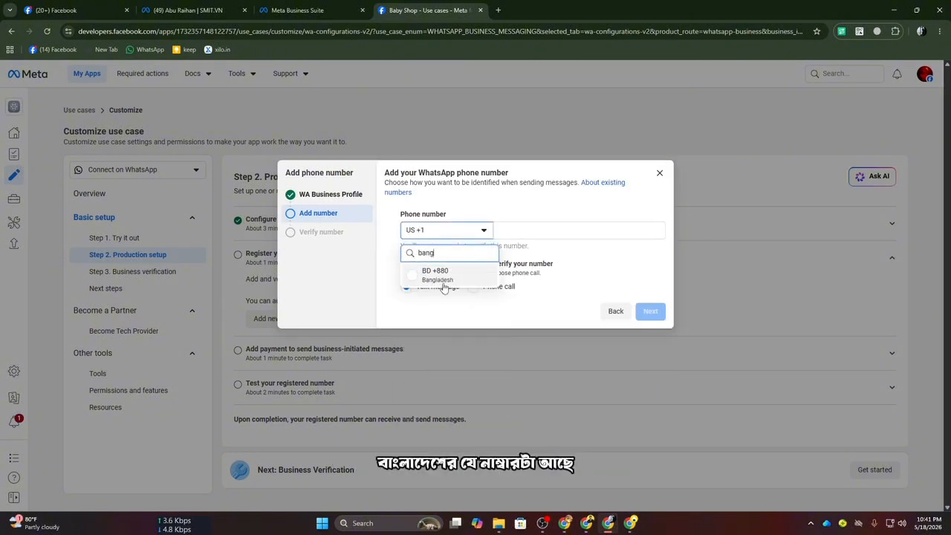
{"action": "left_click", "coordinate": [443, 286]}
{"action": "left_click", "coordinate": [537, 230]}
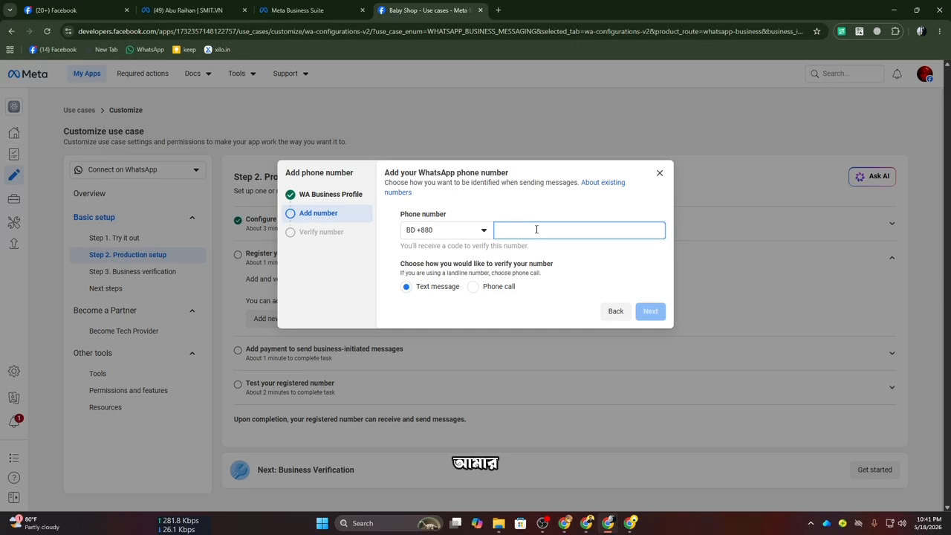
{"action": "key", "text": "super+v"}
{"action": "scroll", "coordinate": [559, 334], "scroll_direction": "down", "scroll_amount": 5}
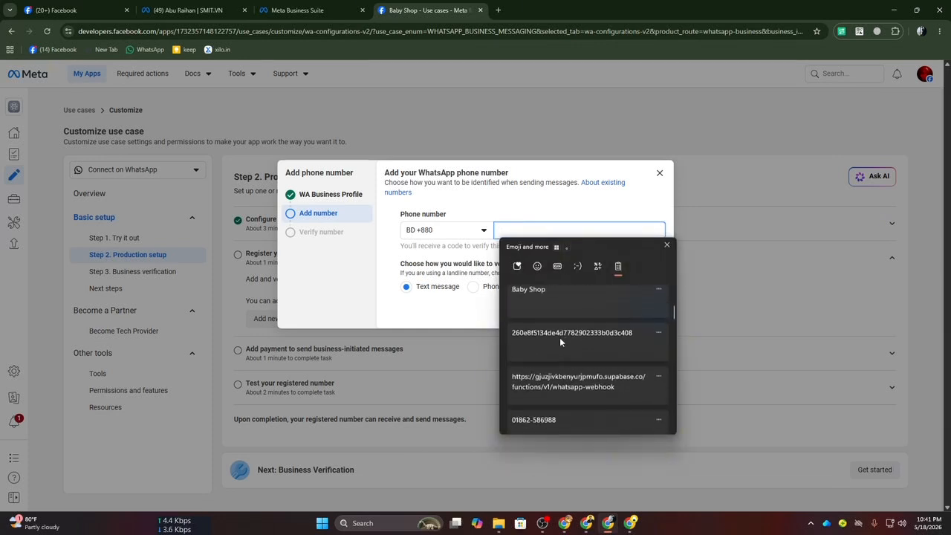
{"action": "scroll", "coordinate": [562, 341], "scroll_direction": "down", "scroll_amount": 2}
{"action": "left_click", "coordinate": [563, 360]}
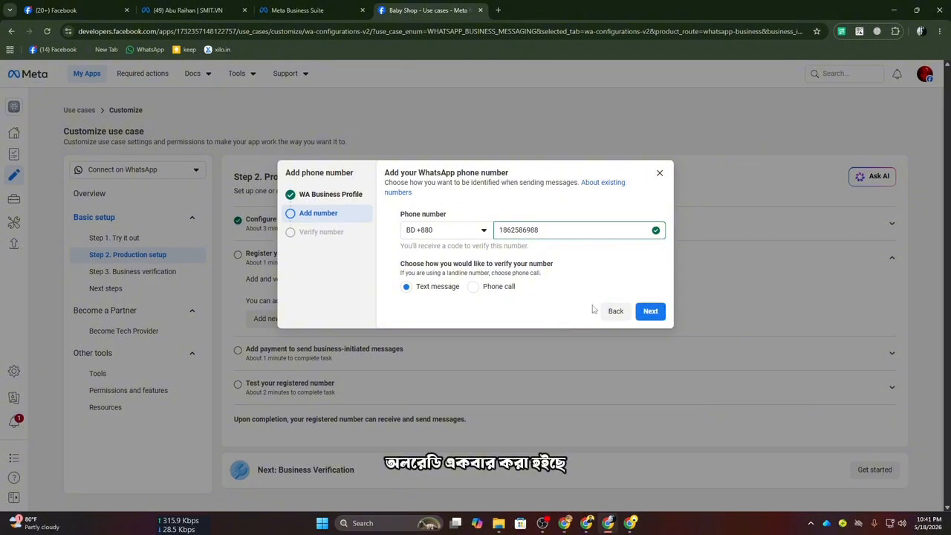
{"action": "left_click", "coordinate": [650, 313]}
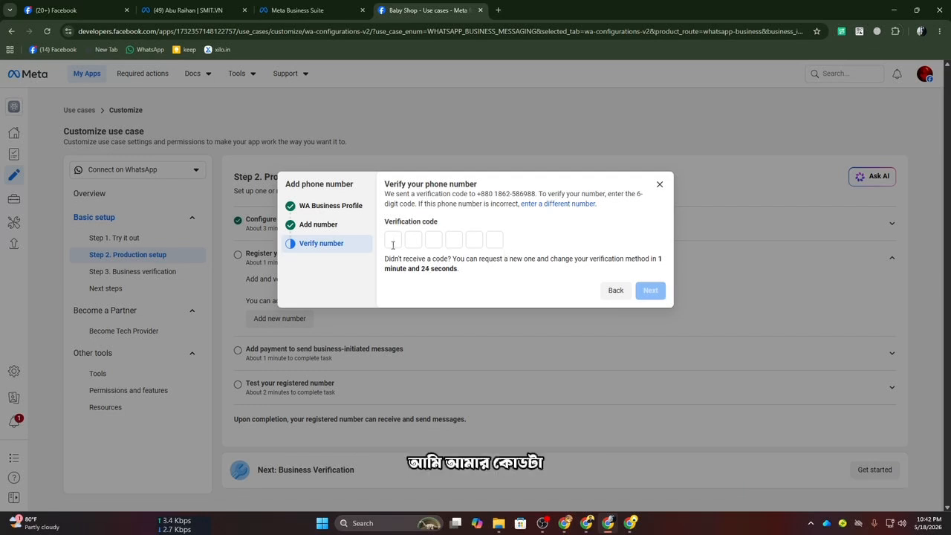
Enter the six-digit verification code received for the number and submit it
{"action": "left_click", "coordinate": [393, 246]}
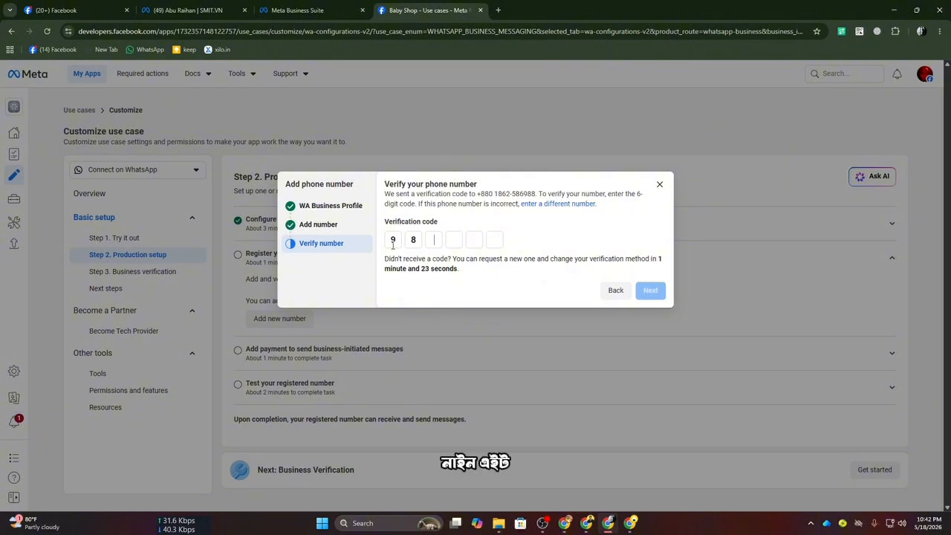
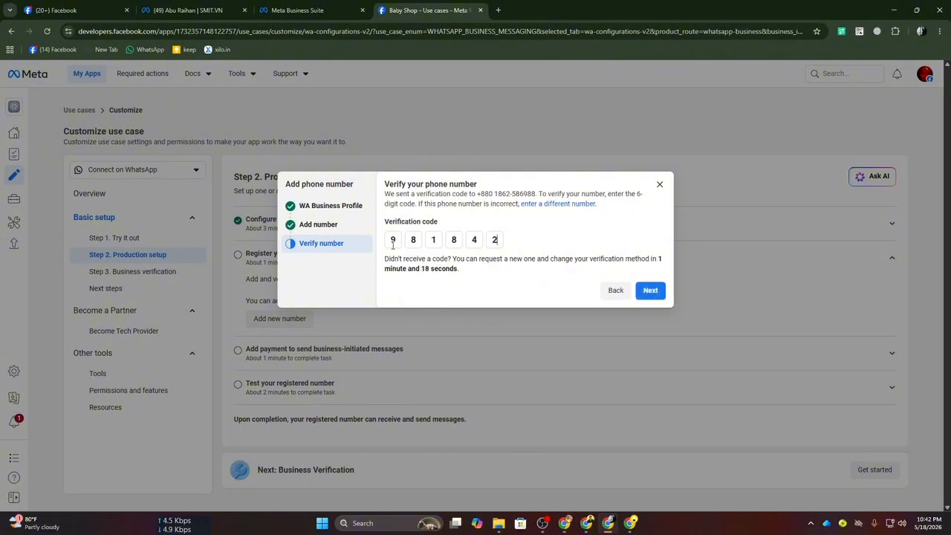
{"action": "left_click", "coordinate": [659, 290]}
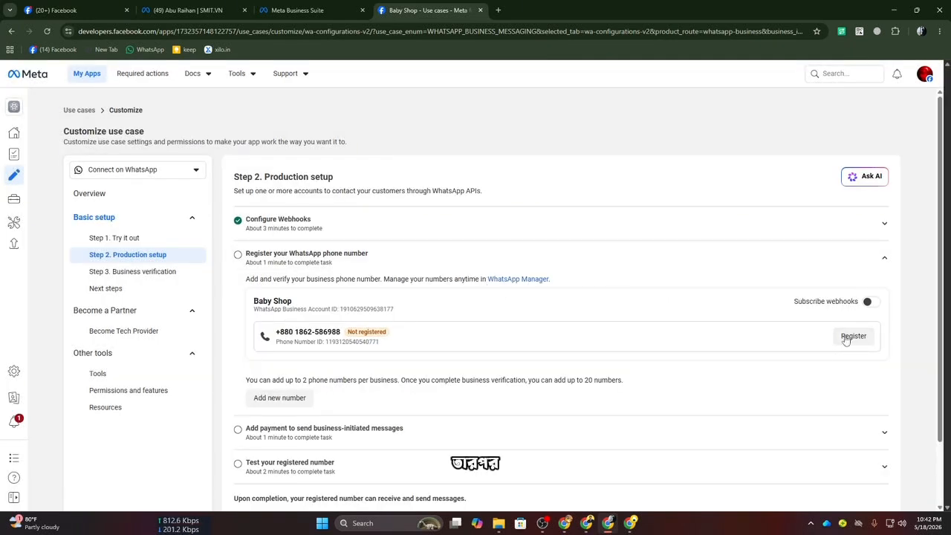
Register the verified number by setting a new six-digit PIN
{"action": "left_click", "coordinate": [847, 340]}
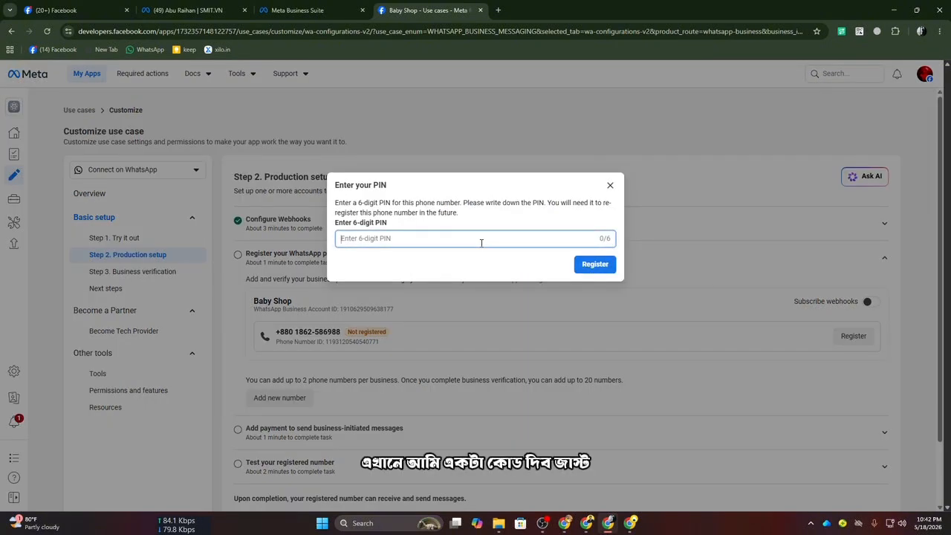
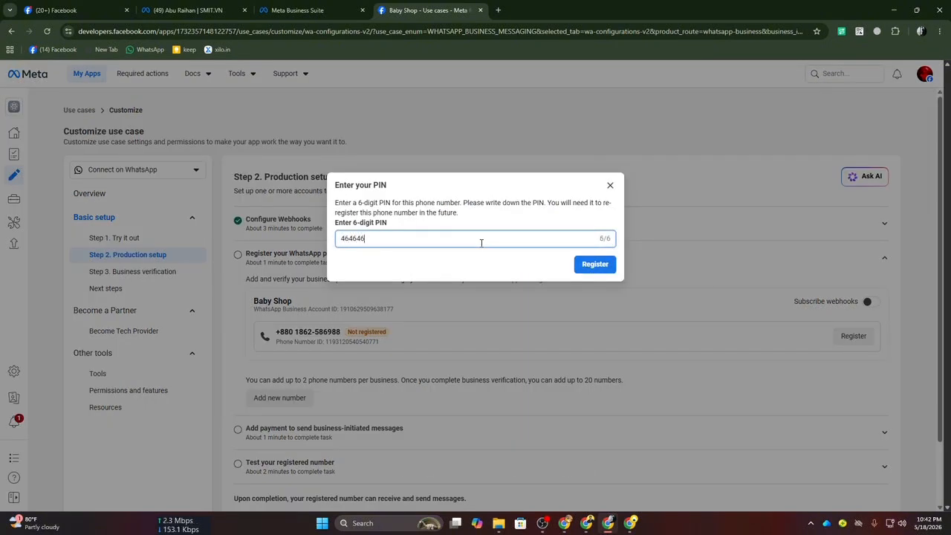
{"action": "left_click", "coordinate": [595, 265]}
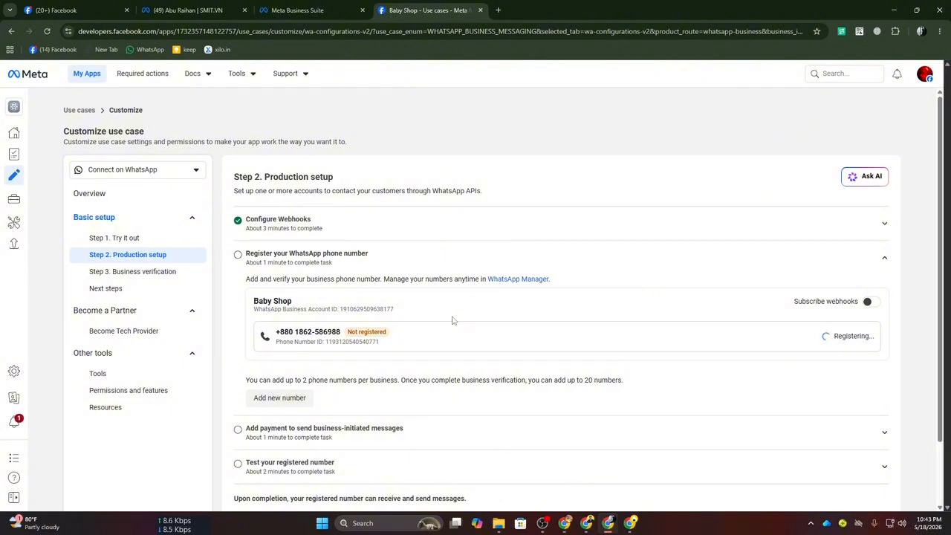
Expand Add payment and Test your registered number, then copy the WhatsApp Business Account ID
{"action": "scroll", "coordinate": [590, 300], "scroll_direction": "down", "scroll_amount": 1}
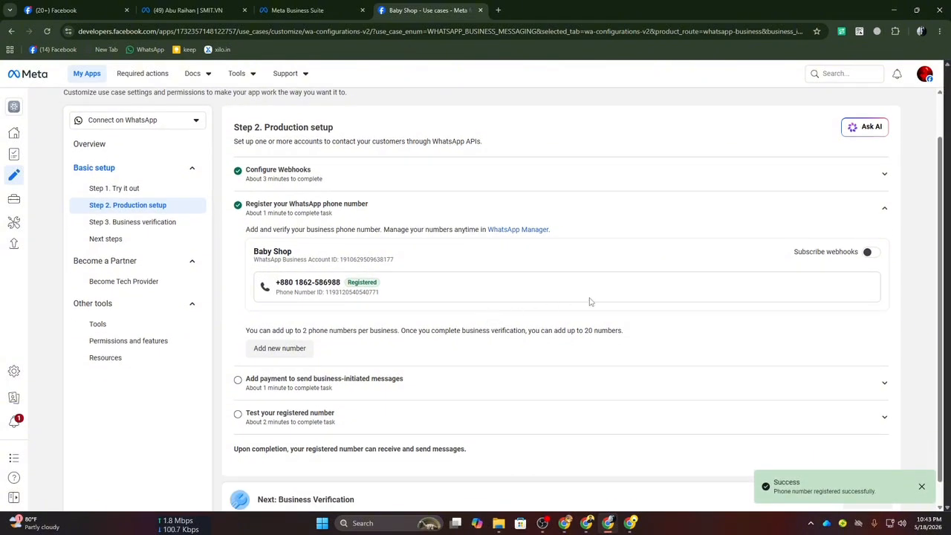
{"action": "left_click", "coordinate": [480, 362]}
{"action": "scroll", "coordinate": [513, 334], "scroll_direction": "down", "scroll_amount": 1}
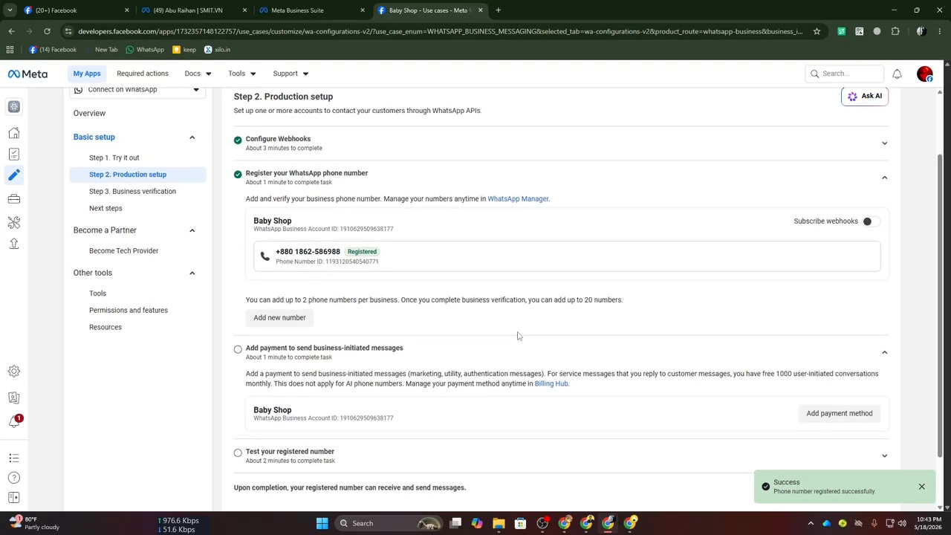
{"action": "scroll", "coordinate": [475, 382], "scroll_direction": "down", "scroll_amount": 1}
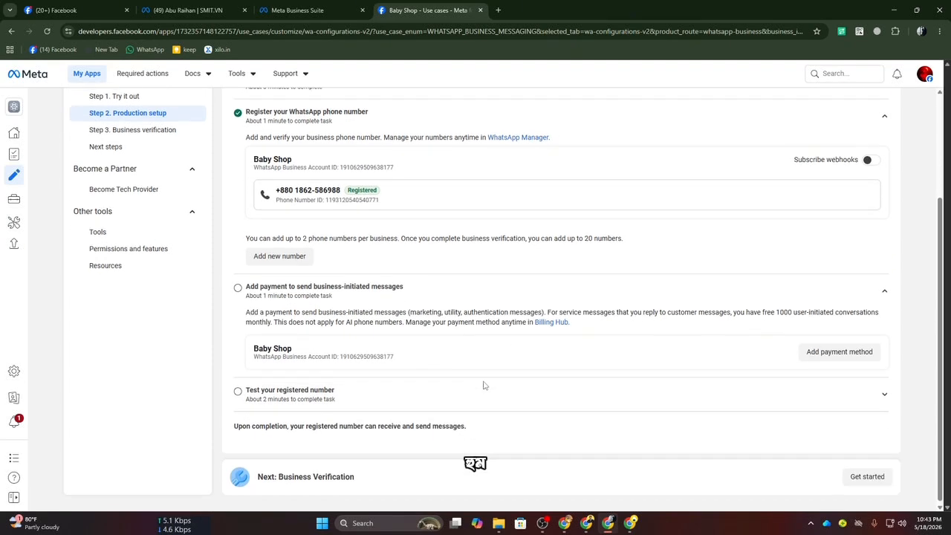
{"action": "left_click", "coordinate": [522, 395]}
{"action": "scroll", "coordinate": [565, 347], "scroll_direction": "down", "scroll_amount": 1}
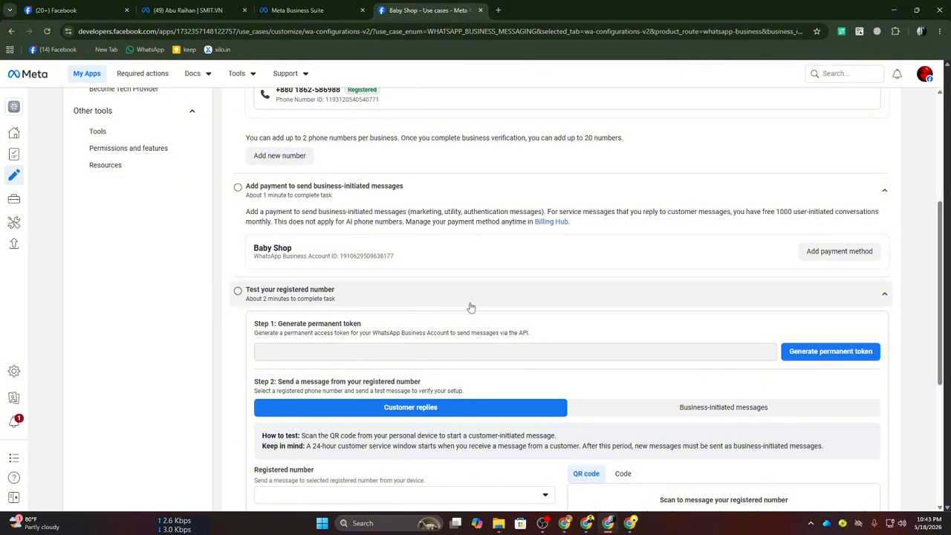
{"action": "scroll", "coordinate": [450, 311], "scroll_direction": "up", "scroll_amount": 1}
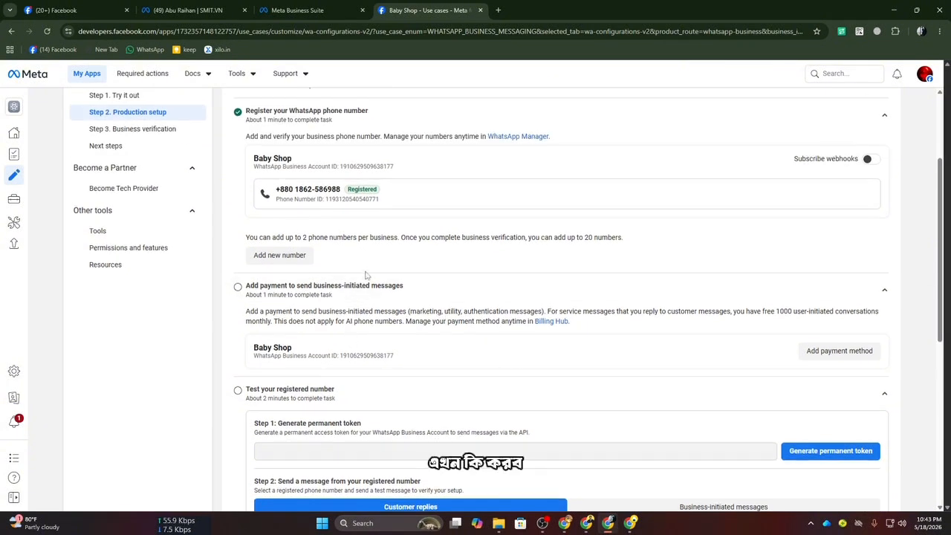
{"action": "scroll", "coordinate": [385, 263], "scroll_direction": "up", "scroll_amount": 1}
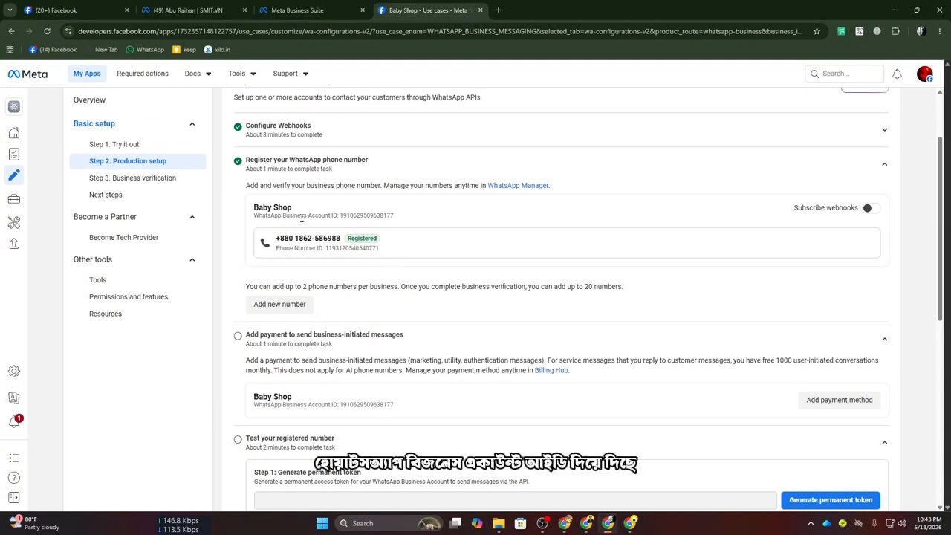
{"action": "double_click", "coordinate": [361, 217]}
{"action": "key", "text": "ctrl+c"}
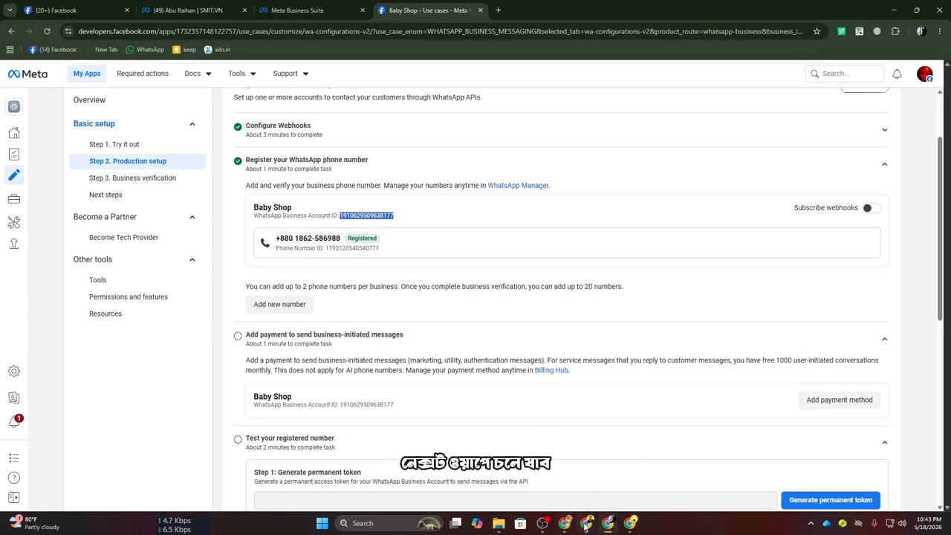
Paste the copied WhatsApp Business Account ID into Nexwap's Add New WhatsApp Number dialog
{"action": "left_click", "coordinate": [631, 523]}
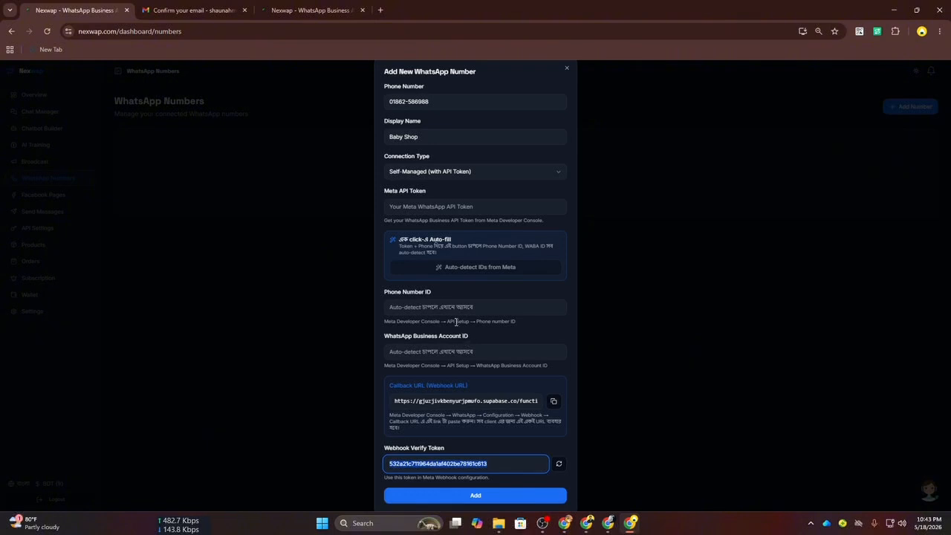
{"action": "left_click", "coordinate": [419, 307]}
{"action": "left_click", "coordinate": [417, 352]}
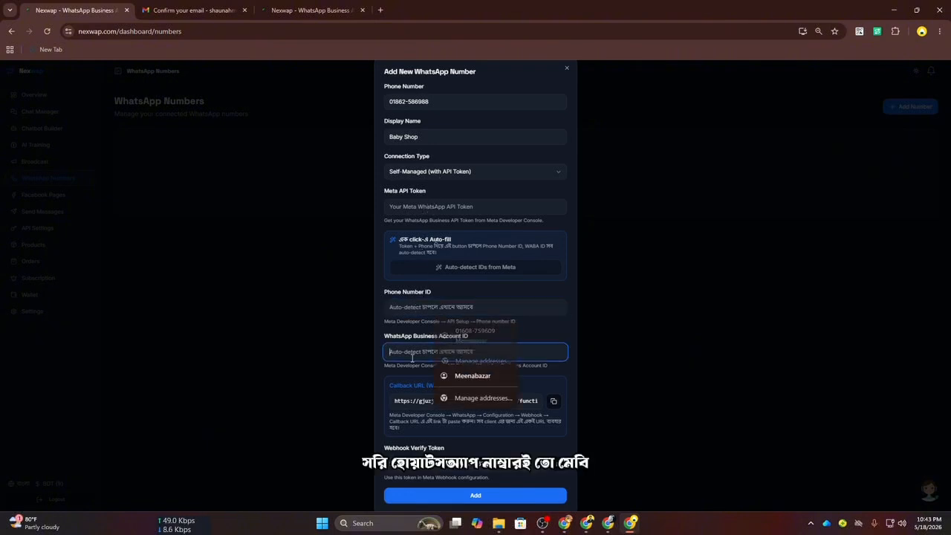
{"action": "key", "text": "ctrl+v"}
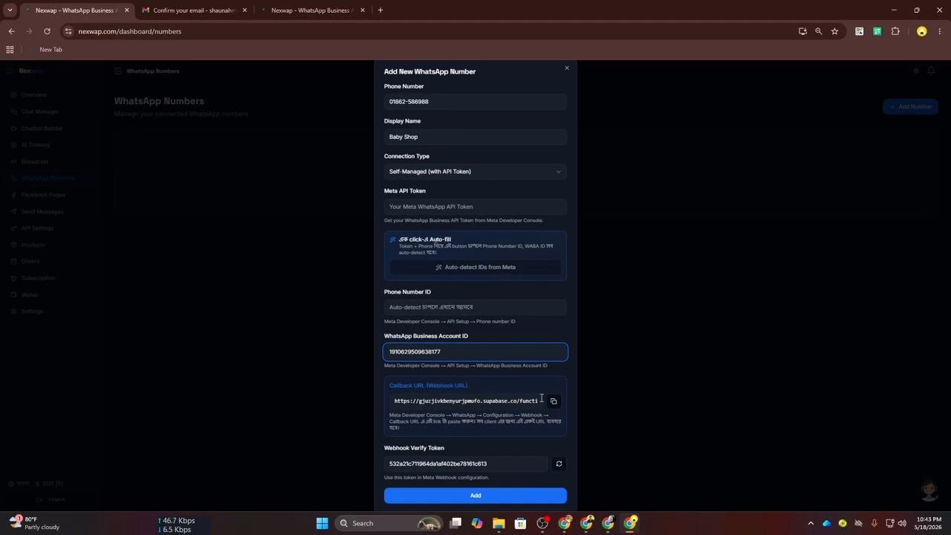
Copy the Phone Number ID from Meta into Nexwap's Phone Number ID field, then return to Meta
{"action": "left_click", "coordinate": [613, 525]}
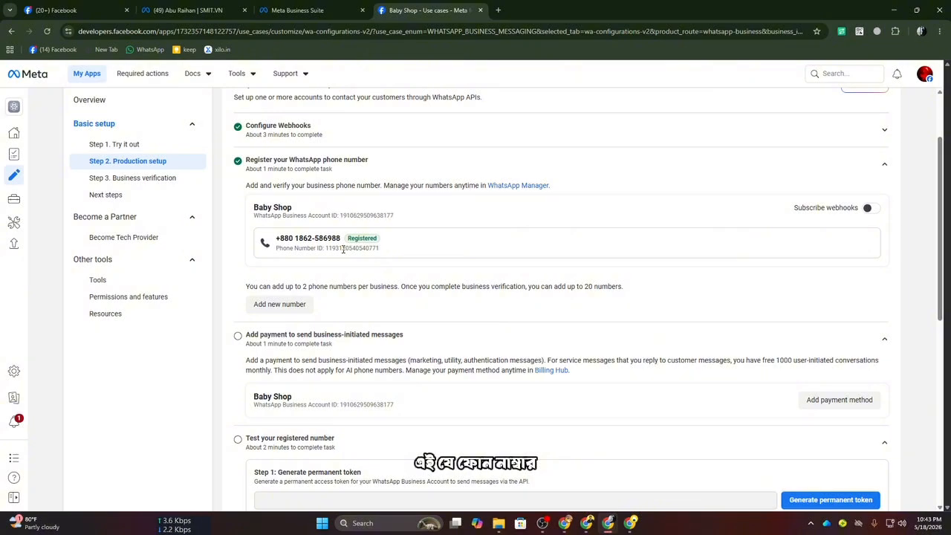
{"action": "double_click", "coordinate": [352, 248]}
{"action": "key", "text": "ctrl+c"}
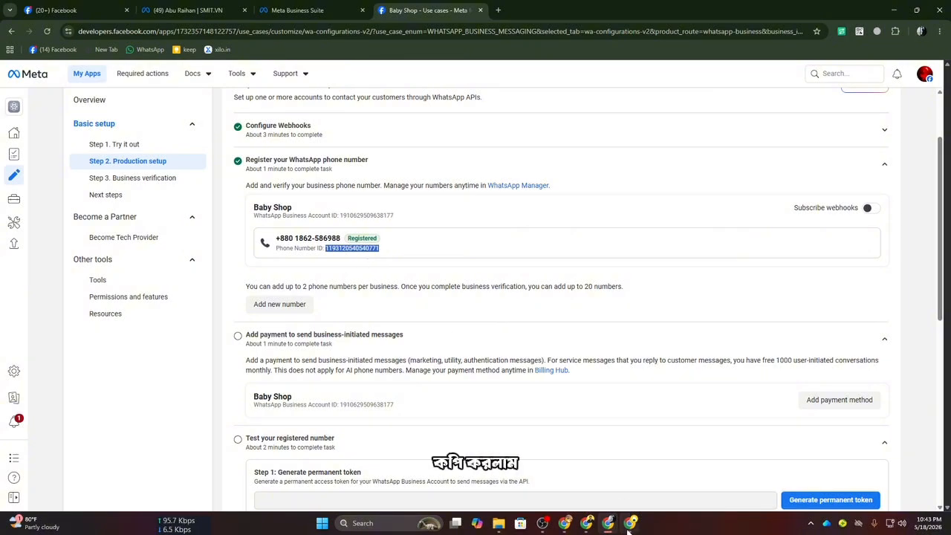
{"action": "left_click", "coordinate": [630, 524]}
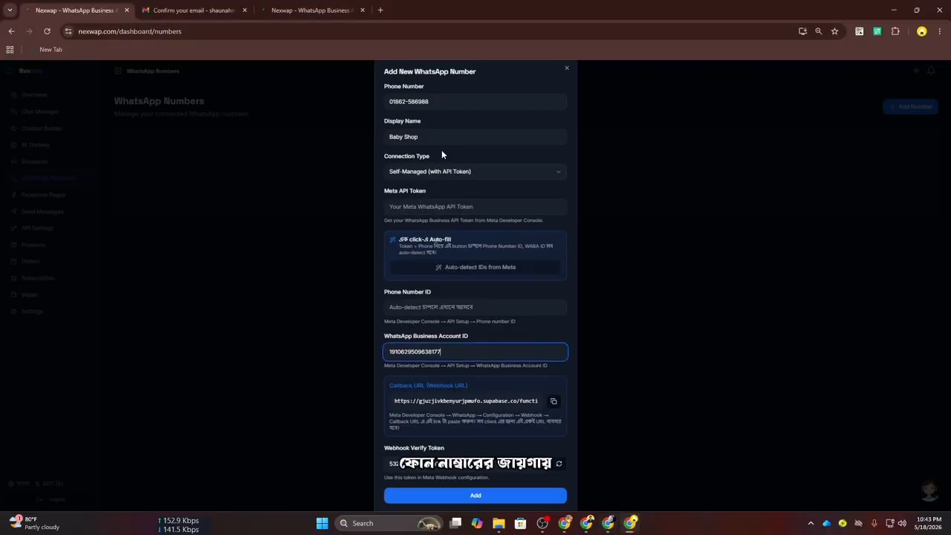
{"action": "left_click", "coordinate": [414, 309]}
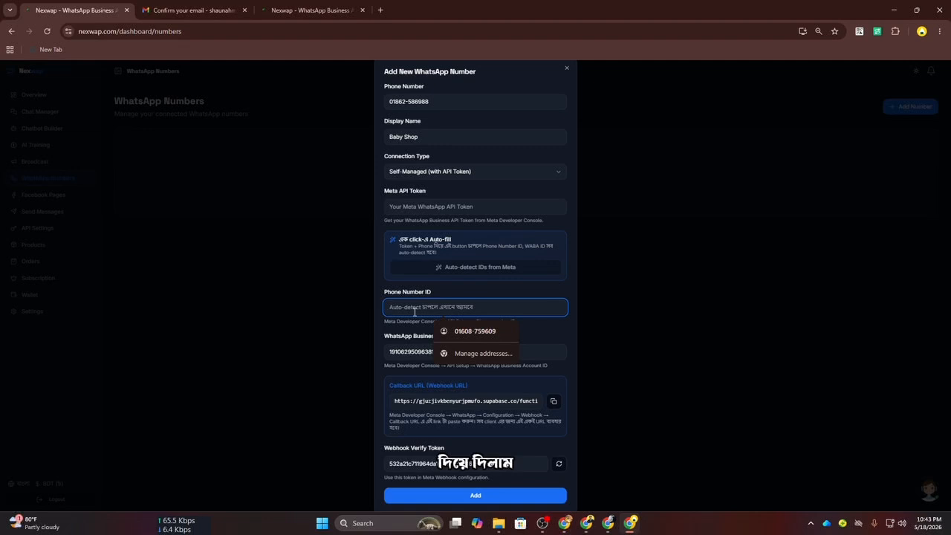
{"action": "key", "text": "ctrl+v"}
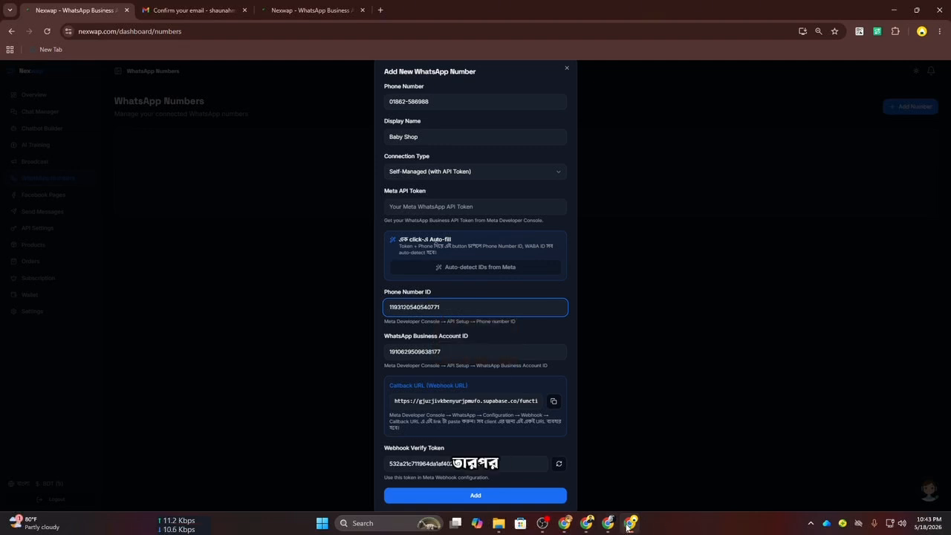
{"action": "left_click", "coordinate": [590, 526]}
{"action": "left_click", "coordinate": [610, 525]}
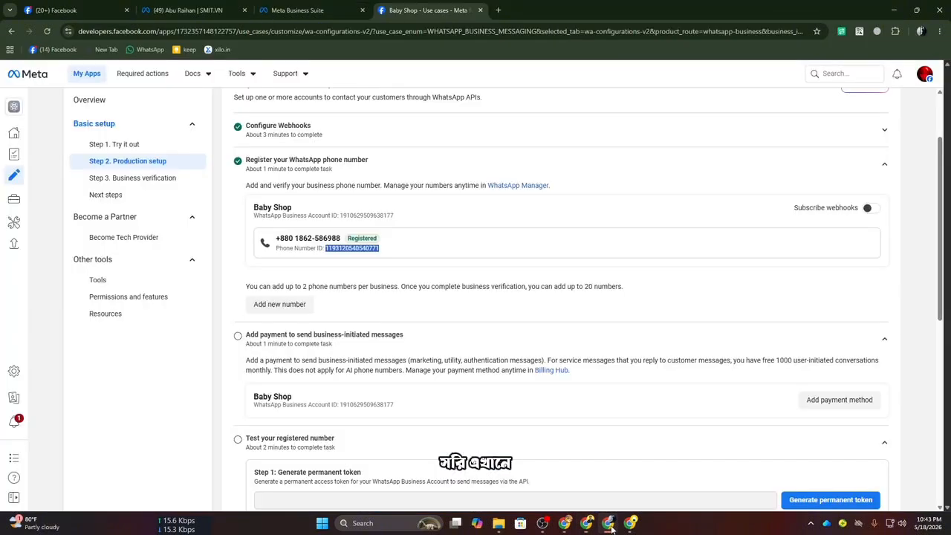
{"action": "scroll", "coordinate": [373, 318], "scroll_direction": "down", "scroll_amount": 3}
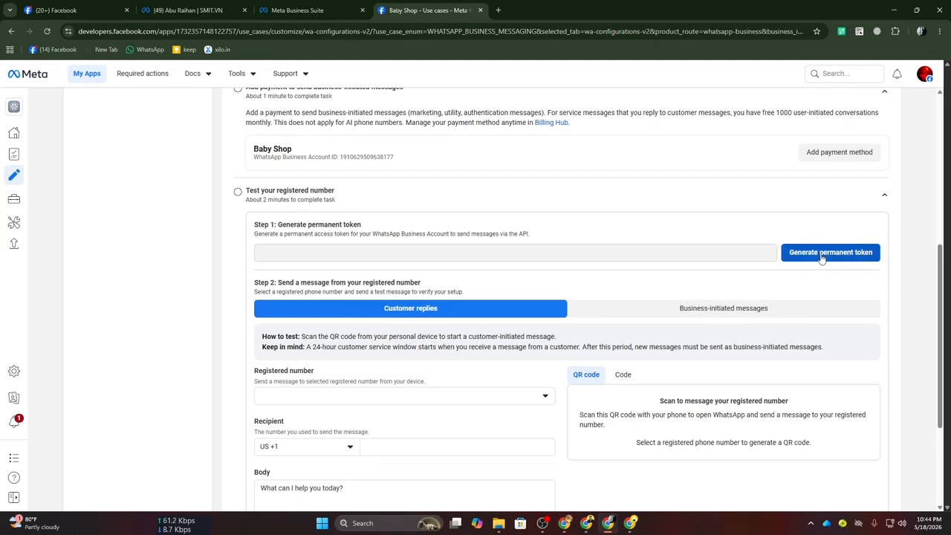
{"action": "scroll", "coordinate": [652, 285], "scroll_direction": "down", "scroll_amount": 2}
{"action": "scroll", "coordinate": [652, 307], "scroll_direction": "down", "scroll_amount": 1}
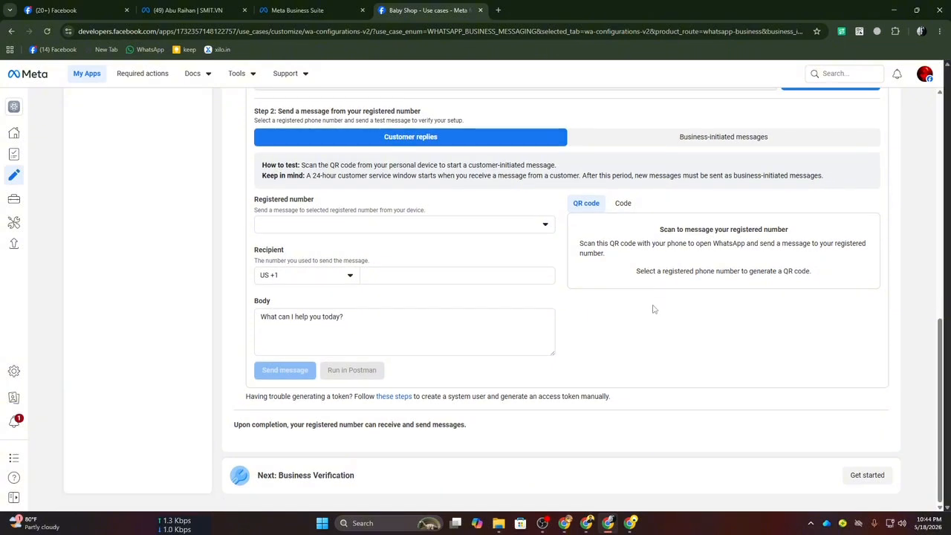
{"action": "scroll", "coordinate": [651, 327], "scroll_direction": "up", "scroll_amount": 3}
{"action": "scroll", "coordinate": [651, 342], "scroll_direction": "up", "scroll_amount": 3}
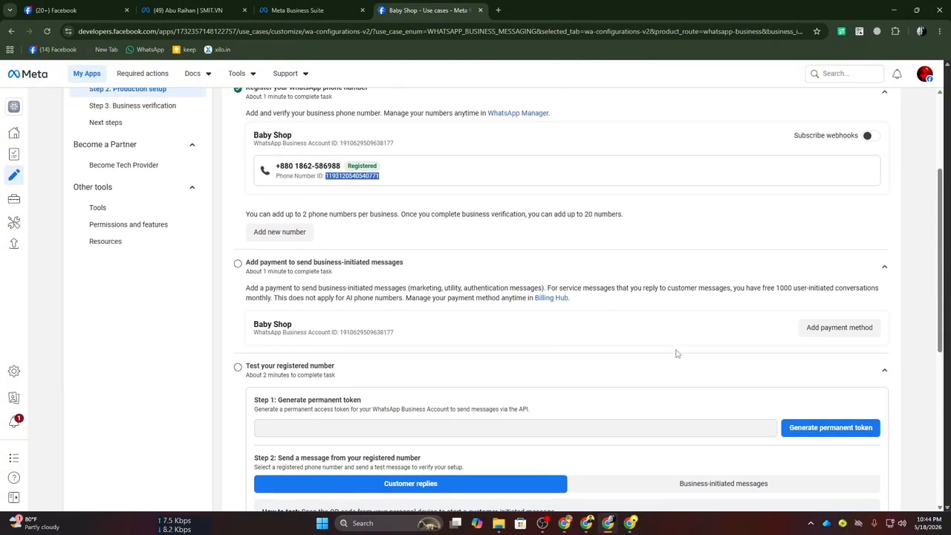
{"action": "left_click", "coordinate": [592, 337]}
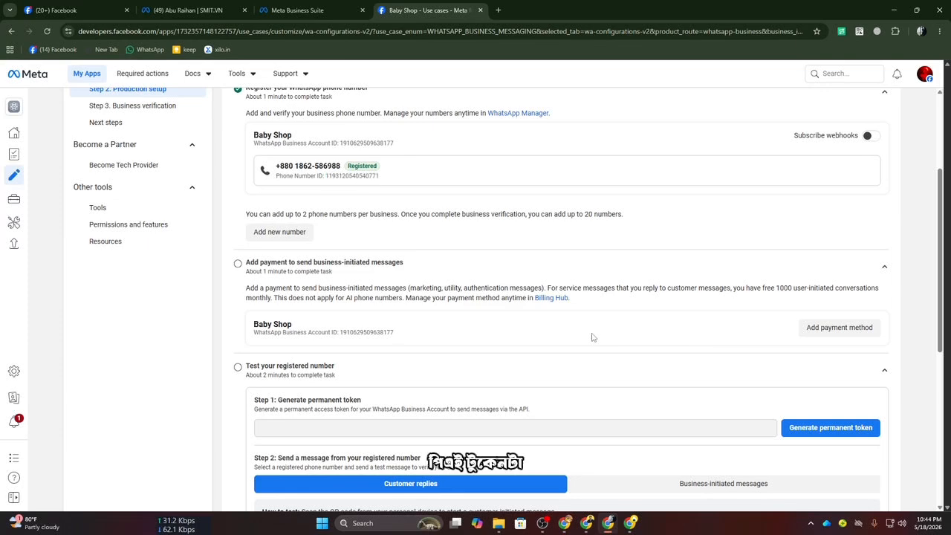
{"action": "scroll", "coordinate": [633, 341], "scroll_direction": "down", "scroll_amount": 1}
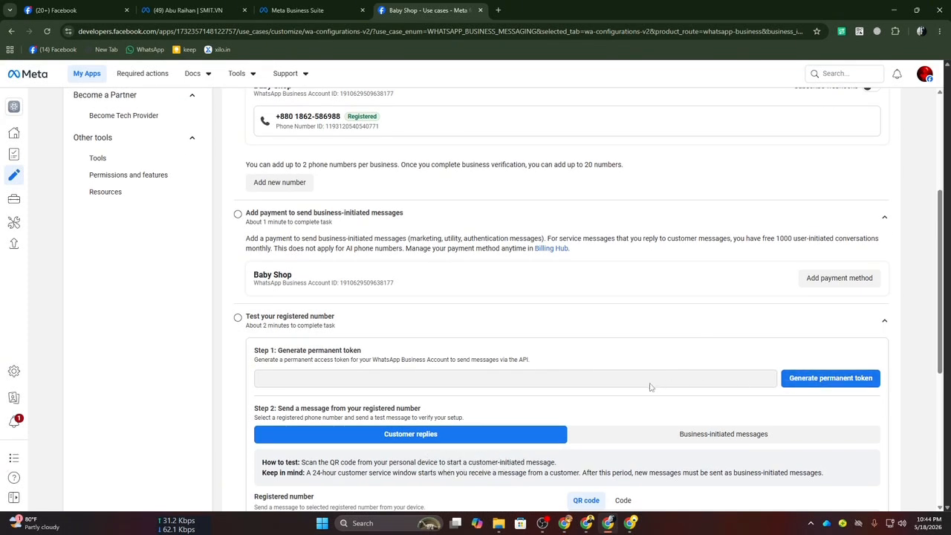
{"action": "left_click", "coordinate": [867, 327]}
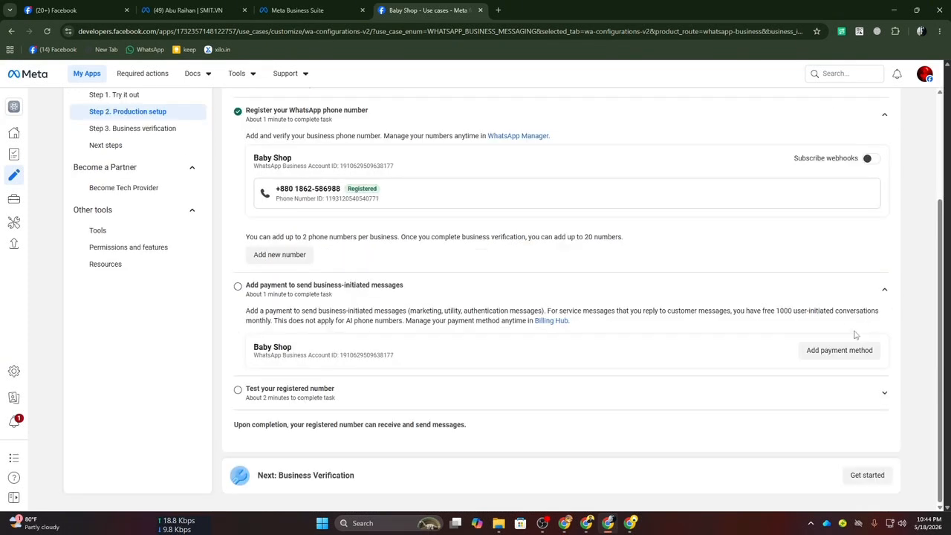
{"action": "left_click", "coordinate": [781, 388]}
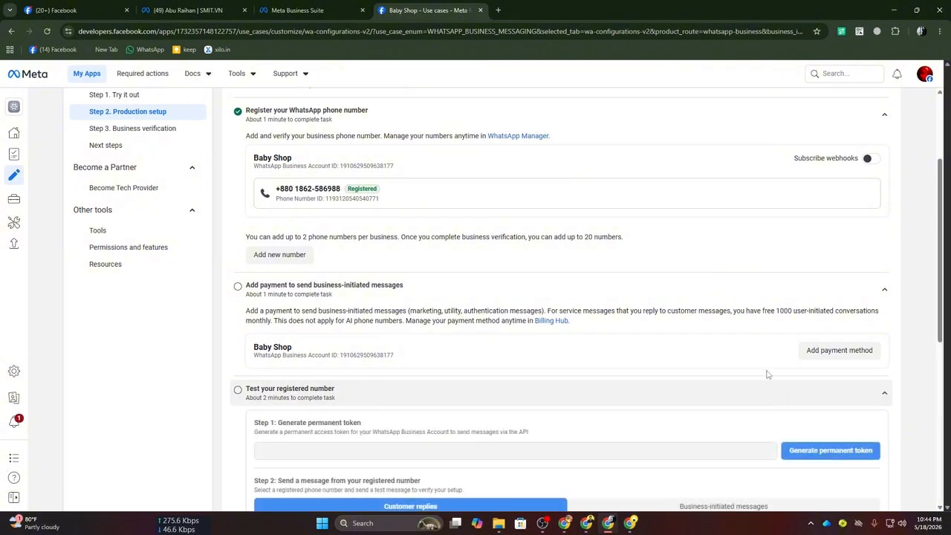
{"action": "scroll", "coordinate": [781, 349], "scroll_direction": "down", "scroll_amount": 3}
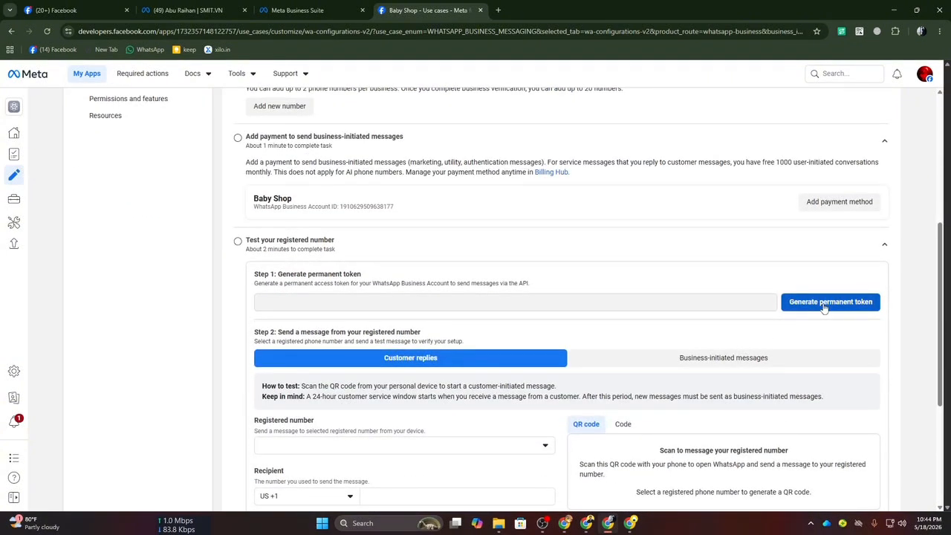
{"action": "scroll", "coordinate": [535, 253], "scroll_direction": "down", "scroll_amount": 1}
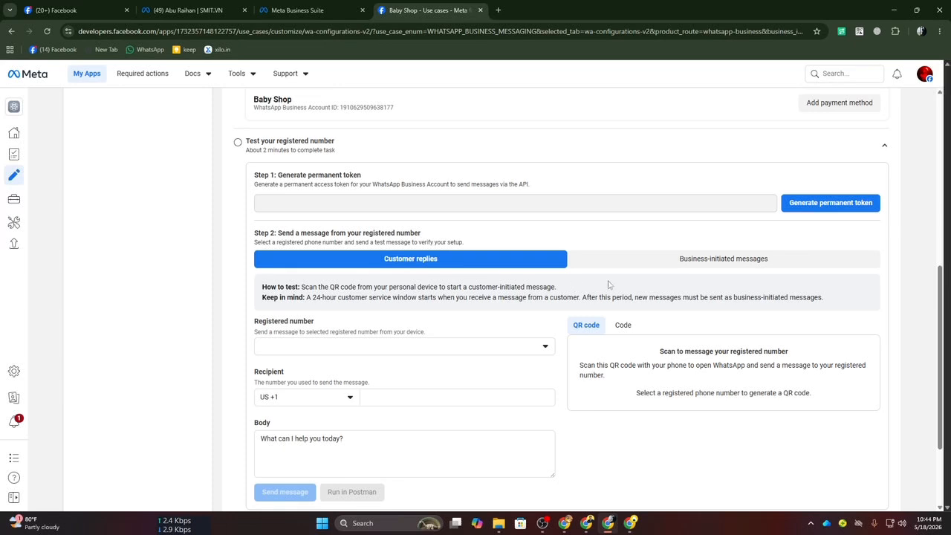
{"action": "scroll", "coordinate": [342, 267], "scroll_direction": "up", "scroll_amount": 3}
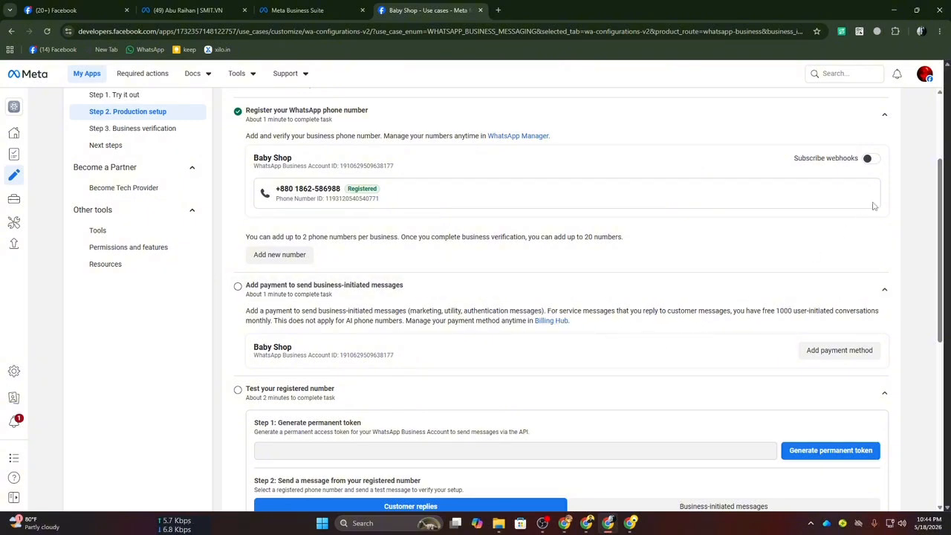
Turn on Subscribe webhooks for the Baby Shop WhatsApp account, then switch to Meta Business Suite
{"action": "left_click", "coordinate": [867, 158]}
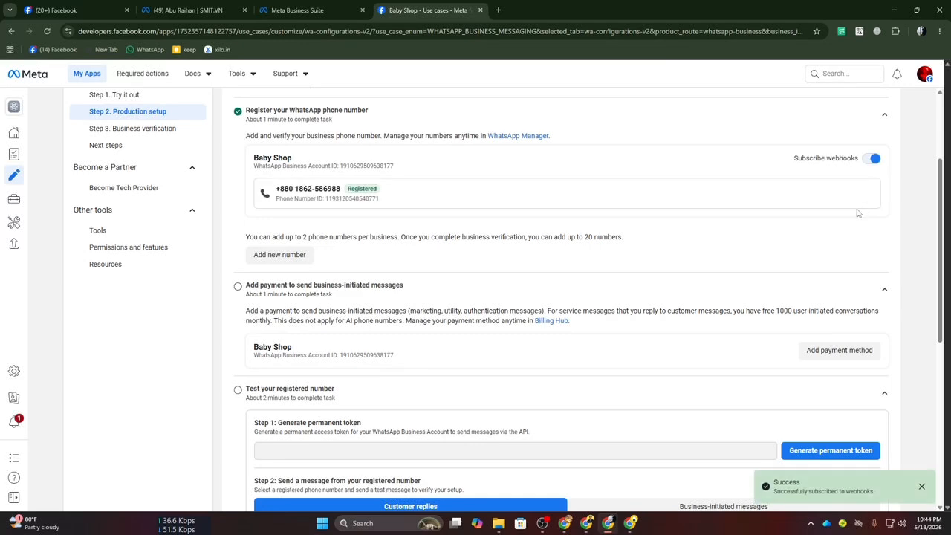
{"action": "scroll", "coordinate": [799, 241], "scroll_direction": "down", "scroll_amount": 1}
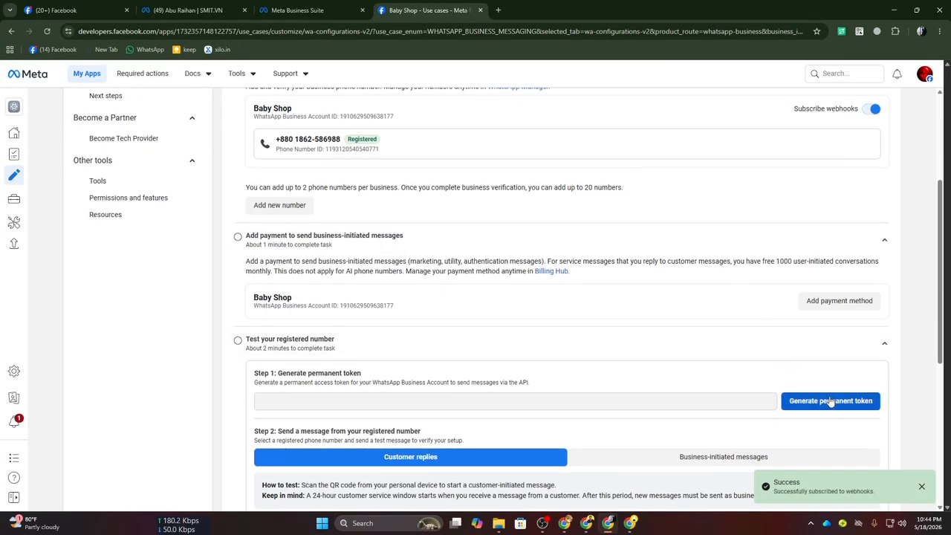
{"action": "scroll", "coordinate": [659, 295], "scroll_direction": "down", "scroll_amount": 1}
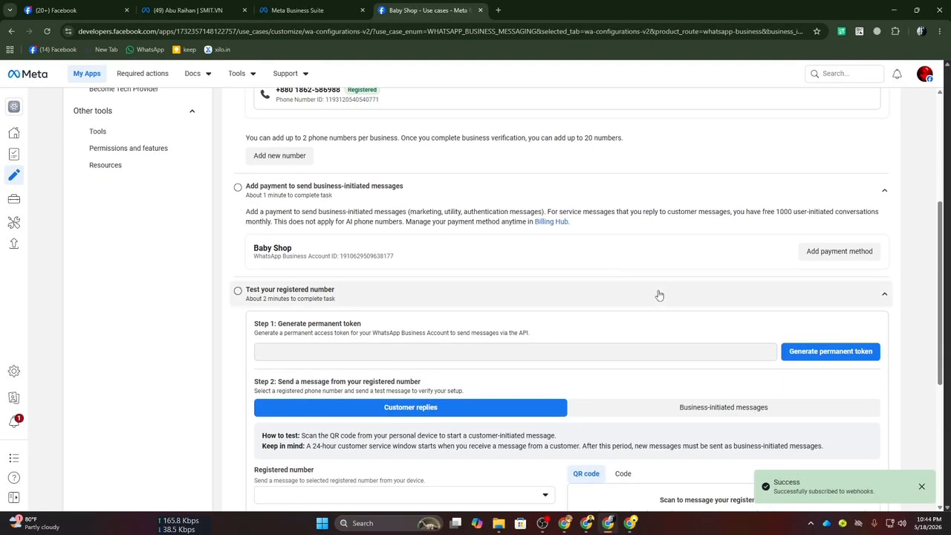
{"action": "scroll", "coordinate": [668, 298], "scroll_direction": "up", "scroll_amount": 2}
{"action": "scroll", "coordinate": [637, 299], "scroll_direction": "up", "scroll_amount": 1}
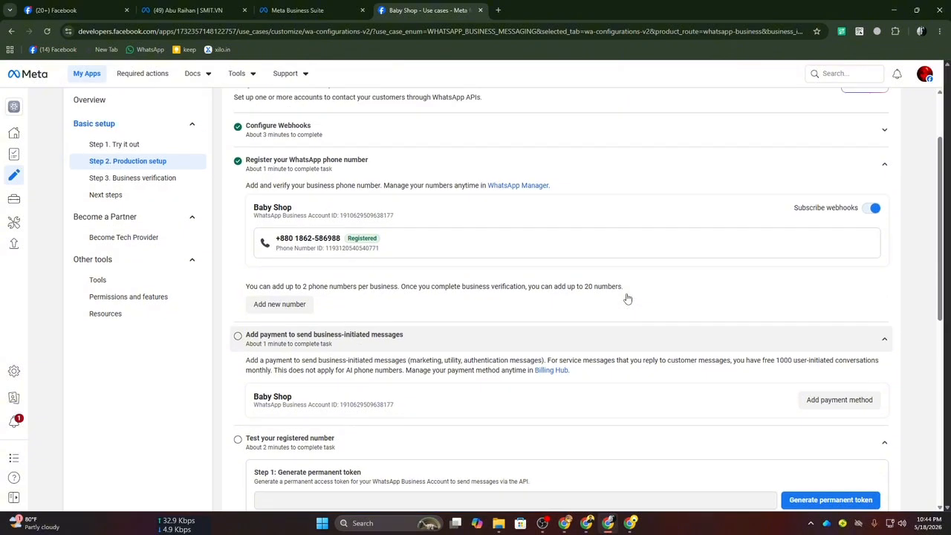
{"action": "scroll", "coordinate": [627, 298], "scroll_direction": "down", "scroll_amount": 3}
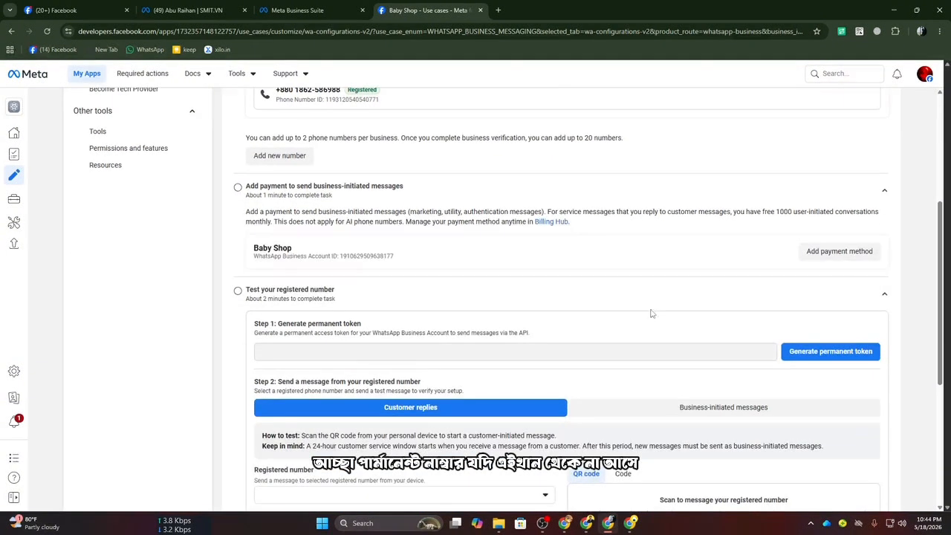
{"action": "scroll", "coordinate": [717, 358], "scroll_direction": "down", "scroll_amount": 1}
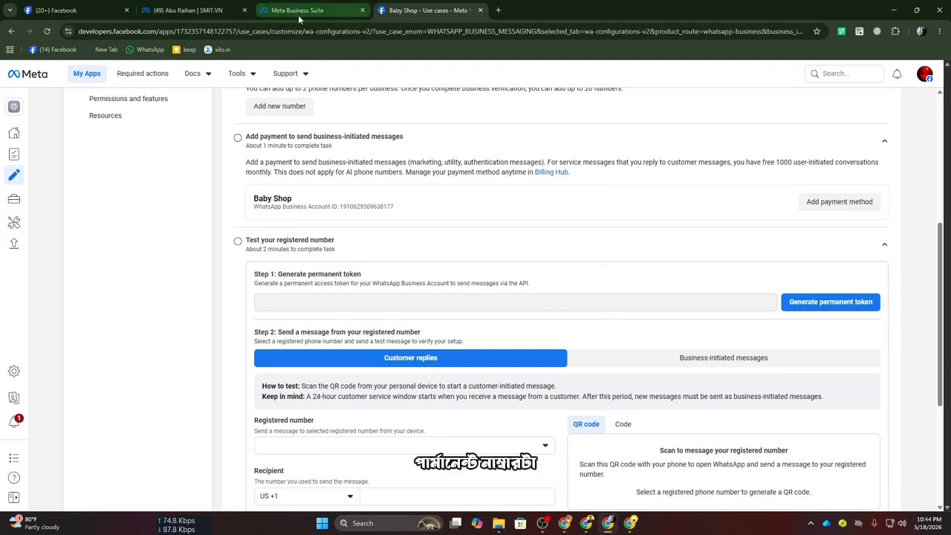
{"action": "scroll", "coordinate": [418, 239], "scroll_direction": "up", "scroll_amount": 2}
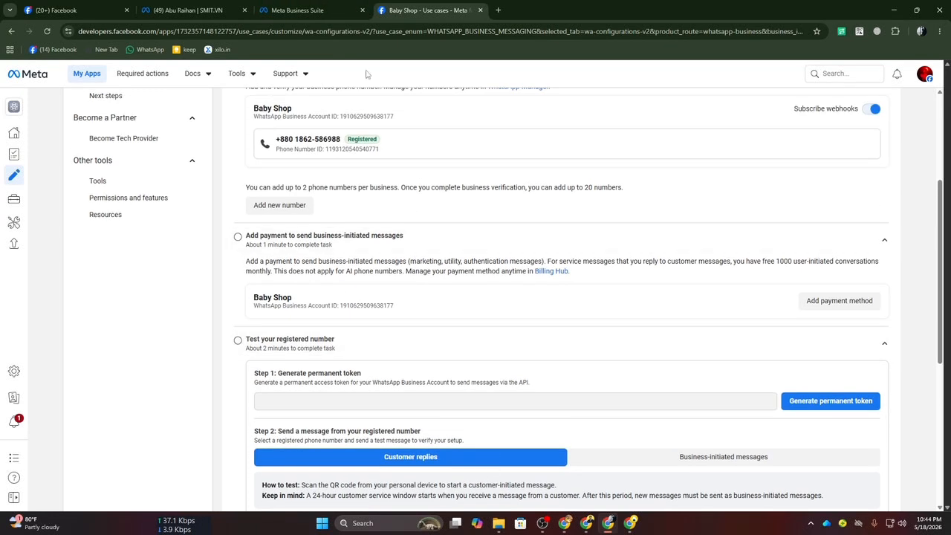
{"action": "left_click", "coordinate": [308, 10]}
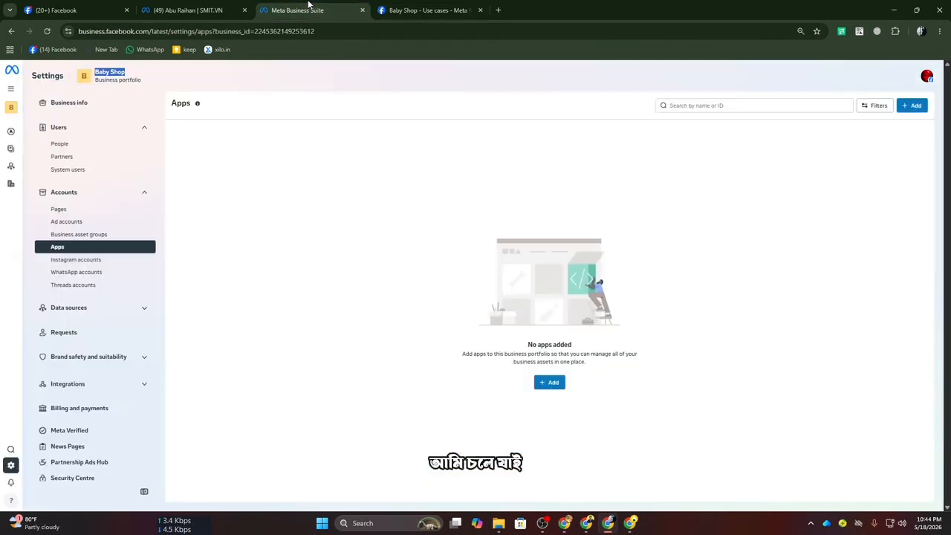
Reload business settings, start adding a system user, and accept the non-discrimination policy
{"action": "left_click", "coordinate": [46, 32]}
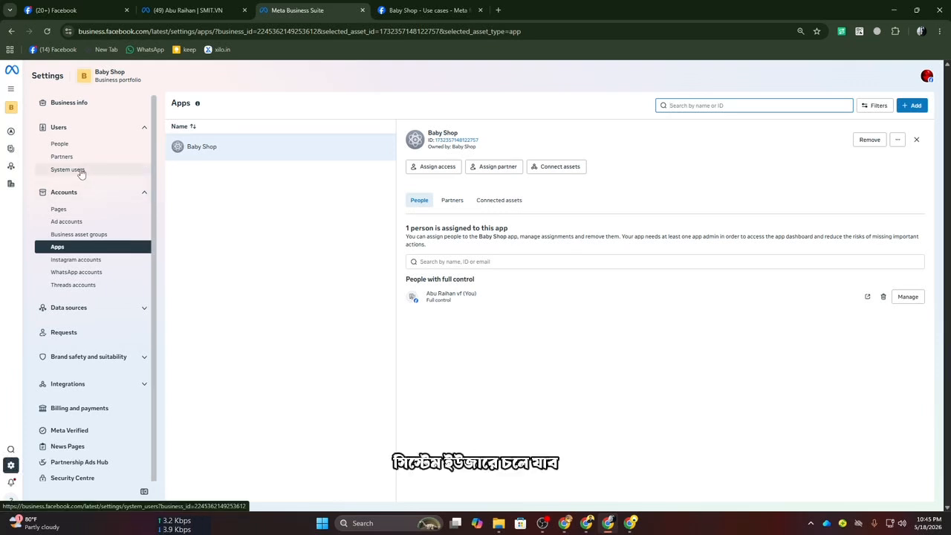
{"action": "left_click", "coordinate": [81, 171]}
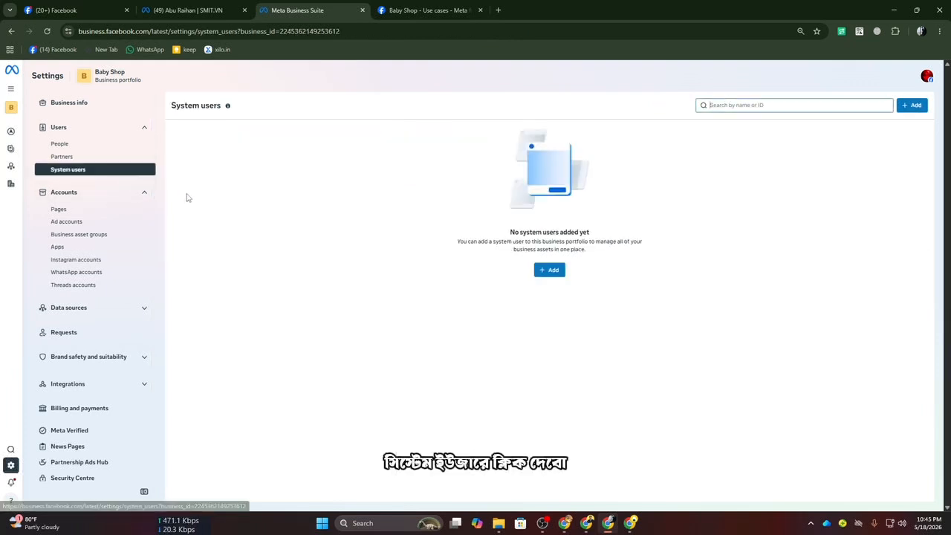
{"action": "left_click", "coordinate": [556, 270]}
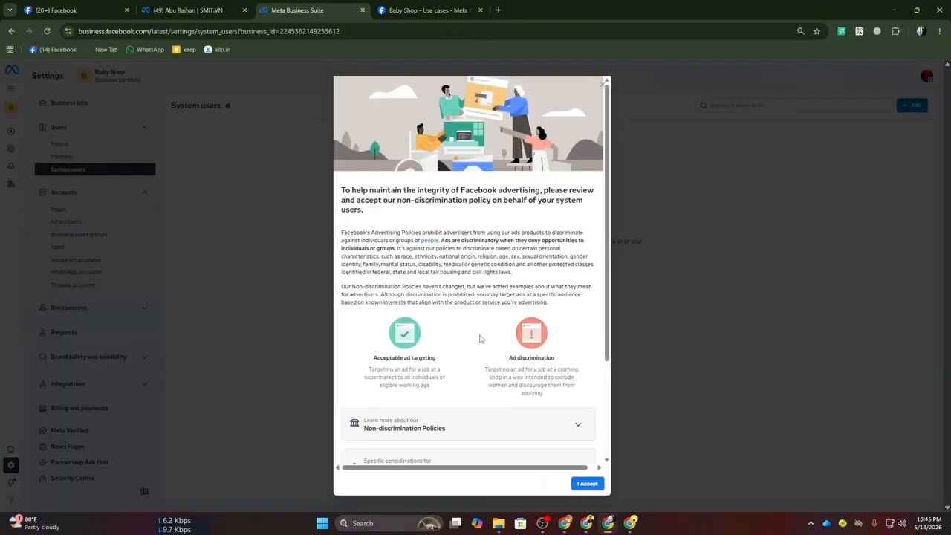
{"action": "scroll", "coordinate": [482, 338], "scroll_direction": "down", "scroll_amount": 5}
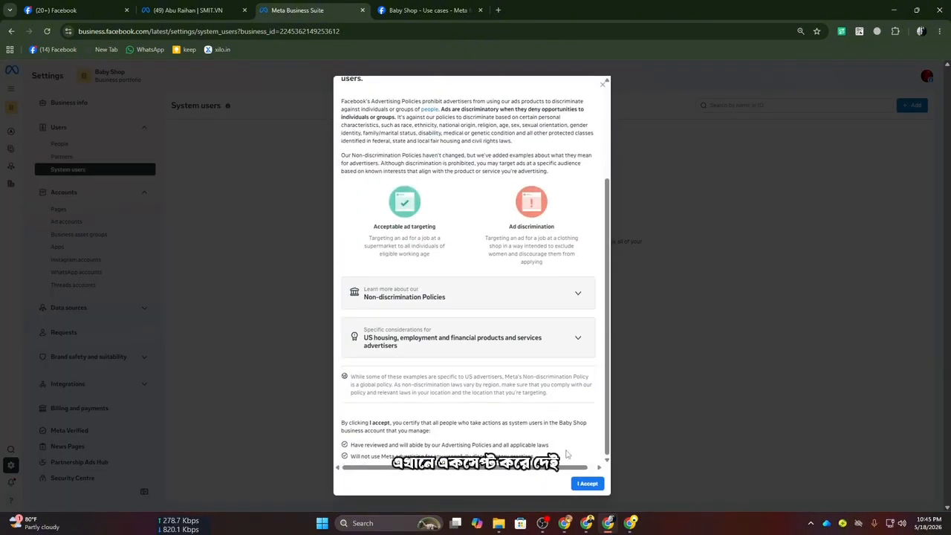
{"action": "left_click", "coordinate": [588, 484]}
{"action": "left_click", "coordinate": [569, 256]}
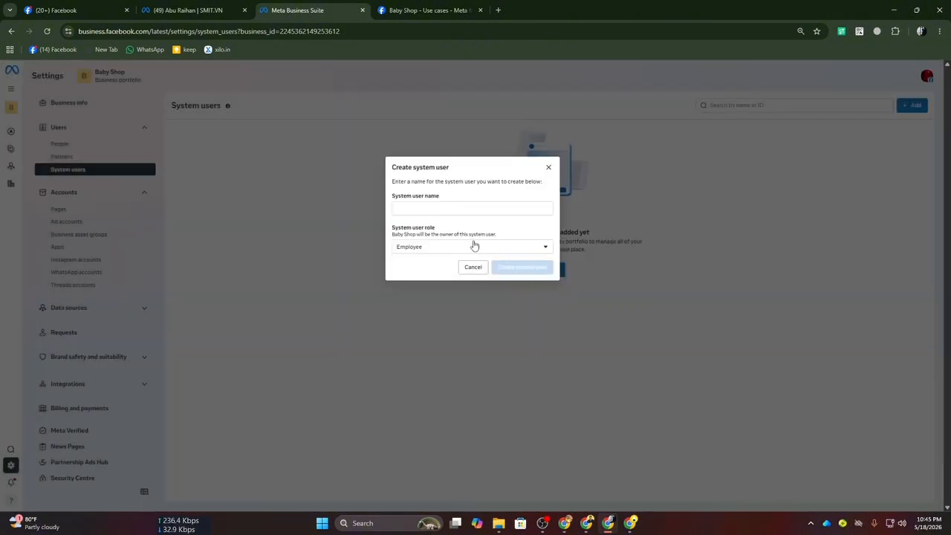
Name the system user 'Baby Shop' with the Admin role and try to create it
{"action": "left_click", "coordinate": [438, 207]}
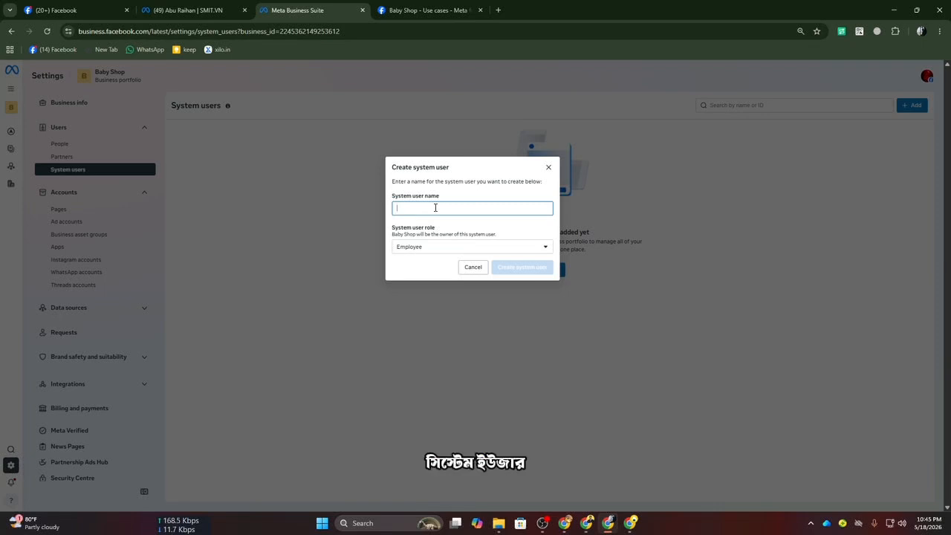
{"action": "key", "text": "super+period"}
{"action": "scroll", "coordinate": [467, 333], "scroll_direction": "down", "scroll_amount": 5}
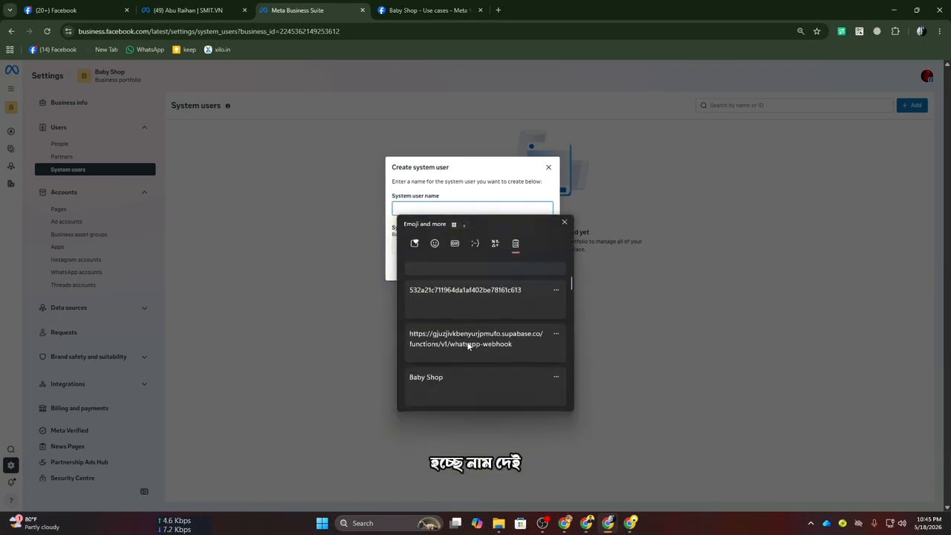
{"action": "left_click", "coordinate": [457, 317]}
{"action": "left_click", "coordinate": [491, 249]}
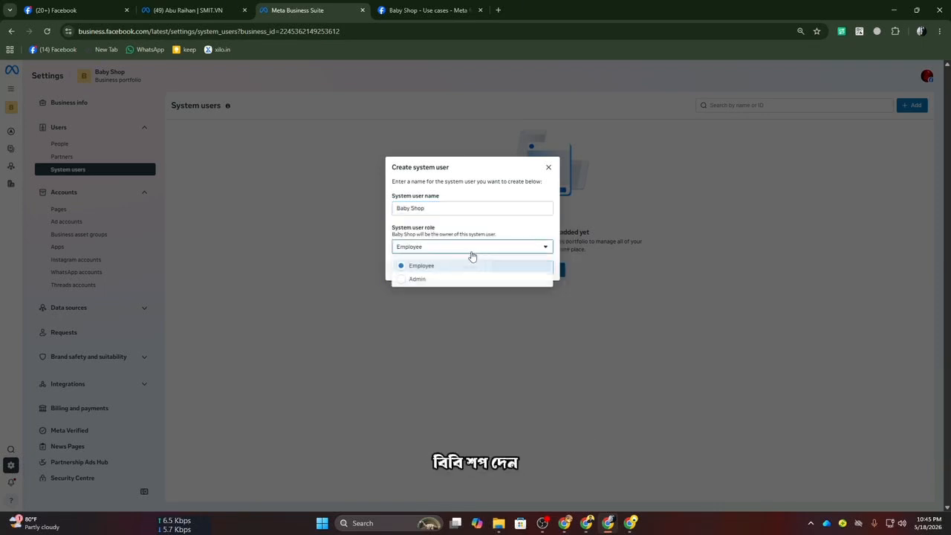
{"action": "left_click", "coordinate": [435, 278]}
{"action": "left_click", "coordinate": [534, 266]}
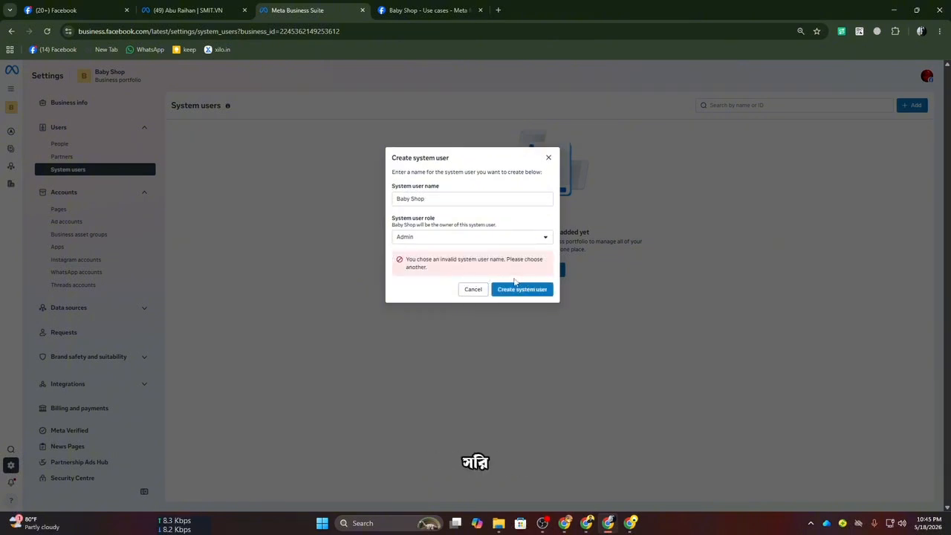
Replace the rejected name with the account owner's name and create the system user
{"action": "left_click", "coordinate": [448, 200]}
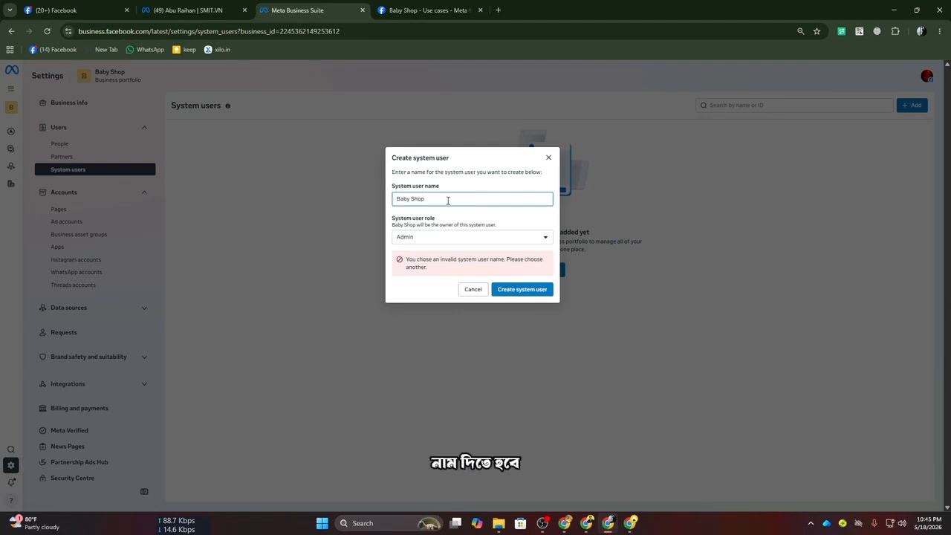
{"action": "triple_click", "coordinate": [449, 200]}
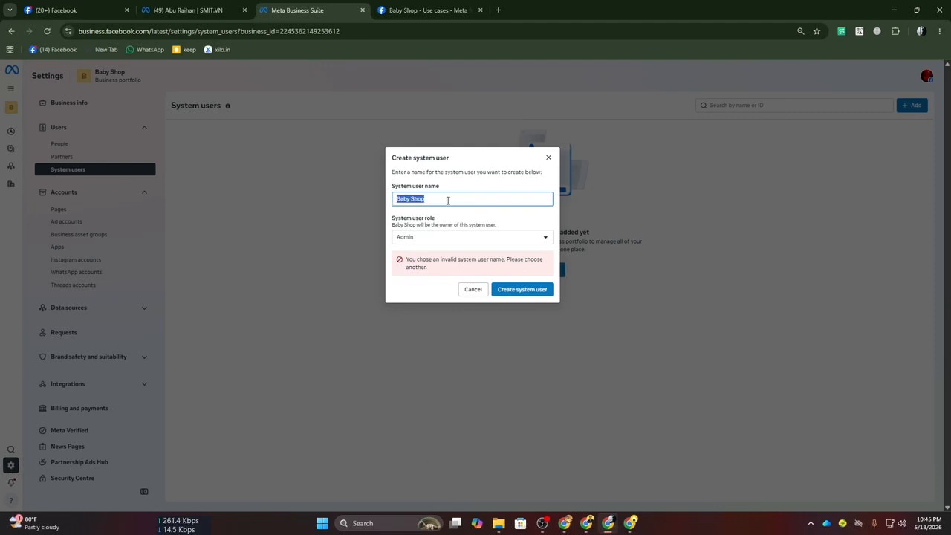
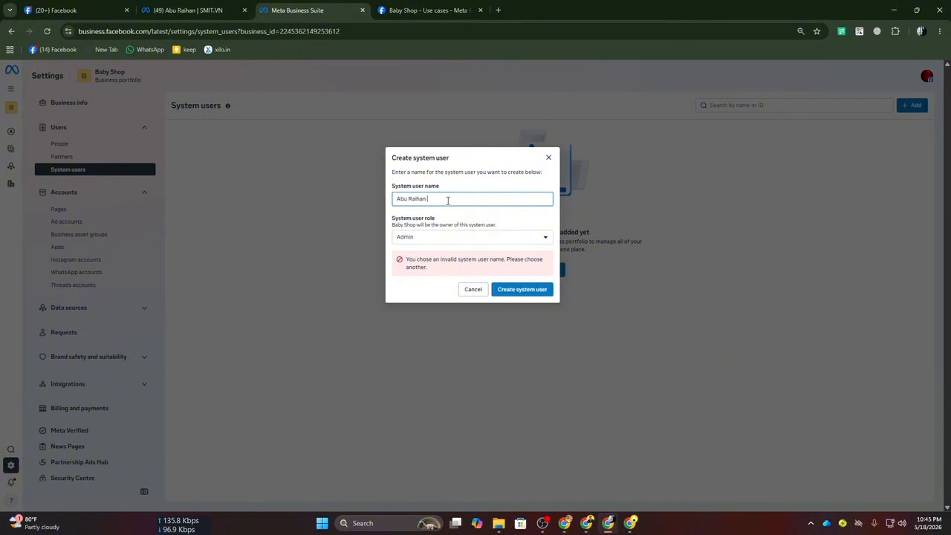
{"action": "left_click", "coordinate": [521, 289]}
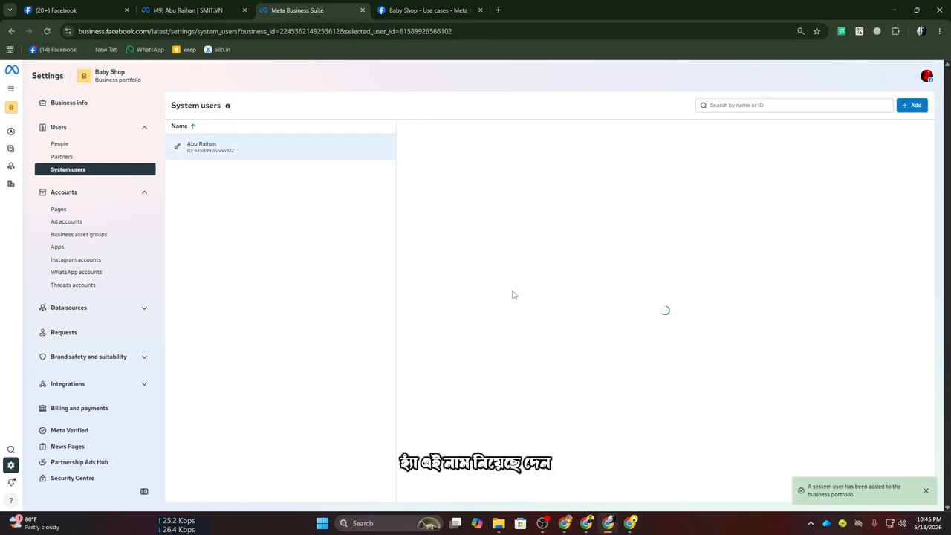
Assign the Baby Shop app to the system user with full control (Manage app), then reload
{"action": "left_click", "coordinate": [666, 324]}
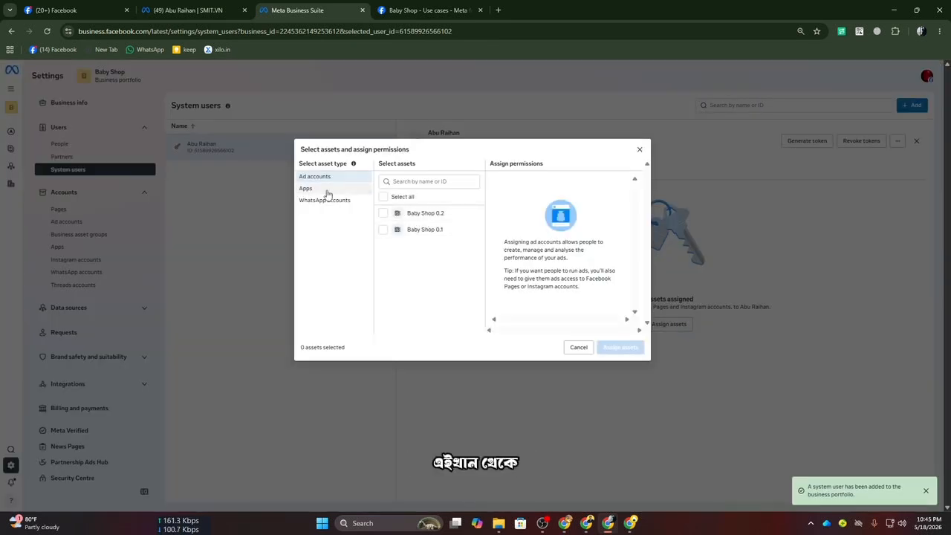
{"action": "left_click", "coordinate": [330, 190]}
{"action": "left_click", "coordinate": [451, 215]}
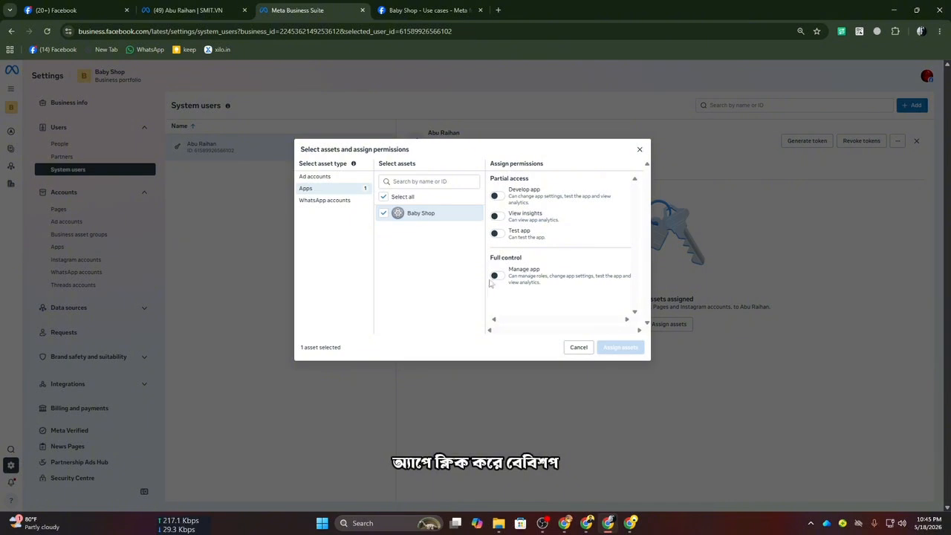
{"action": "left_click", "coordinate": [619, 347]}
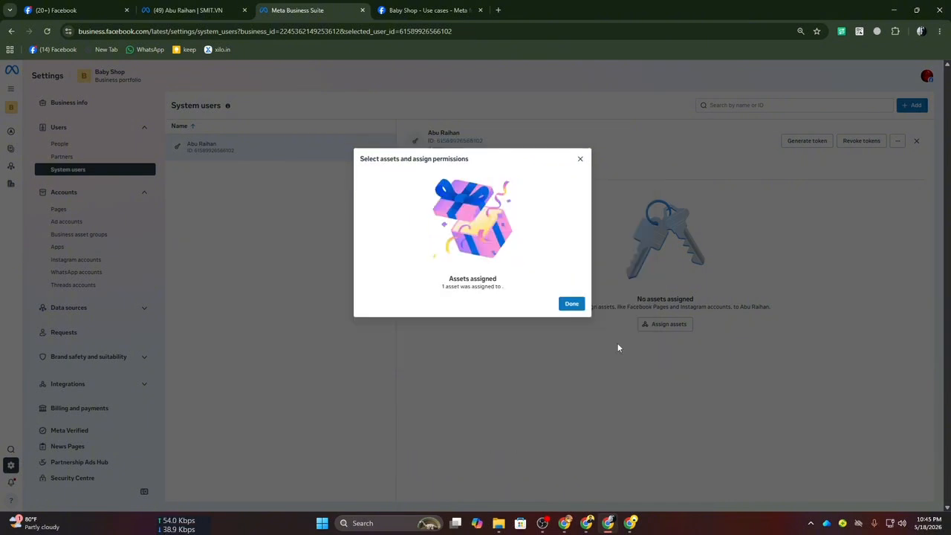
{"action": "left_click", "coordinate": [572, 304]}
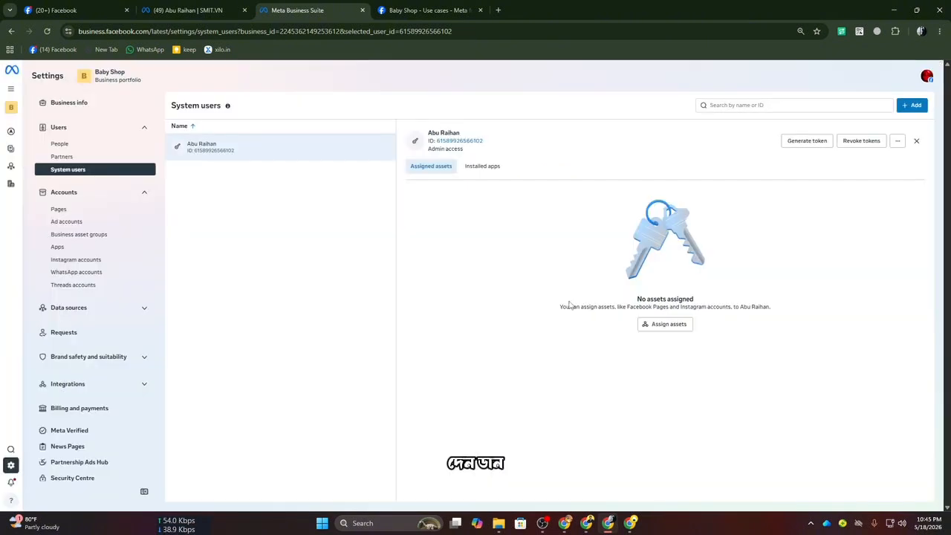
{"action": "left_click", "coordinate": [45, 31]}
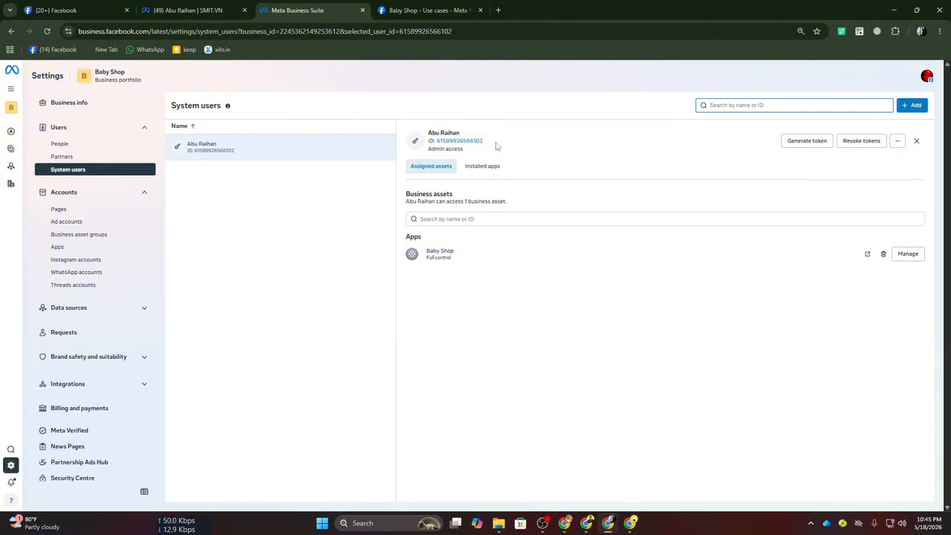
Request a never-expiring Baby Shop token with whatsapp_business_messaging, management and manage_events permissions
{"action": "left_click", "coordinate": [815, 148]}
{"action": "left_click", "coordinate": [490, 180]}
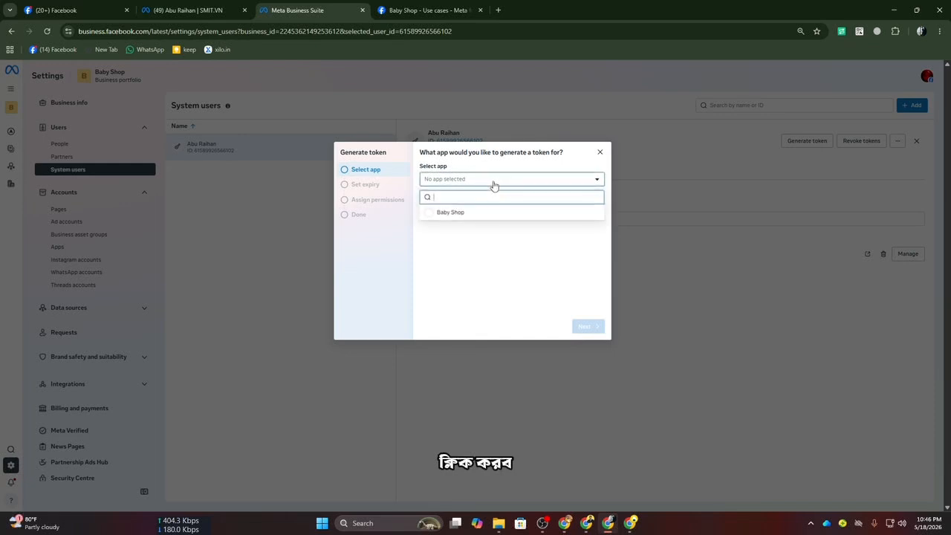
{"action": "left_click", "coordinate": [490, 213]}
{"action": "left_click", "coordinate": [587, 326]}
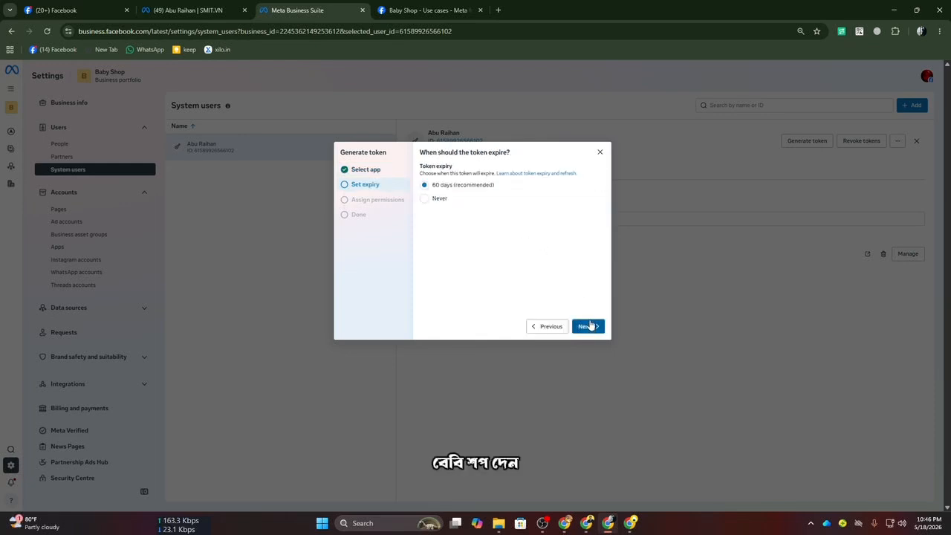
{"action": "left_click", "coordinate": [446, 202]}
{"action": "left_click", "coordinate": [585, 327]}
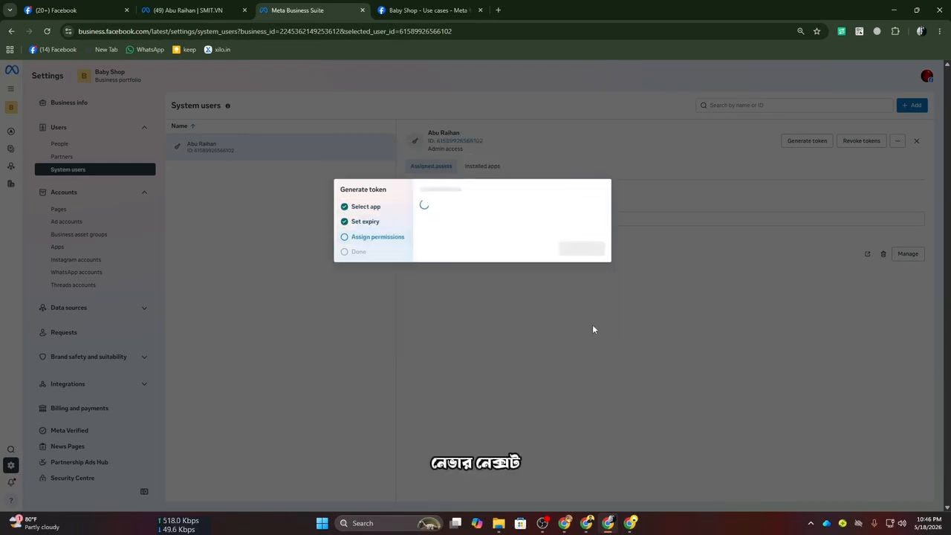
{"action": "left_click", "coordinate": [469, 217]}
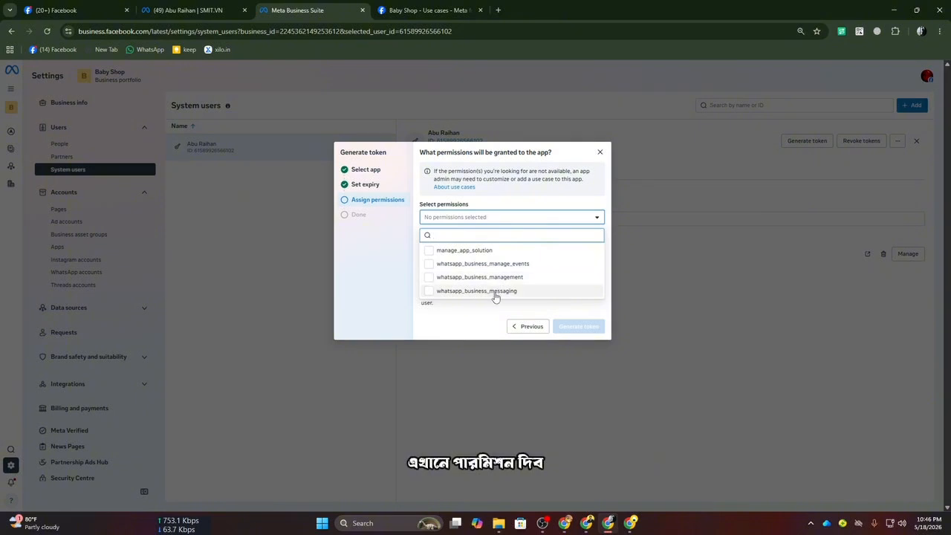
{"action": "left_click", "coordinate": [493, 290]}
{"action": "left_click", "coordinate": [480, 276]}
{"action": "left_click", "coordinate": [480, 265]}
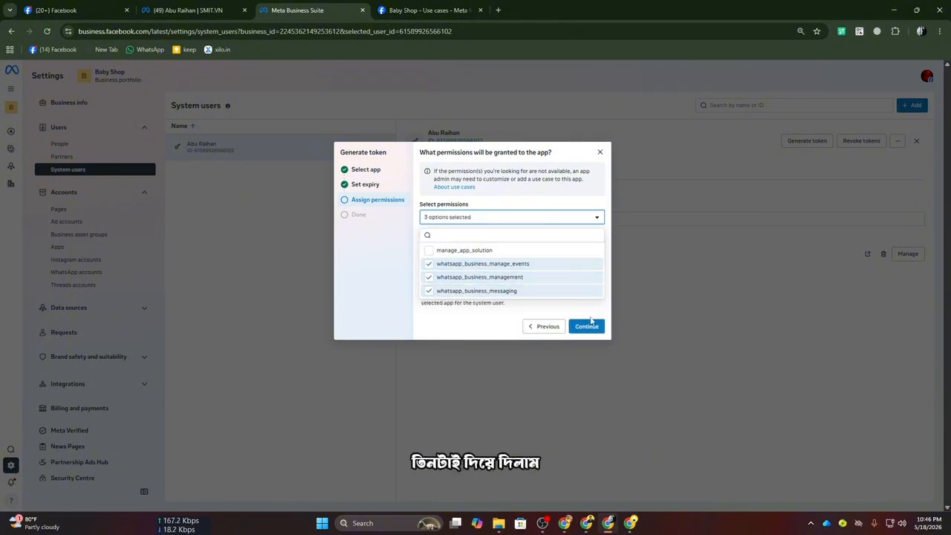
{"action": "left_click", "coordinate": [591, 327]}
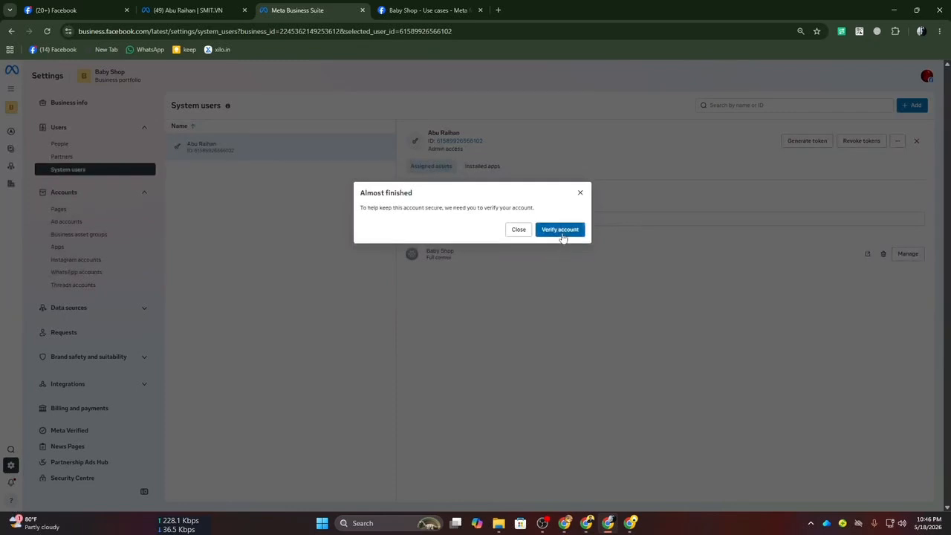
Verify the account with the confirmation code emailed to Gmail and submit it
{"action": "left_click", "coordinate": [562, 230]}
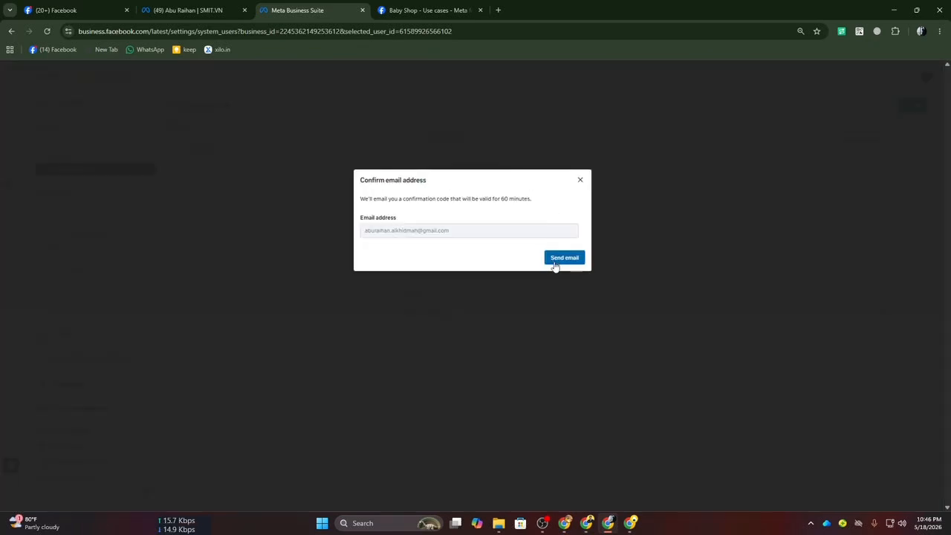
{"action": "left_click", "coordinate": [555, 258]}
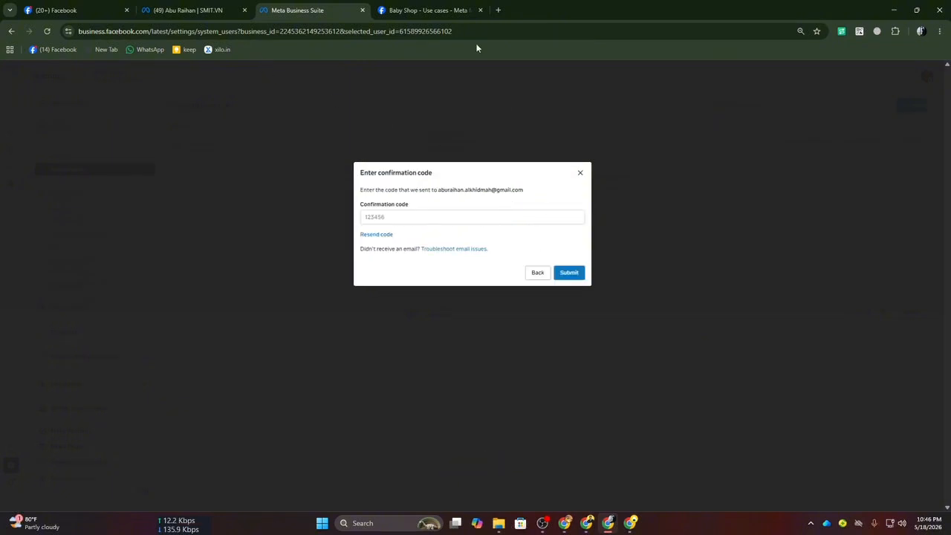
{"action": "left_click_drag", "start_coordinate": [322, 13], "coordinate": [456, 13]}
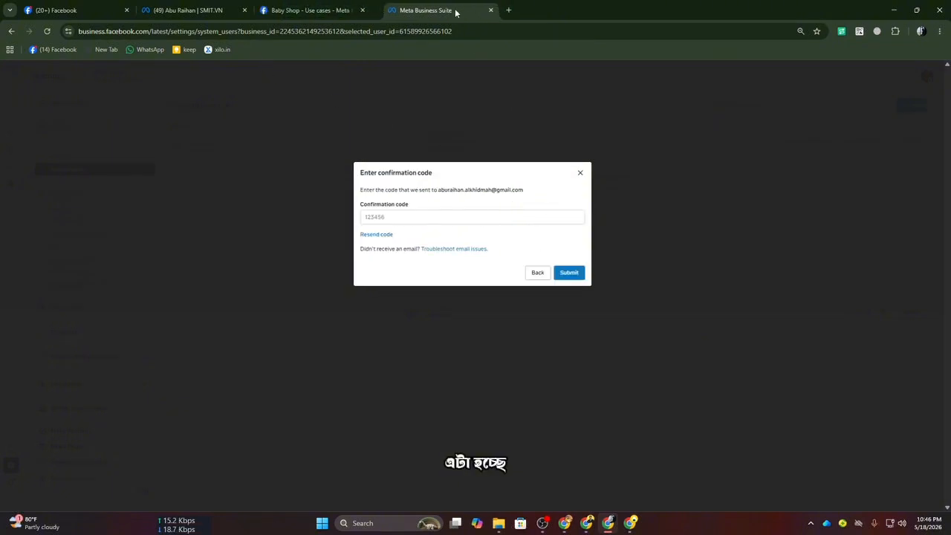
{"action": "left_click", "coordinate": [508, 10]}
{"action": "left_click", "coordinate": [911, 75]}
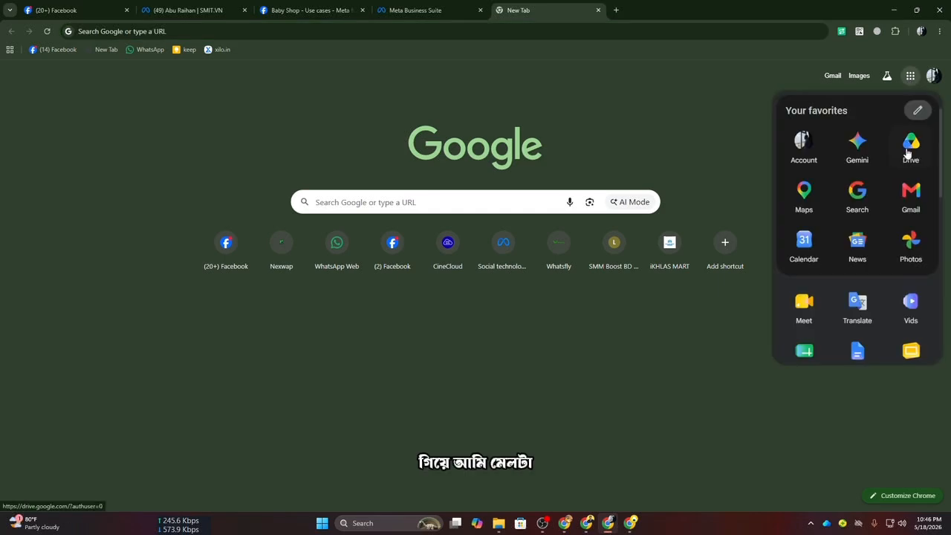
{"action": "left_click", "coordinate": [908, 154]}
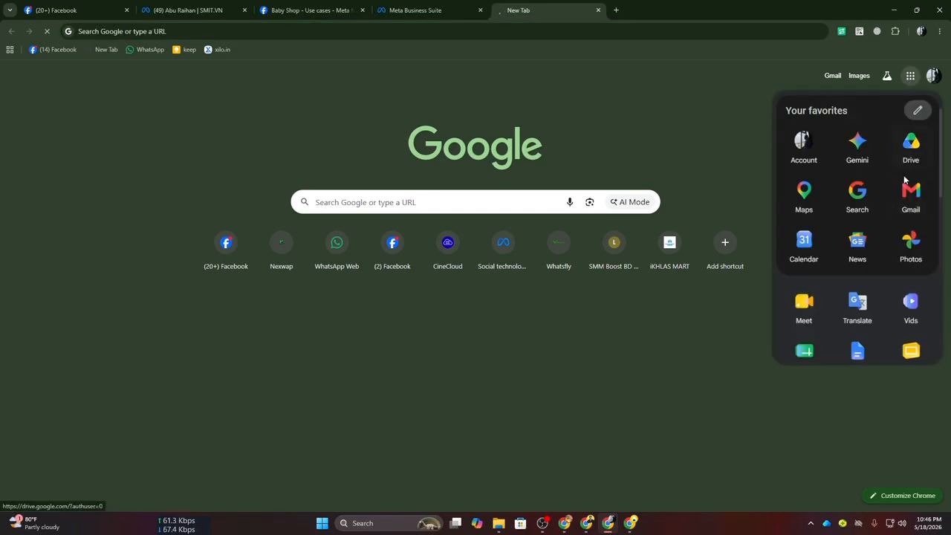
{"action": "left_click", "coordinate": [905, 181]}
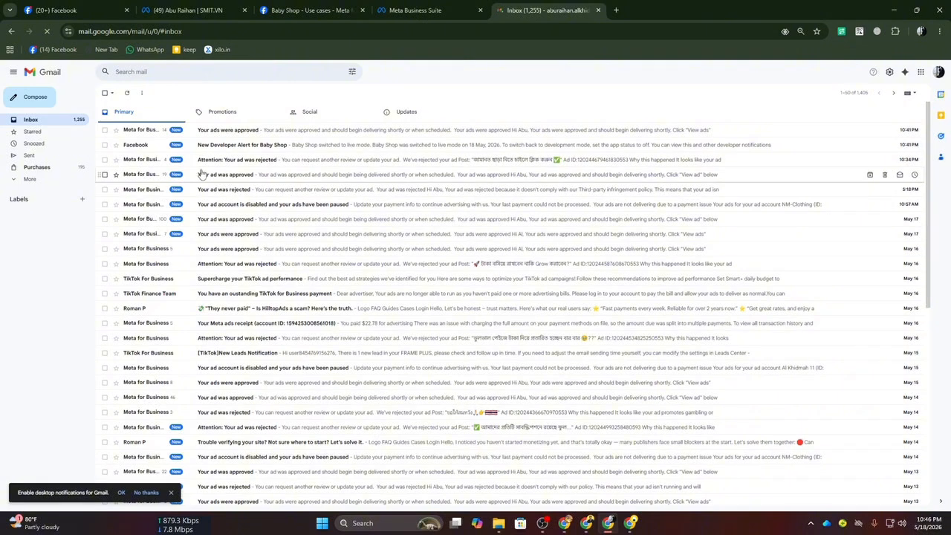
{"action": "left_click", "coordinate": [320, 111]}
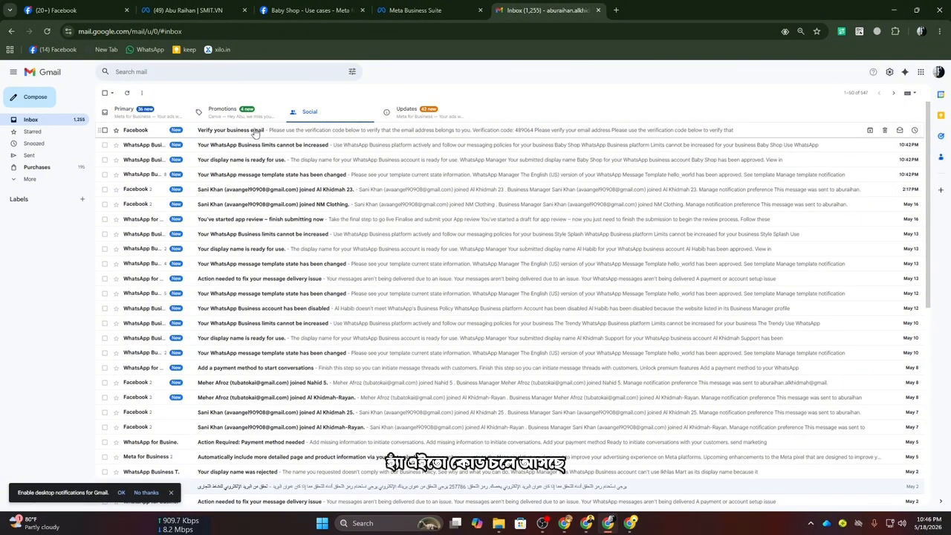
{"action": "left_click", "coordinate": [254, 131]}
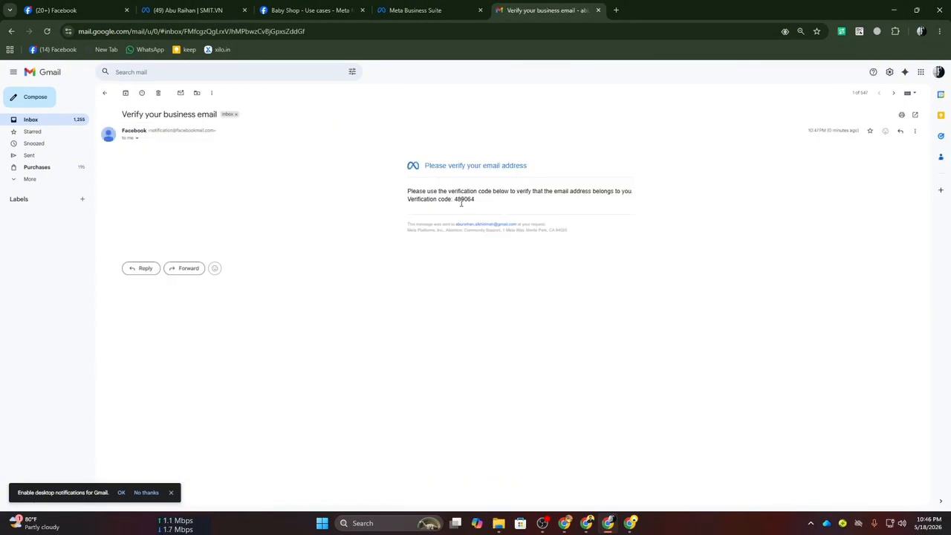
{"action": "key", "text": "ctrl+c"}
{"action": "left_click", "coordinate": [414, 10]}
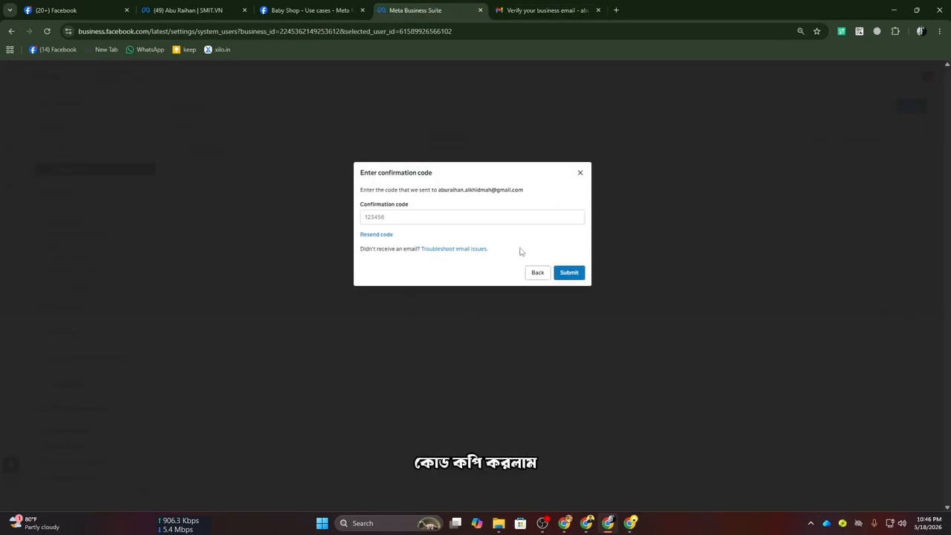
{"action": "left_click", "coordinate": [432, 217]}
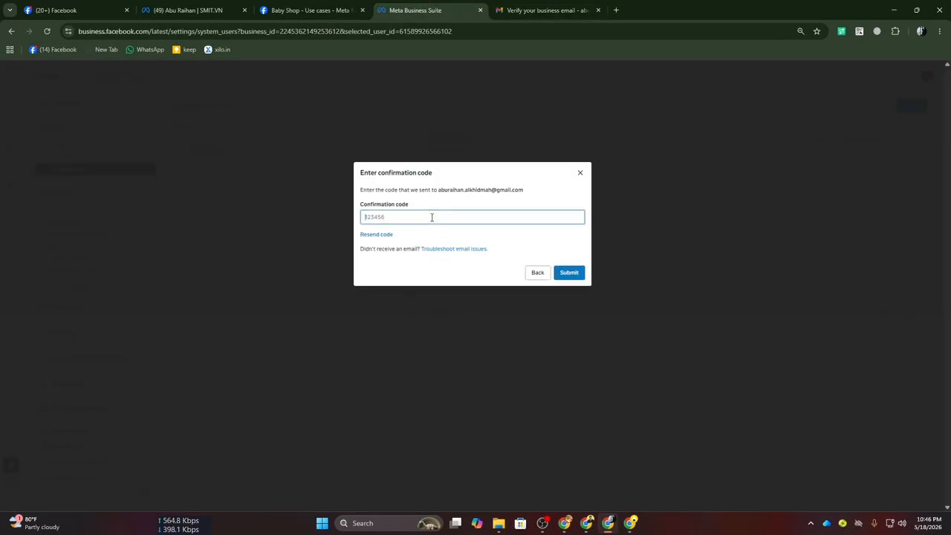
{"action": "left_click", "coordinate": [569, 273]}
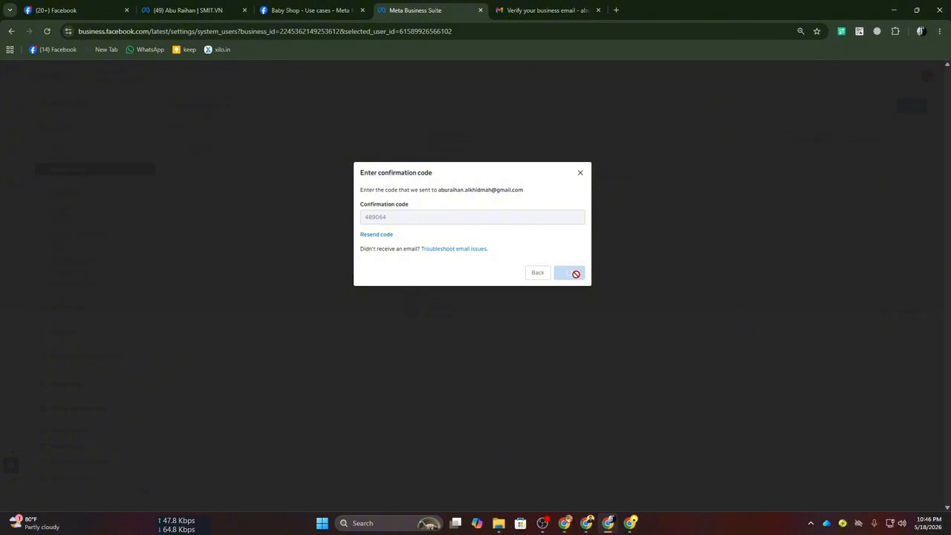
{"action": "left_click", "coordinate": [572, 250]}
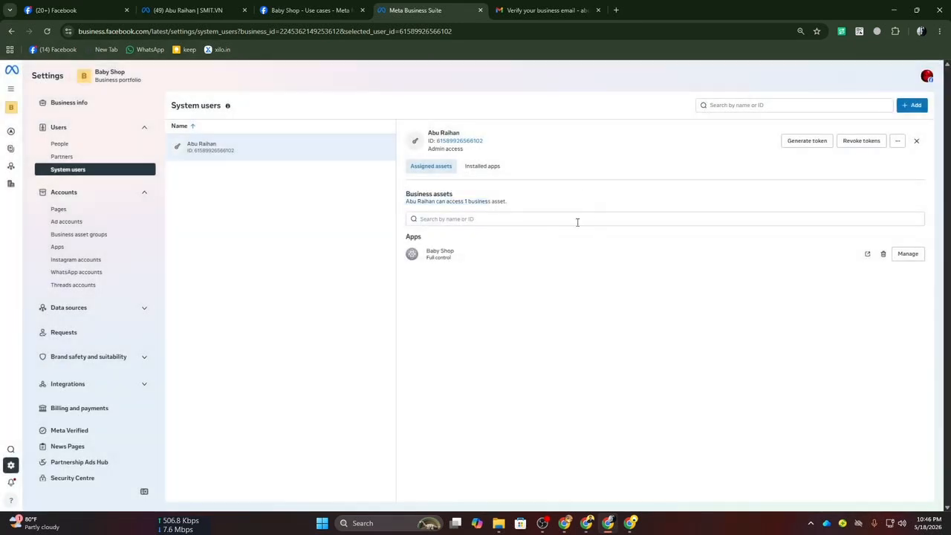
Generate a new never-expiring Baby Shop token with the three whatsapp_business permissions
{"action": "left_click", "coordinate": [817, 141]}
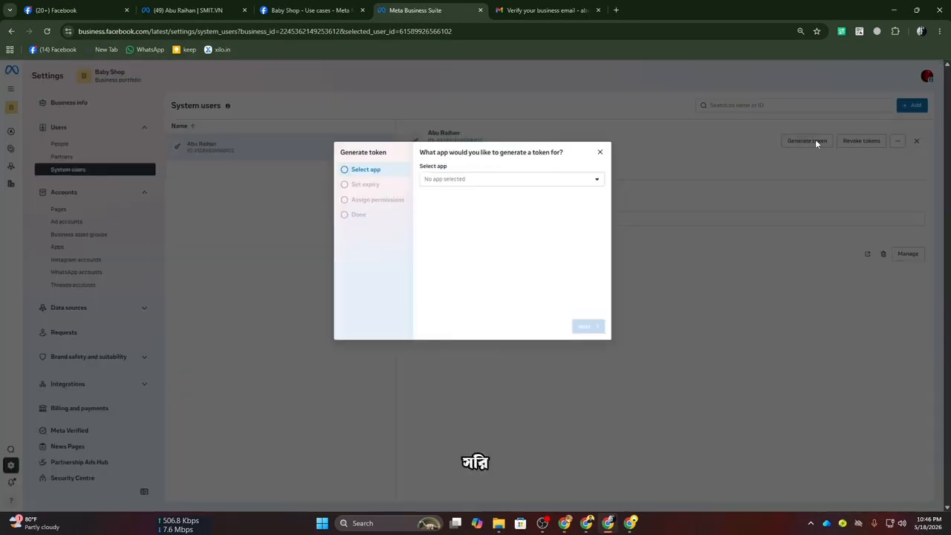
{"action": "left_click", "coordinate": [536, 180]}
{"action": "left_click", "coordinate": [498, 214]}
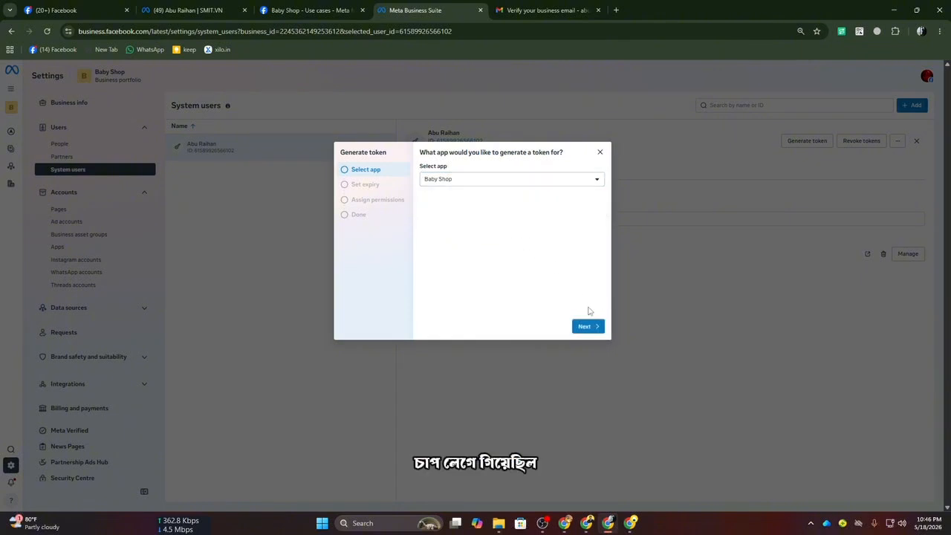
{"action": "left_click", "coordinate": [587, 326]}
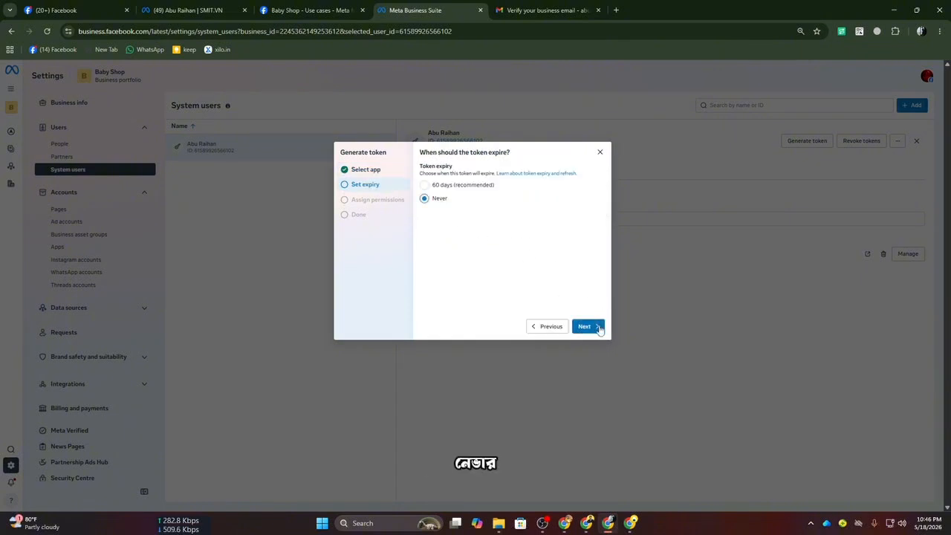
{"action": "left_click", "coordinate": [600, 328]}
{"action": "left_click", "coordinate": [527, 222]}
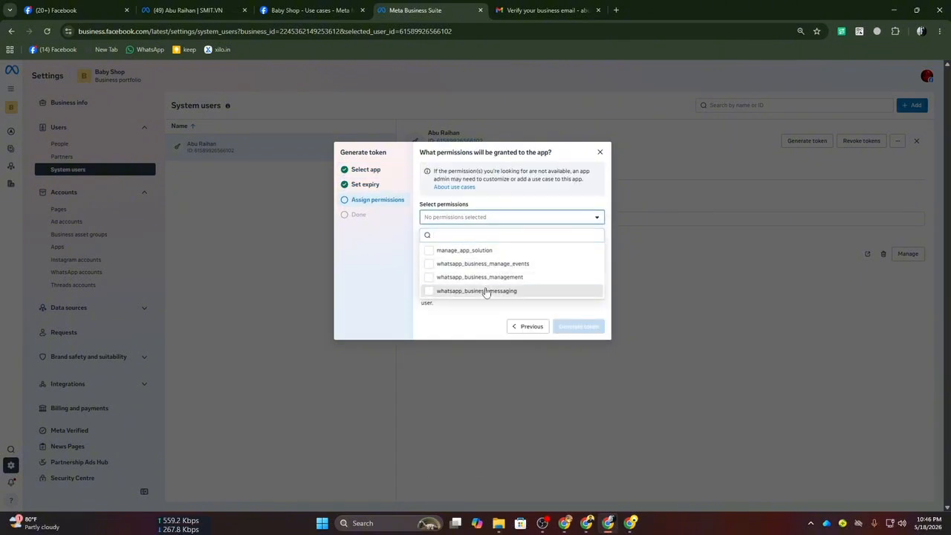
{"action": "left_click", "coordinate": [485, 290]}
{"action": "left_click", "coordinate": [480, 277]}
{"action": "left_click", "coordinate": [482, 263]}
{"action": "left_click", "coordinate": [565, 292]}
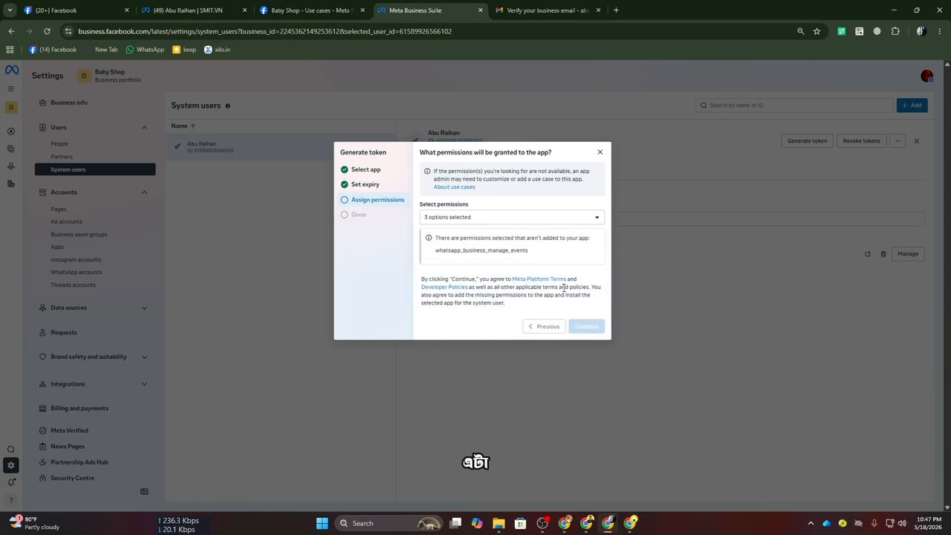
{"action": "left_click", "coordinate": [587, 326]}
Verify the account using the newest Gmail confirmation code and finish the pending verification
{"action": "left_click", "coordinate": [559, 229]}
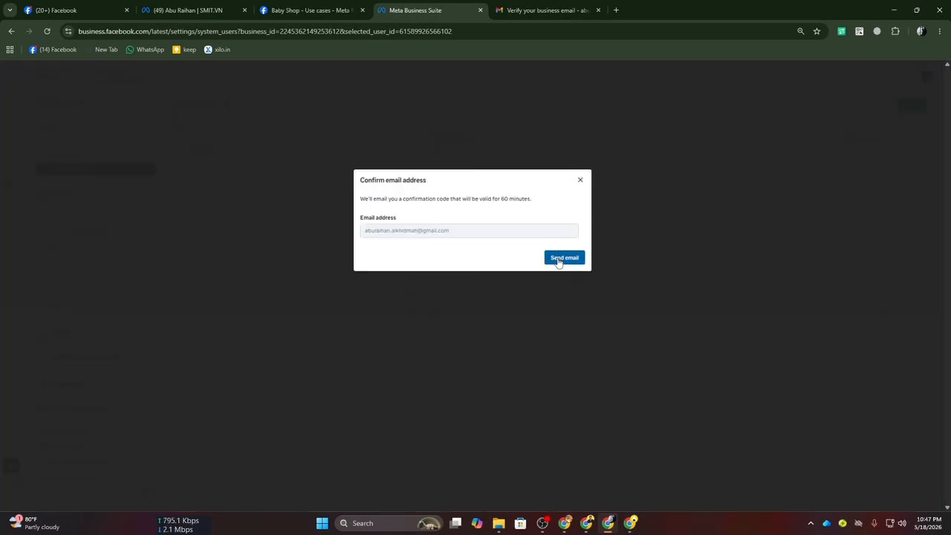
{"action": "left_click", "coordinate": [559, 261]}
{"action": "left_click", "coordinate": [564, 12]}
{"action": "key", "text": "alt+Left"}
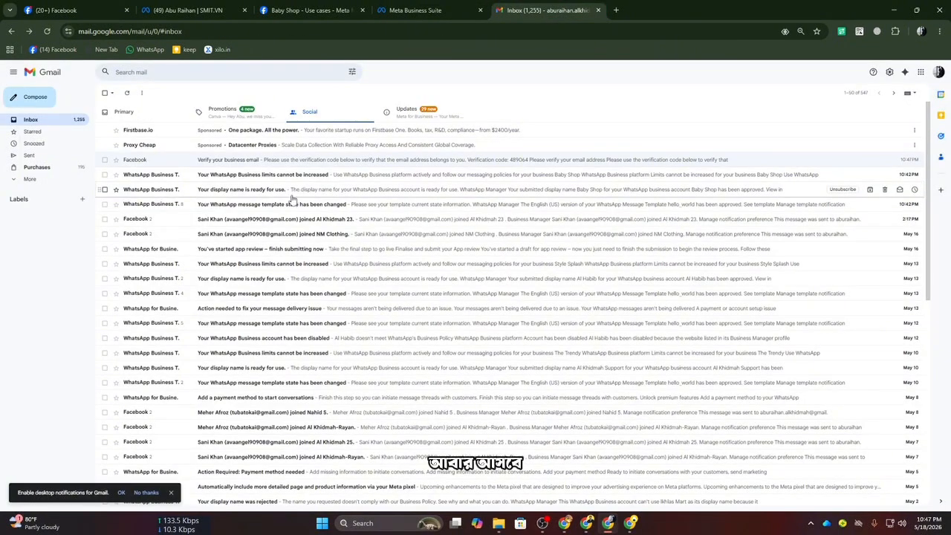
{"action": "left_click", "coordinate": [126, 95]}
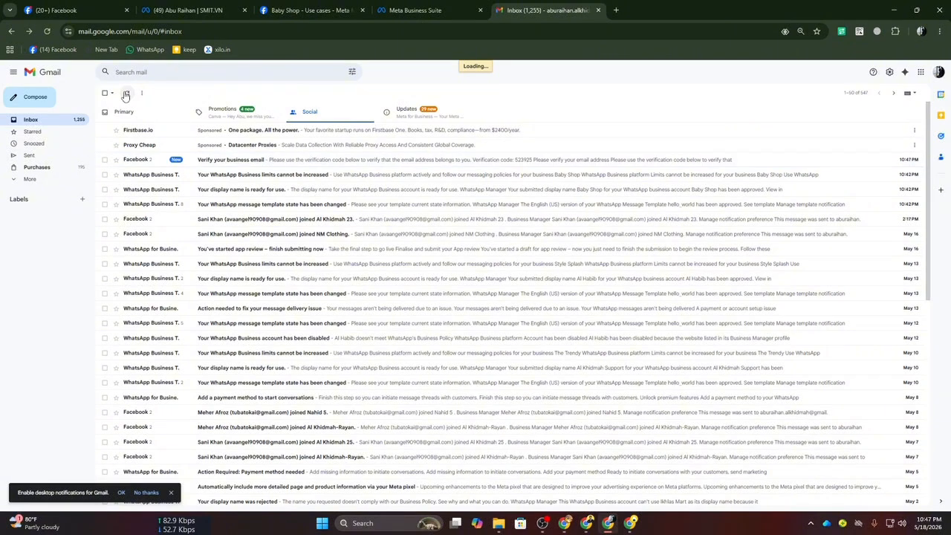
{"action": "left_click", "coordinate": [210, 161]}
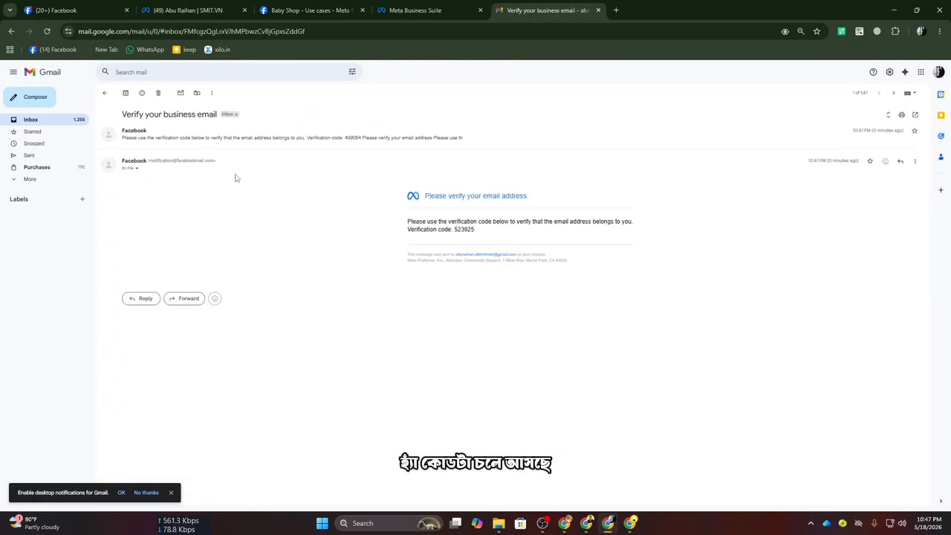
{"action": "double_click", "coordinate": [464, 229]}
{"action": "right_click", "coordinate": [467, 229]}
{"action": "left_click", "coordinate": [495, 236]}
{"action": "left_click", "coordinate": [416, 10]}
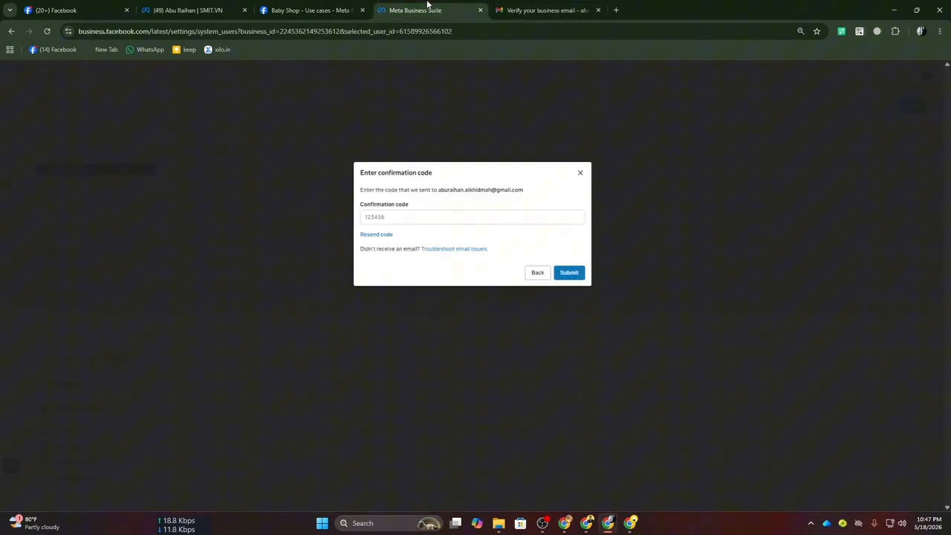
{"action": "left_click", "coordinate": [483, 217]}
{"action": "key", "text": "ctrl+v"}
{"action": "left_click", "coordinate": [565, 272]}
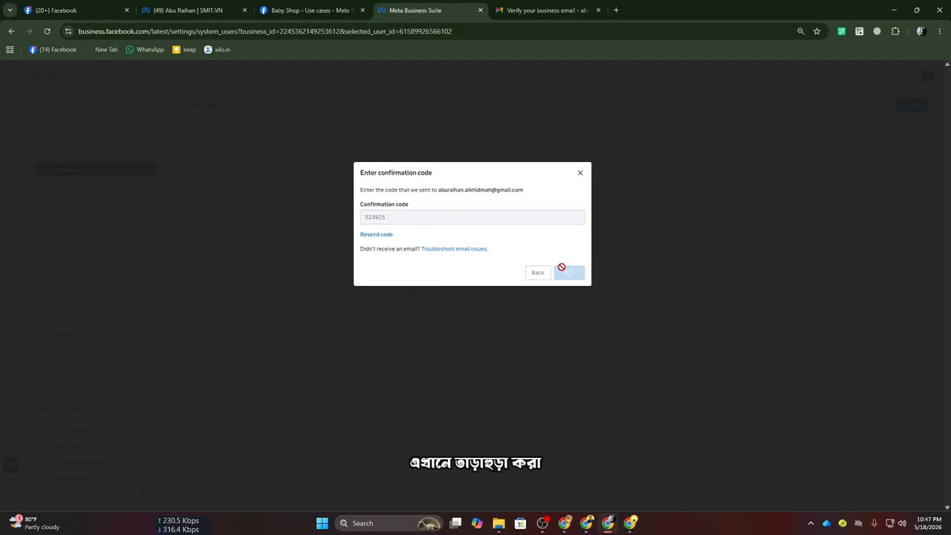
{"action": "left_click", "coordinate": [570, 249]}
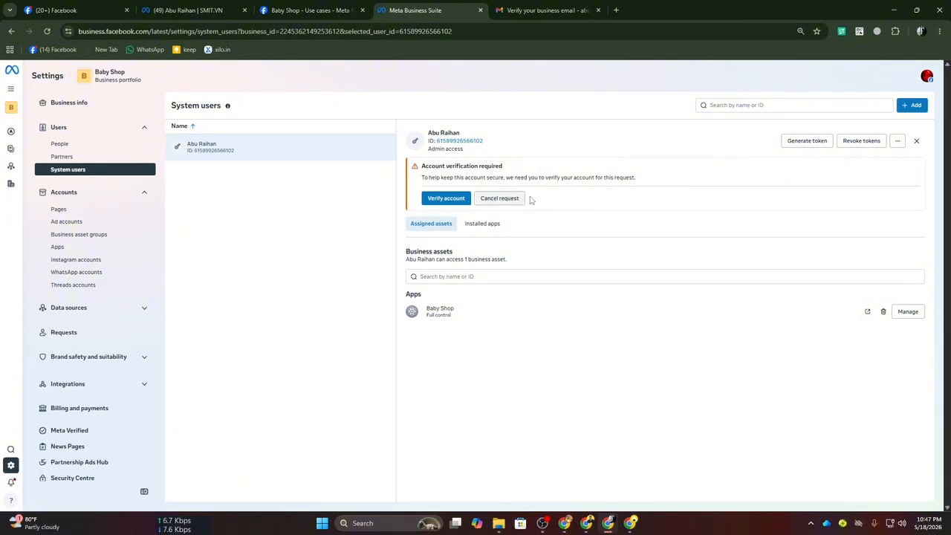
{"action": "left_click", "coordinate": [506, 198]}
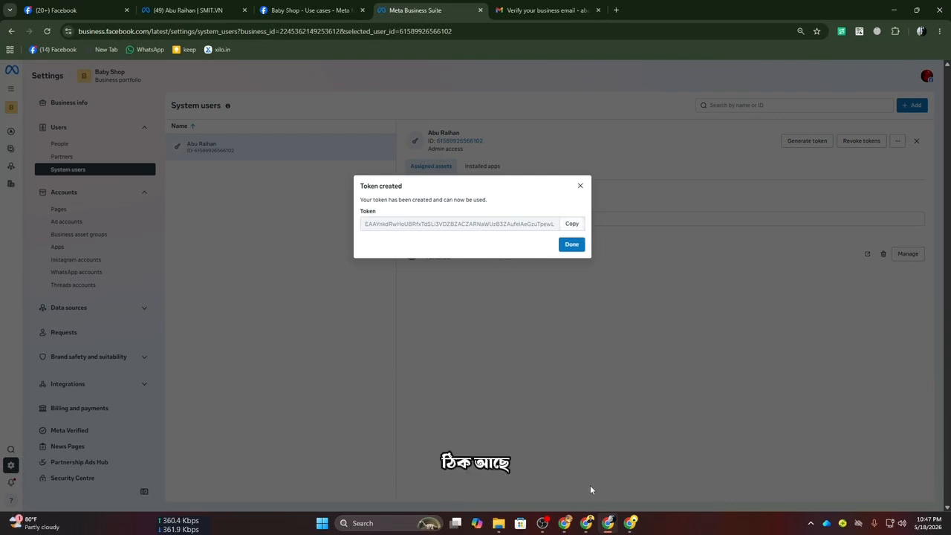
Paste the system-user token into Meta API Token, add the number, and run Check setup
{"action": "left_click", "coordinate": [632, 524]}
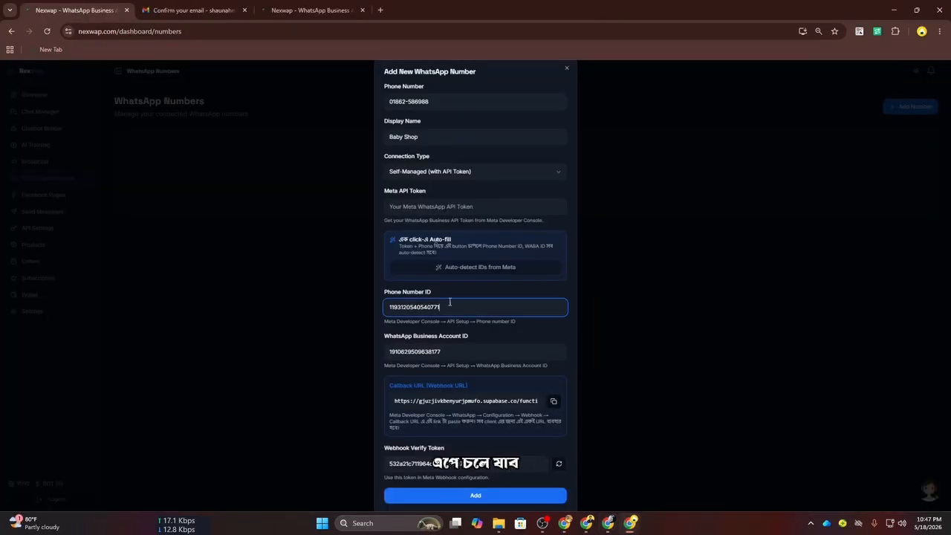
{"action": "left_click", "coordinate": [431, 208]}
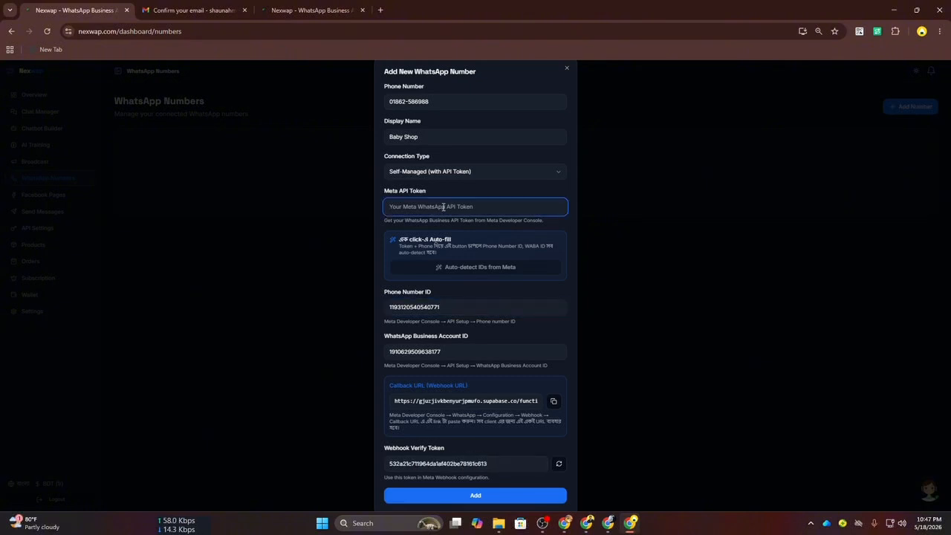
{"action": "key", "text": "ctrl+v"}
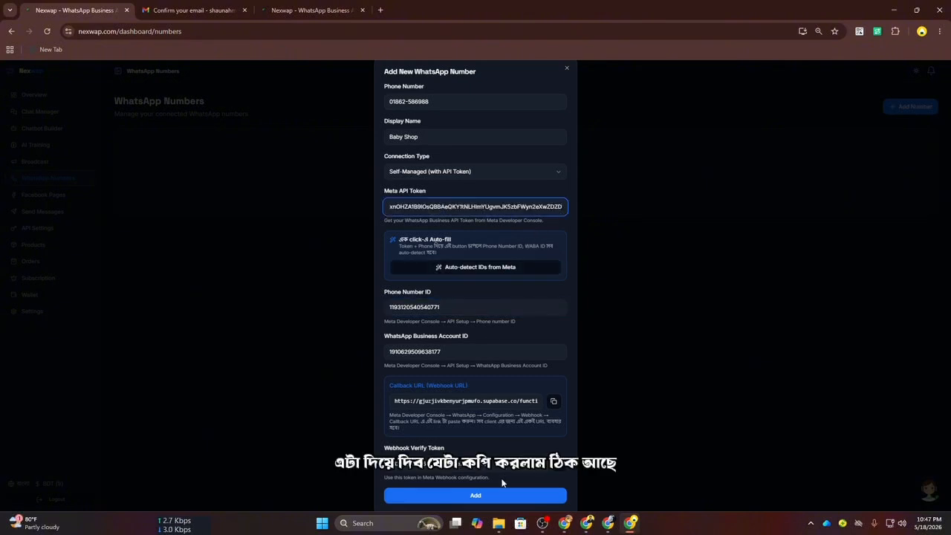
{"action": "left_click", "coordinate": [487, 496]}
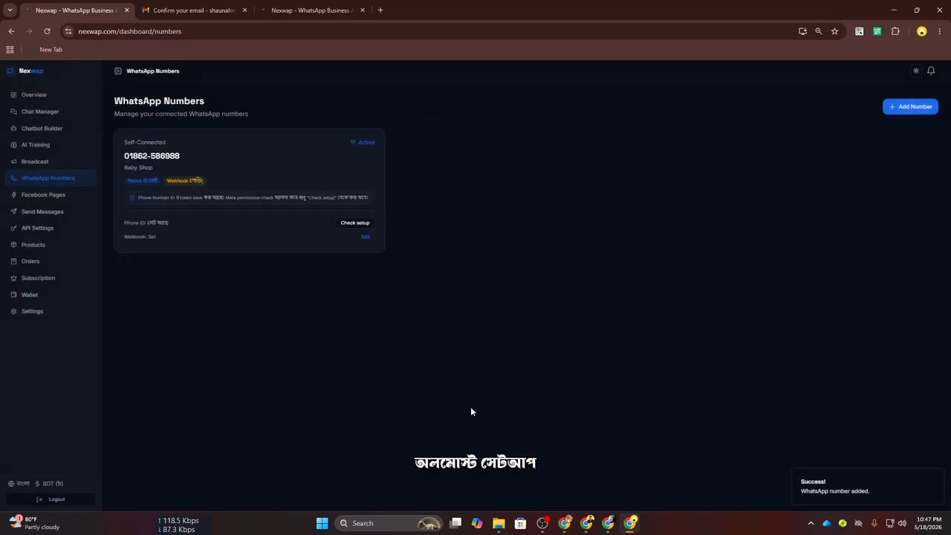
{"action": "left_click", "coordinate": [360, 226]}
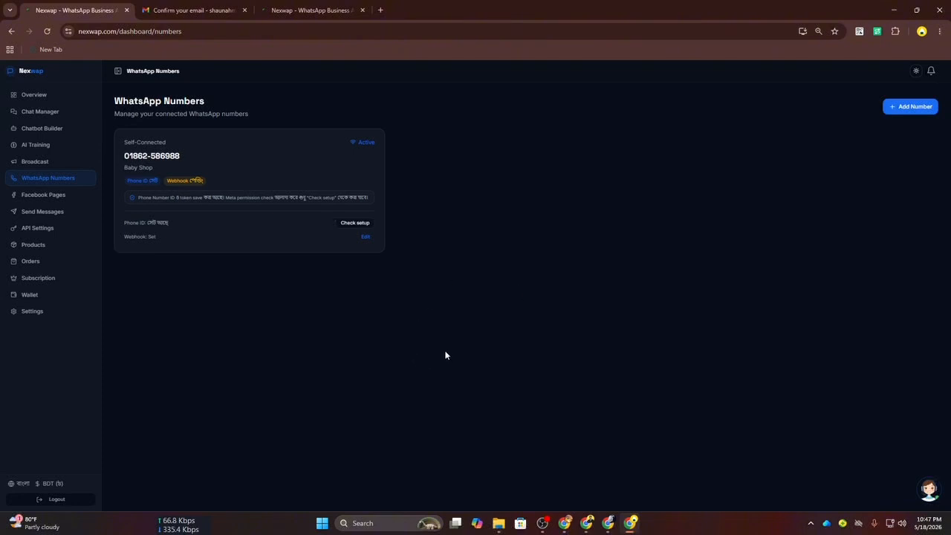
Open the incoming chat in Chat Manager and send the reply 'Hello'
{"action": "left_click", "coordinate": [48, 96]}
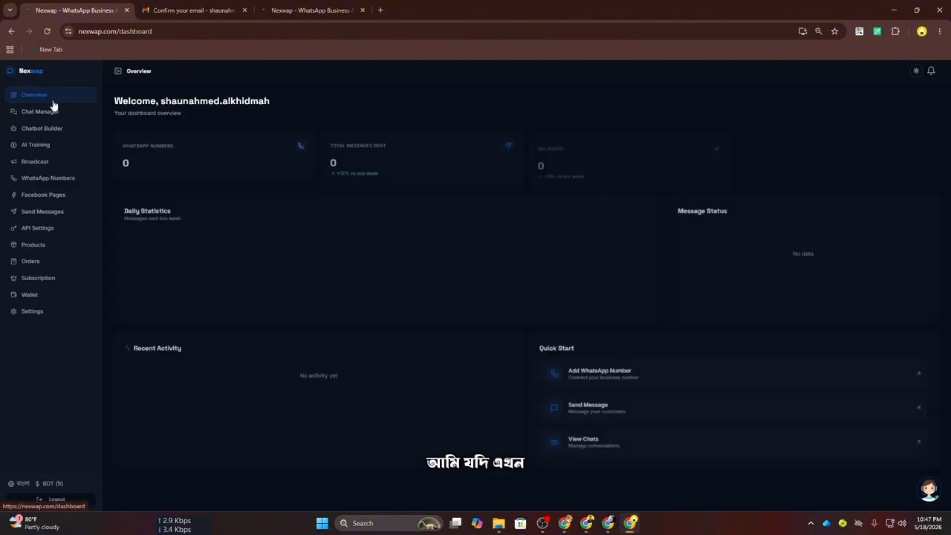
{"action": "left_click", "coordinate": [55, 112]}
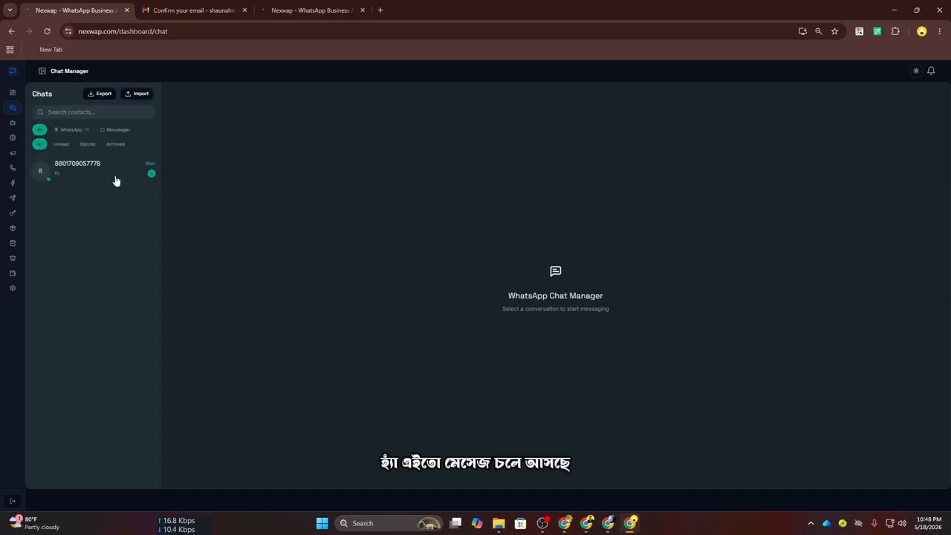
{"action": "left_click", "coordinate": [100, 179]}
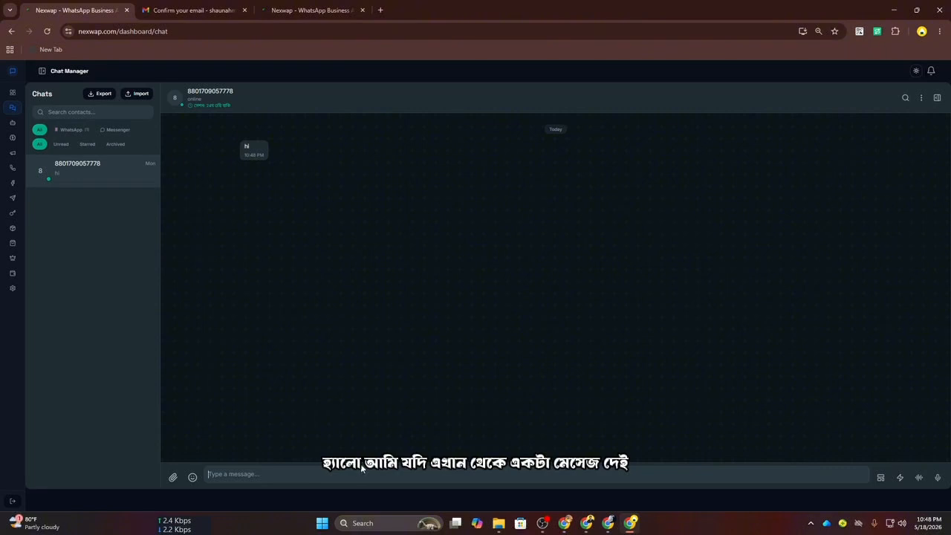
{"action": "type", "text": "hekko"}
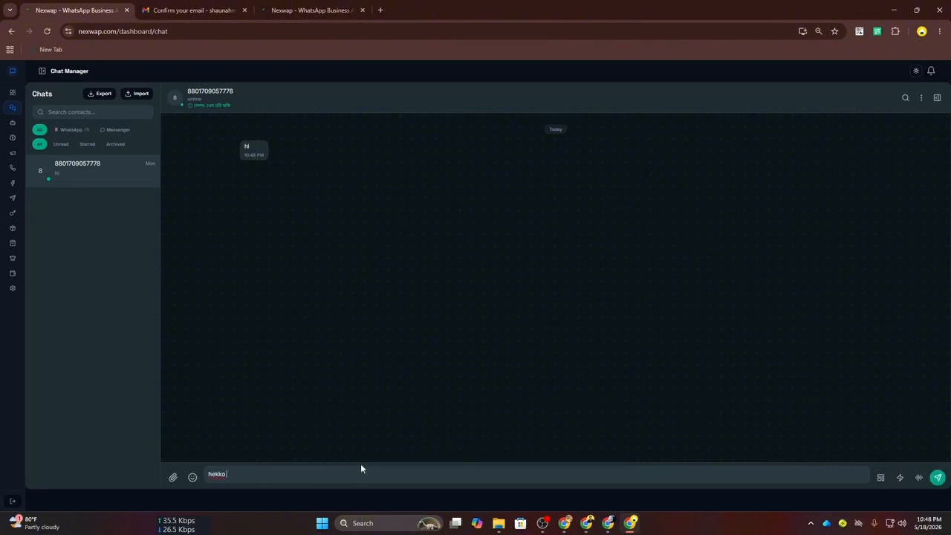
{"action": "key", "text": "BackSpace"}
{"action": "key", "text": "BackSpace"}
{"action": "key", "text": "BackSpace"}
{"action": "key", "text": "BackSpace"}
{"action": "key", "text": "BackSpace"}
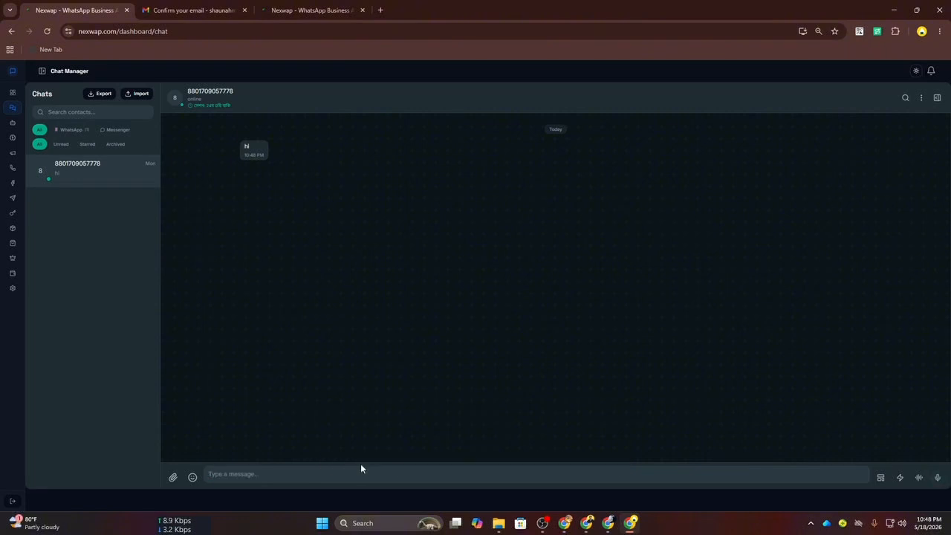
{"action": "type", "text": "Hello"}
{"action": "key", "text": "Return"}
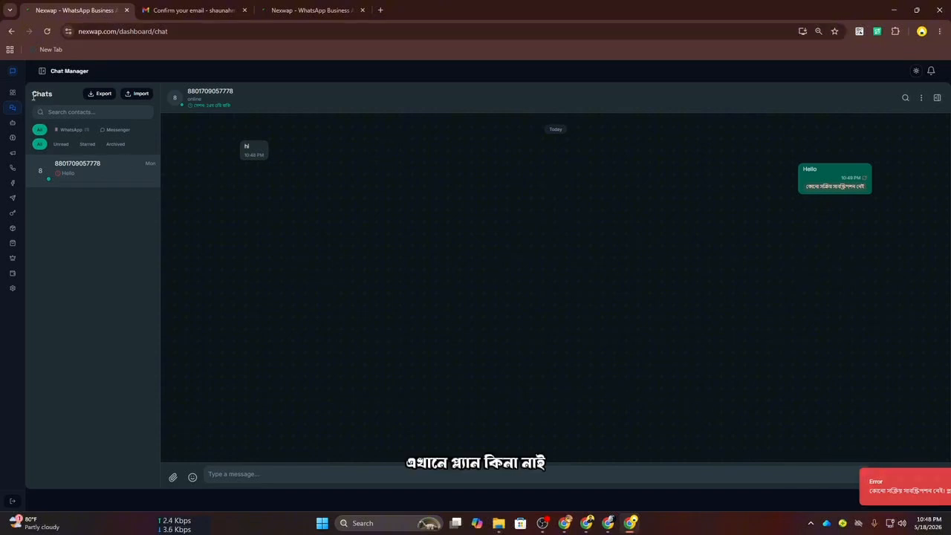
Start the Free Trial plan from the Subscription page and reload
{"action": "left_click", "coordinate": [13, 289]}
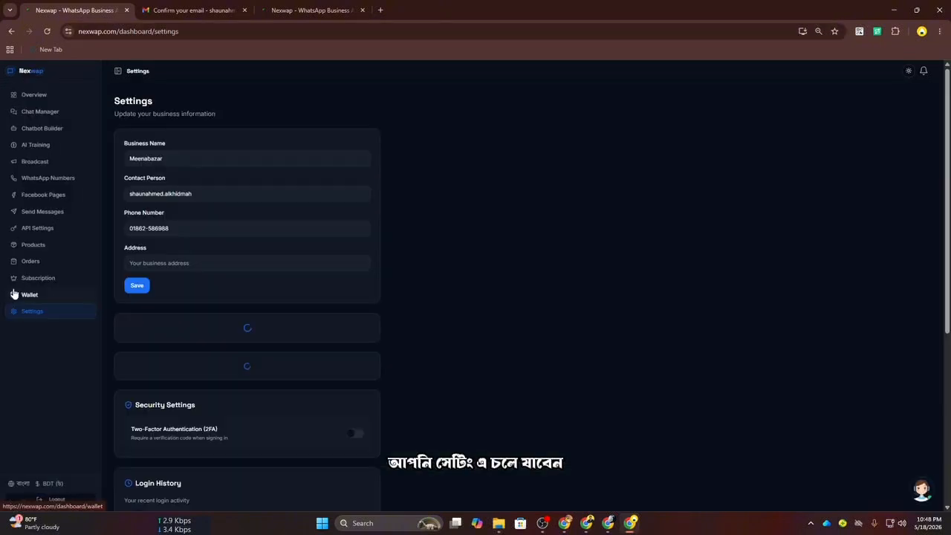
{"action": "scroll", "coordinate": [315, 331], "scroll_direction": "down", "scroll_amount": 10}
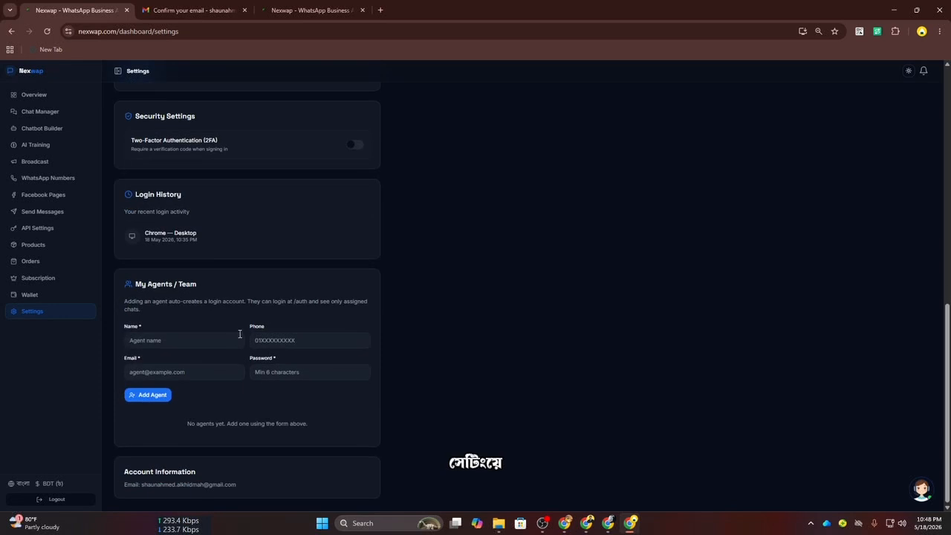
{"action": "left_click", "coordinate": [48, 281]}
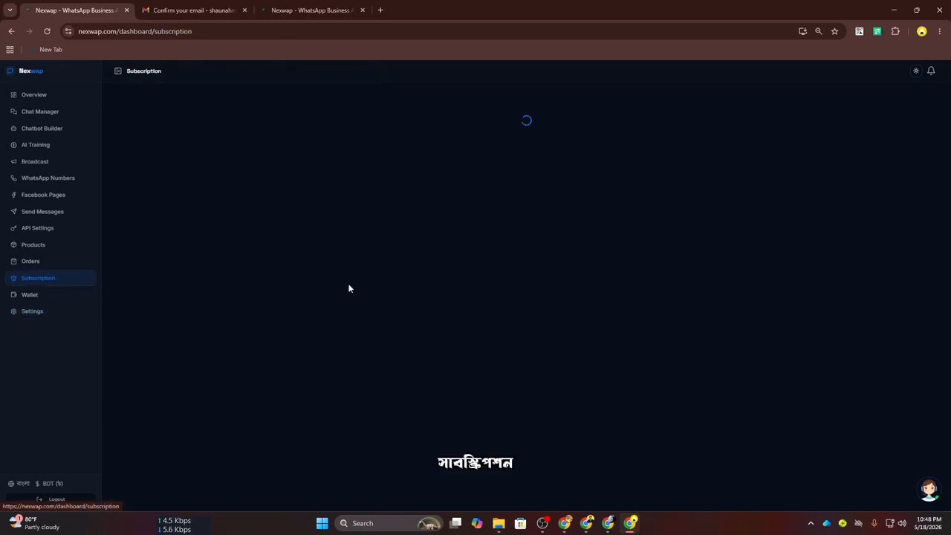
{"action": "scroll", "coordinate": [432, 334], "scroll_direction": "down", "scroll_amount": 1}
{"action": "scroll", "coordinate": [433, 334], "scroll_direction": "up", "scroll_amount": 1}
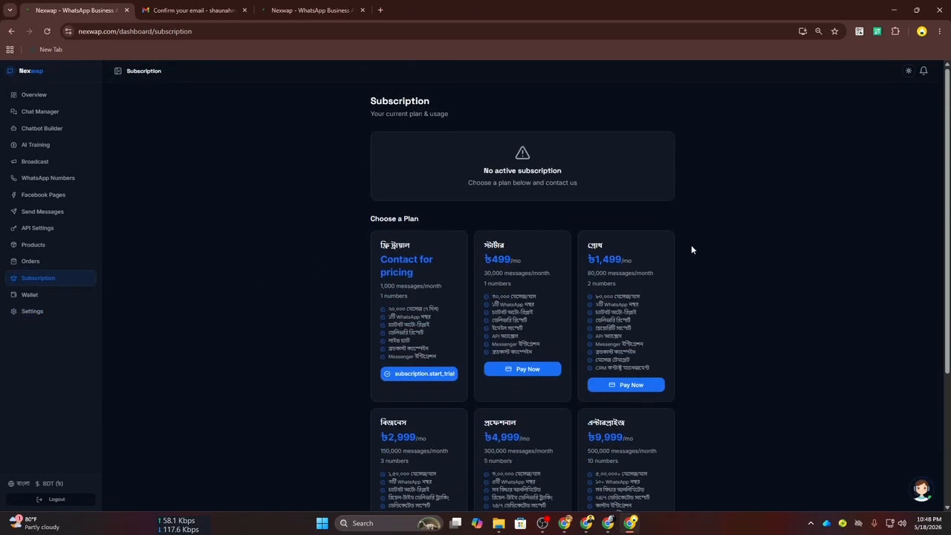
{"action": "left_click", "coordinate": [416, 374]}
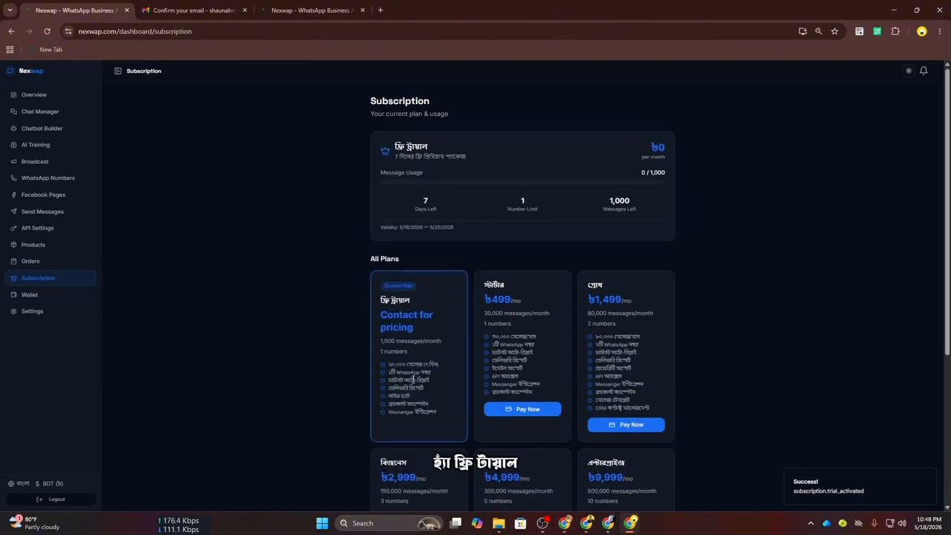
{"action": "left_click", "coordinate": [48, 32]}
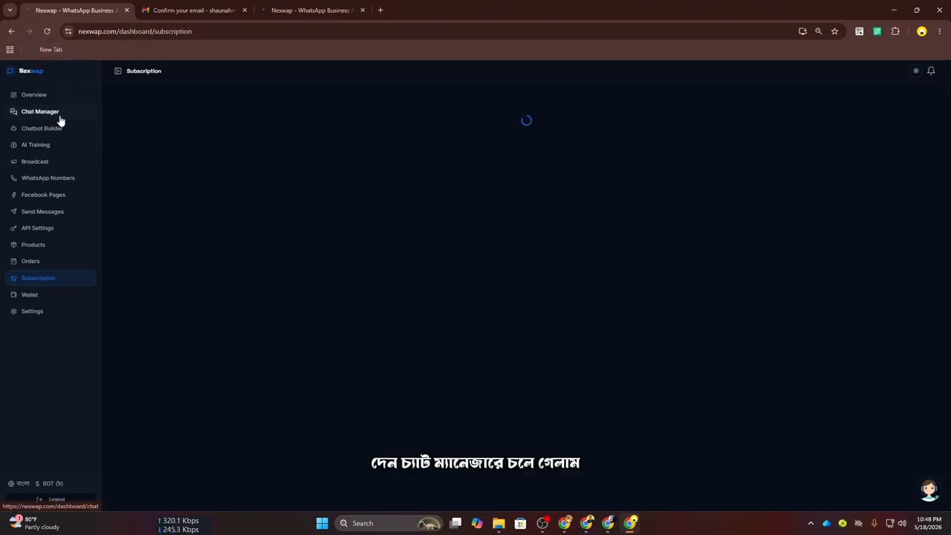
Reopen the contact's conversation in Chat Manager and send 'Hello' again
{"action": "left_click", "coordinate": [59, 116]}
{"action": "left_click", "coordinate": [102, 174]}
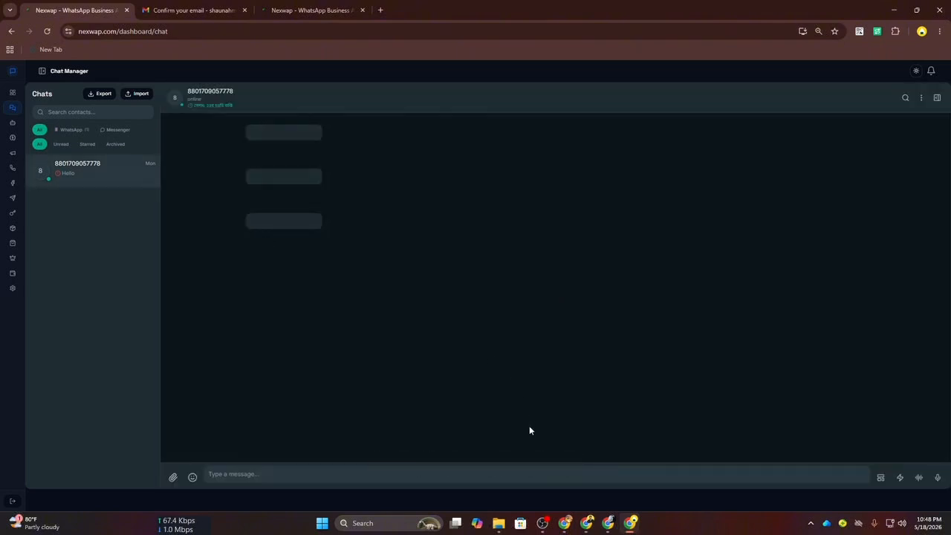
{"action": "left_click", "coordinate": [397, 476]}
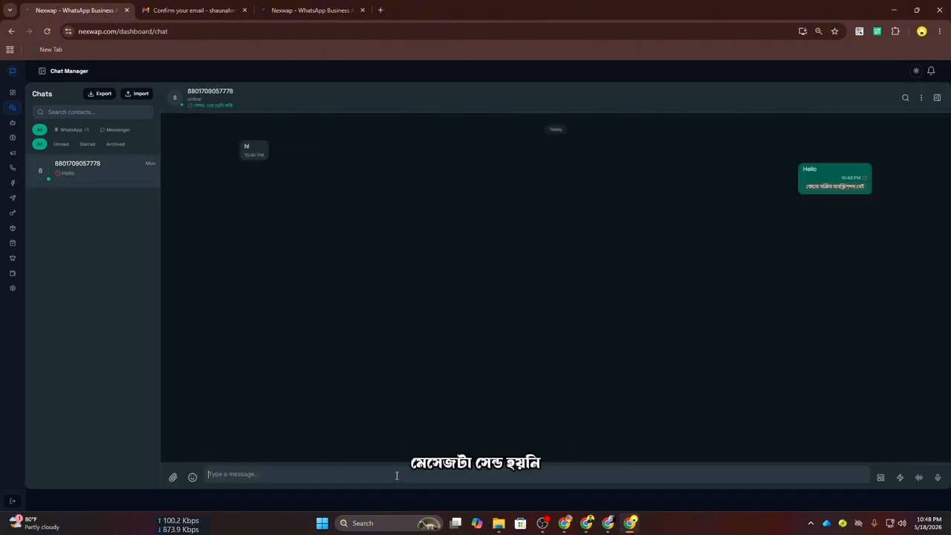
{"action": "type", "text": "Hello"}
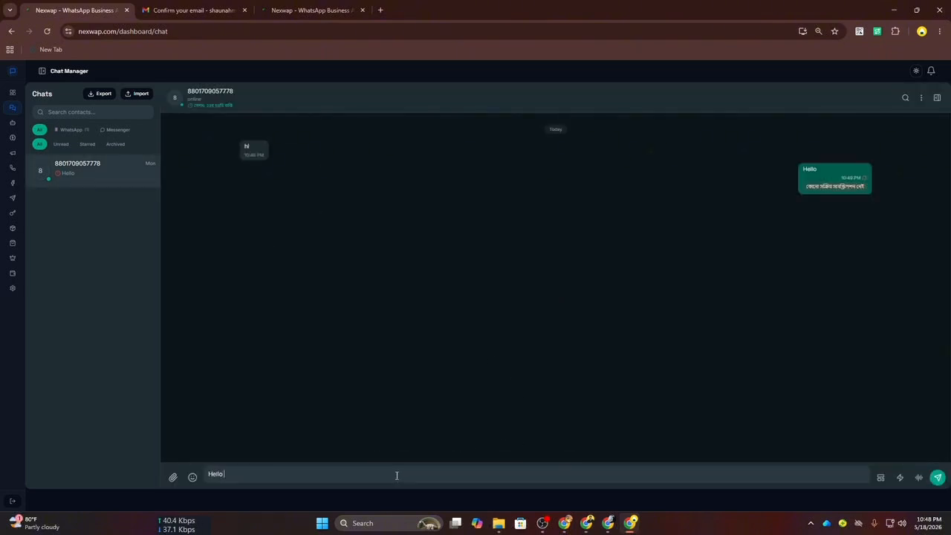
{"action": "key", "text": "Return"}
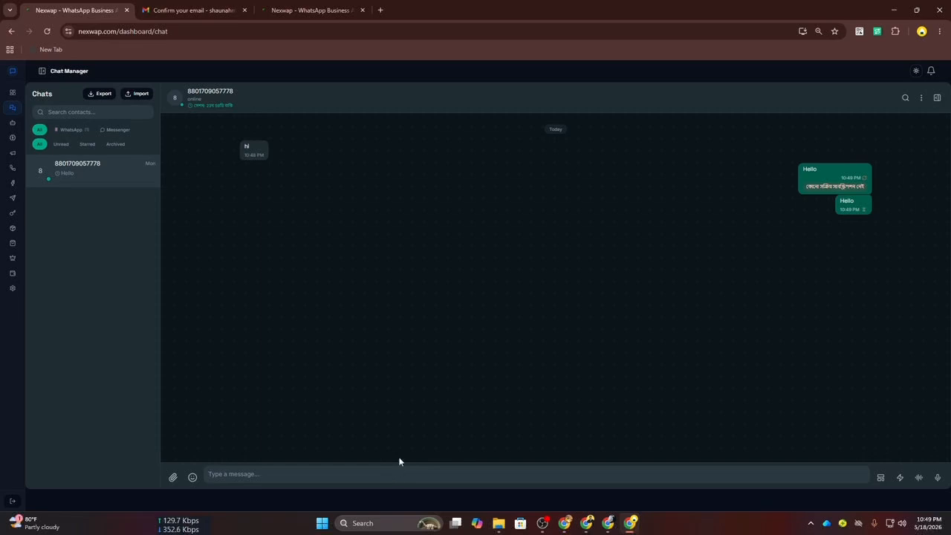